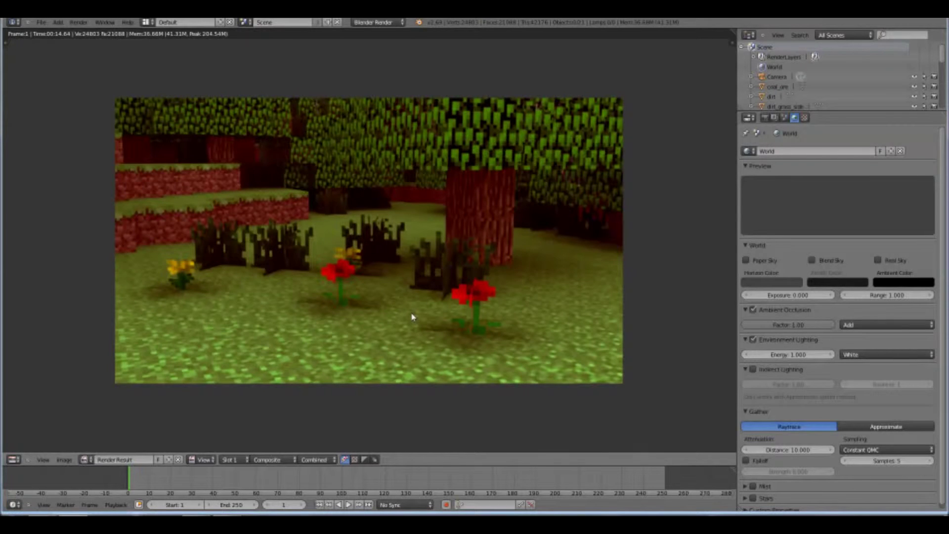
Step: Enable Paper Sky and Blend Sky for the world, with a white horizon color and a light blue zenith color
key(Escape)
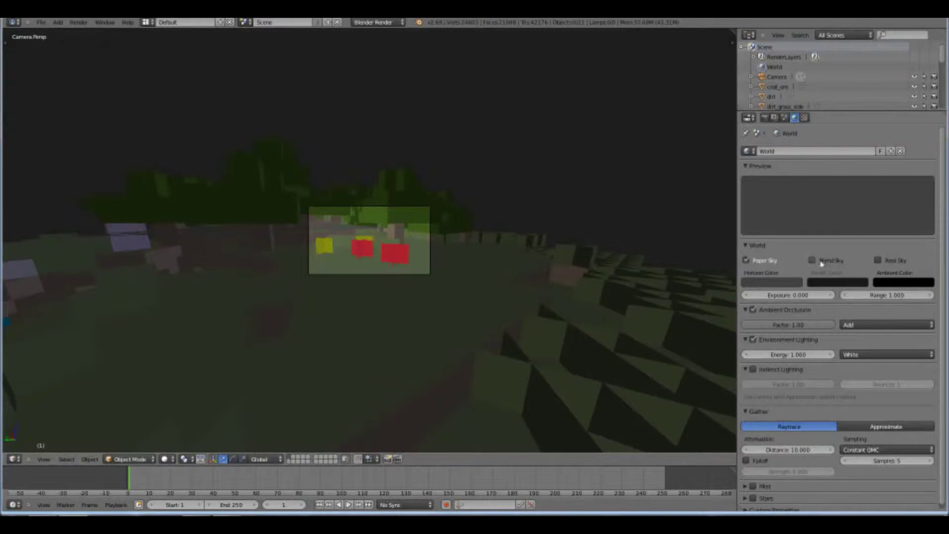
click(771, 282)
drag(828, 204, 826, 149)
click(836, 281)
drag(860, 213, 860, 150)
drag(816, 189, 834, 167)
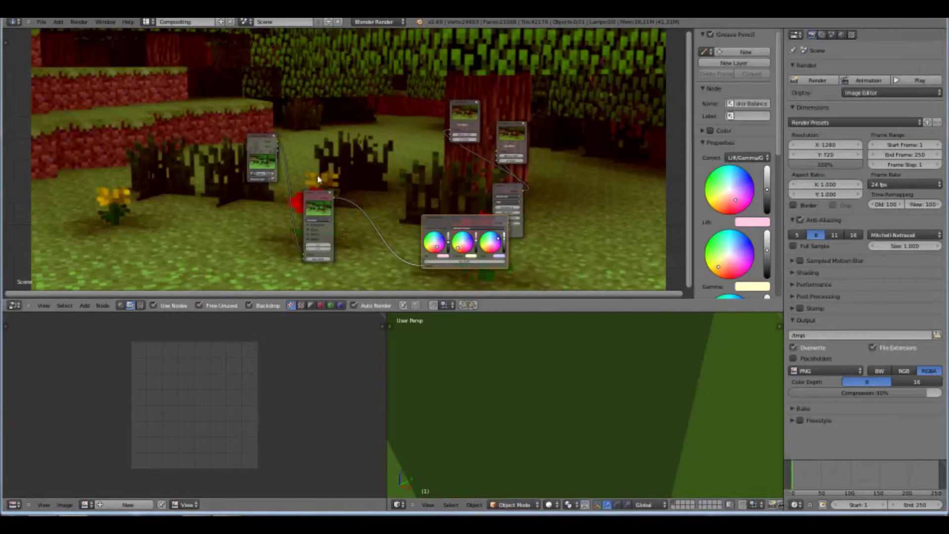
Step: Spread out the compositing nodes, moving the Viewer and Composite nodes clear of the Glare node
scroll(341, 183, up, 5)
drag(306, 216, 310, 162)
drag(522, 247, 430, 149)
scroll(513, 183, up, 5)
click(516, 202)
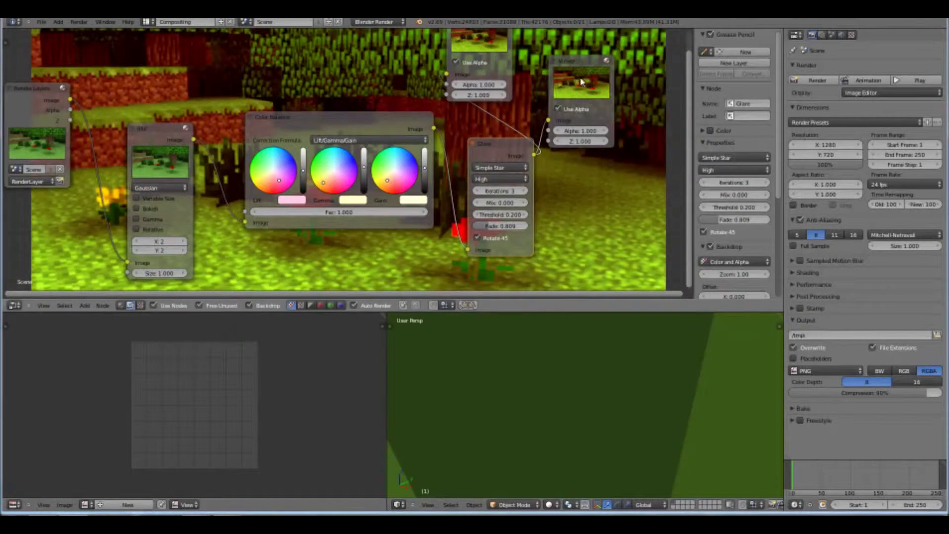
drag(582, 82, 778, 181)
scroll(593, 143, down, 3)
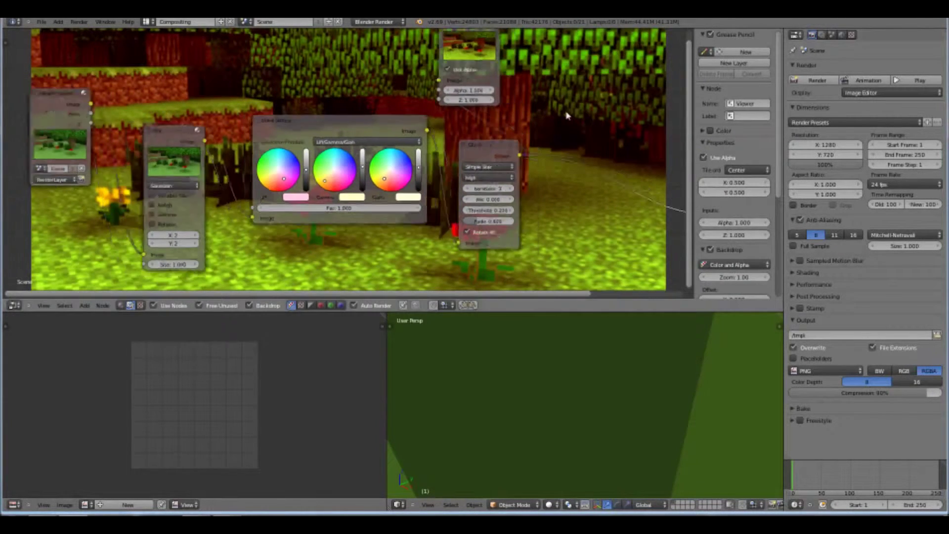
drag(451, 53, 599, 70)
Step: Set the existing Glare node's threshold to 0.1 and undo the mistaken node deletion
scroll(555, 210, up, 3)
scroll(555, 210, up, 1)
click(494, 220)
click(494, 220)
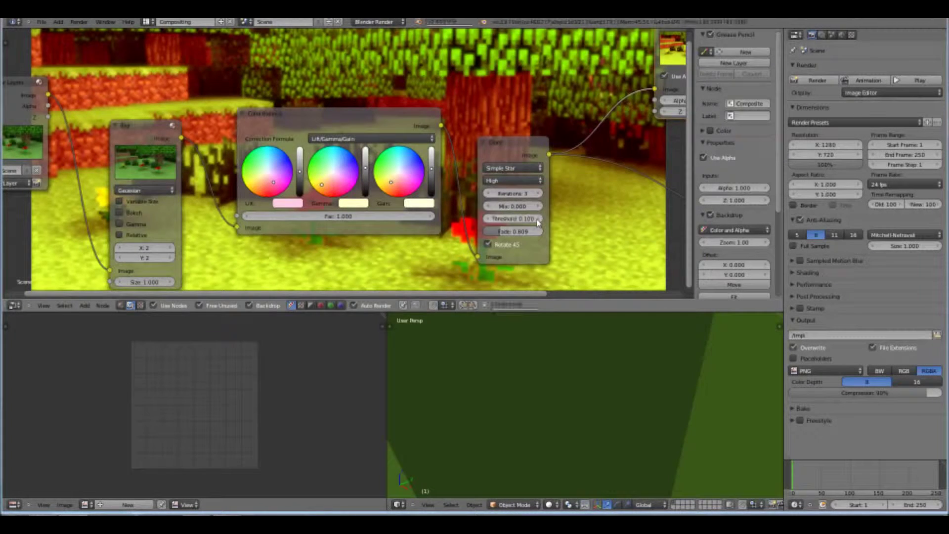
key(x)
scroll(538, 223, down, 3)
key(ctrl+z)
Step: Replace the Glare node with a new one, linked from Color Balance to the Composite and Viewer nodes
click(468, 185)
key(x)
click(84, 306)
text(g)
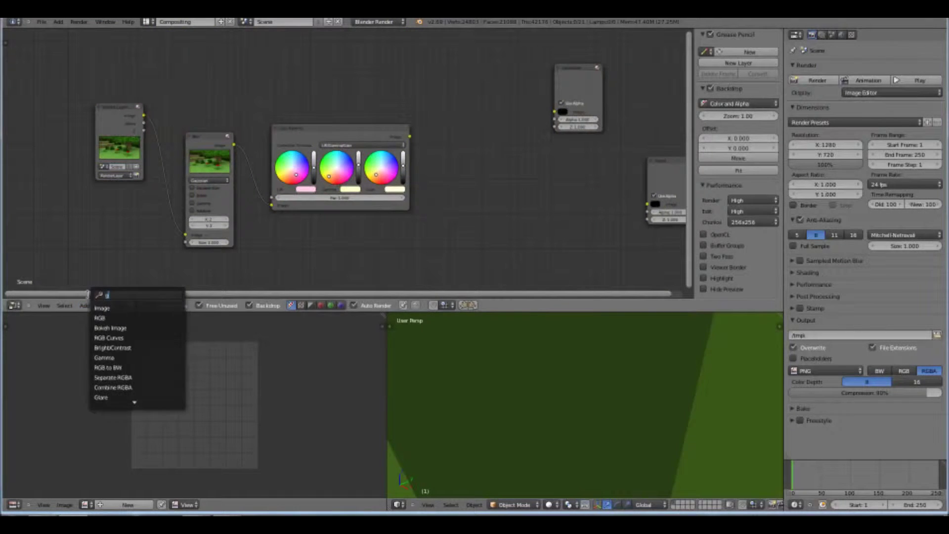
text(lare)
click(107, 308)
click(516, 128)
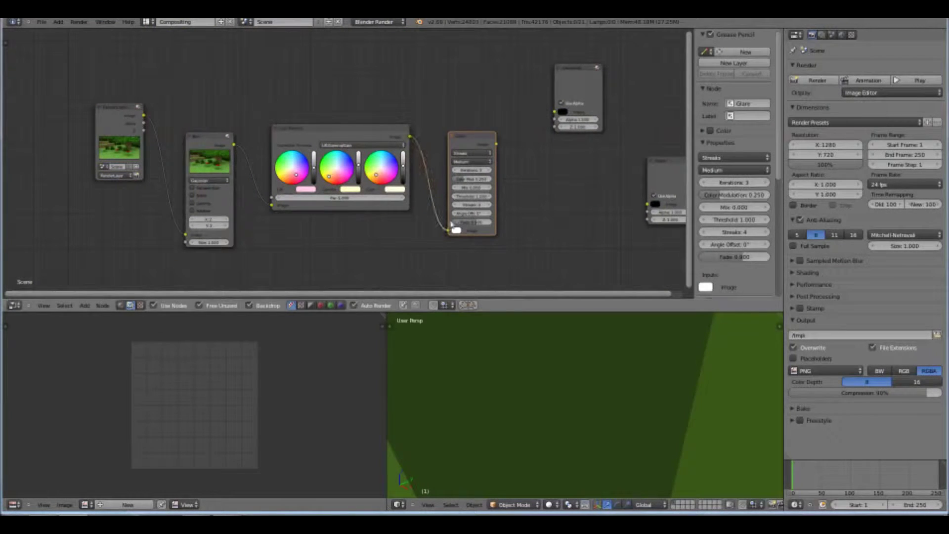
scroll(563, 212, up, 4)
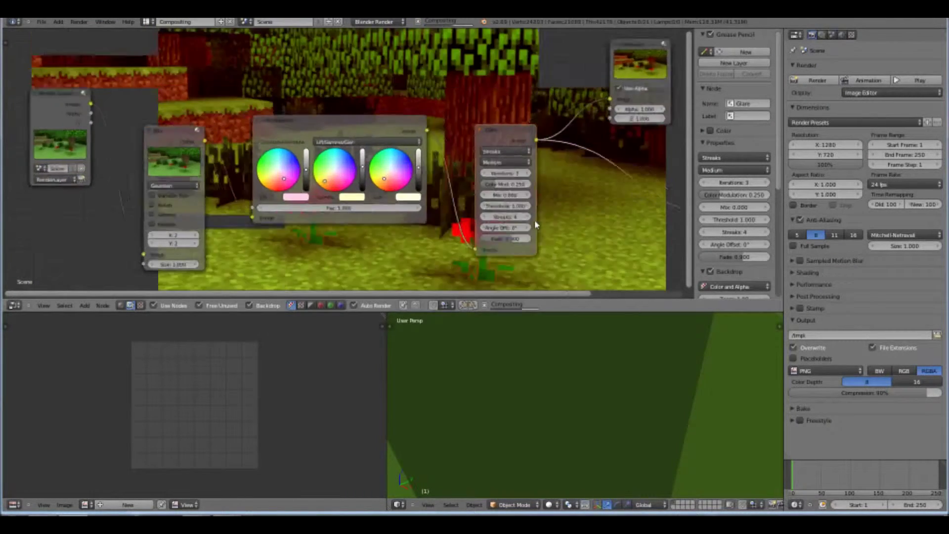
Step: Replace the Color Balance node with a new one linked between the Blur and Glare nodes
click(377, 121)
key(x)
click(84, 306)
text(color bal)
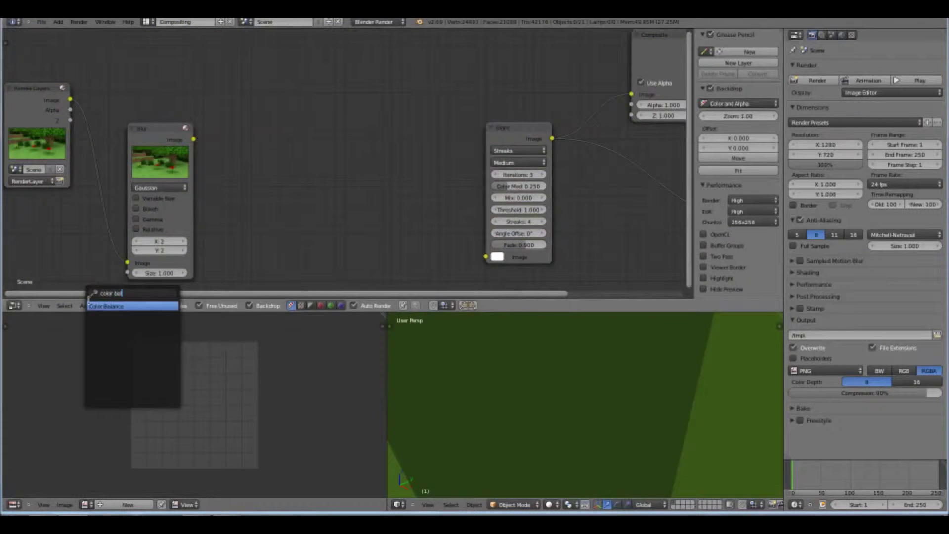
key(Return)
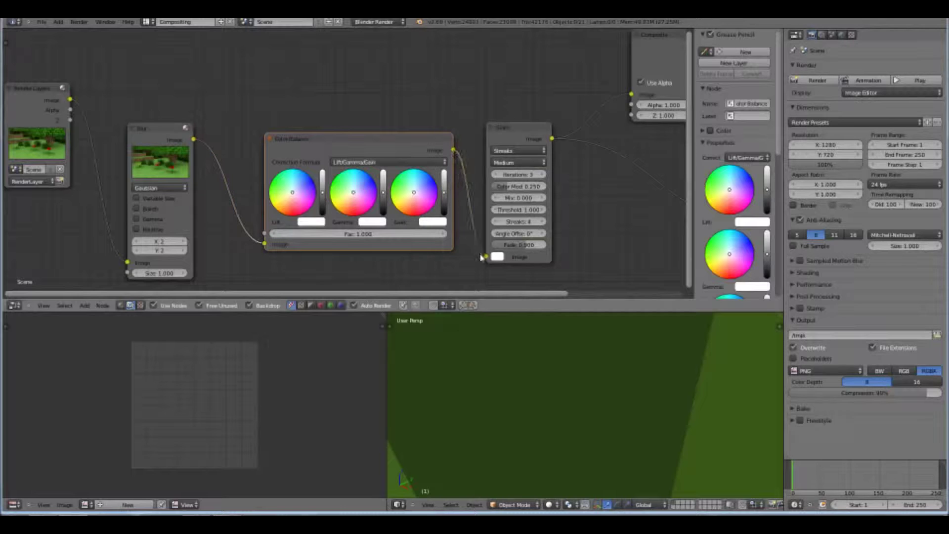
Step: Tidy the Glare and Color Balance node positions and tint the Color Balance gain light orange
drag(531, 129, 541, 125)
drag(415, 140, 390, 127)
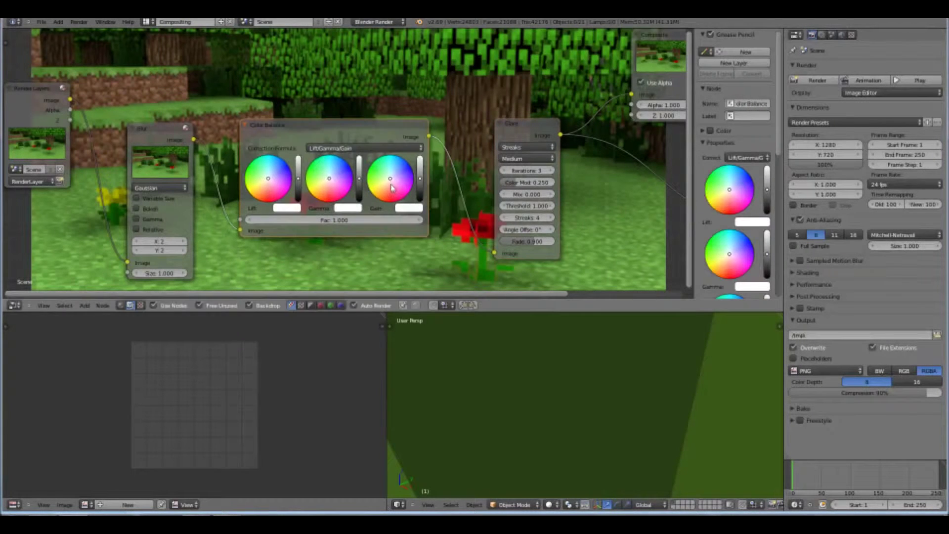
drag(385, 192, 385, 200)
drag(368, 128, 366, 139)
Step: Set the Glare node's type to Simple Star and its threshold to 0.2
drag(503, 126, 476, 116)
click(479, 199)
click(480, 199)
click(492, 139)
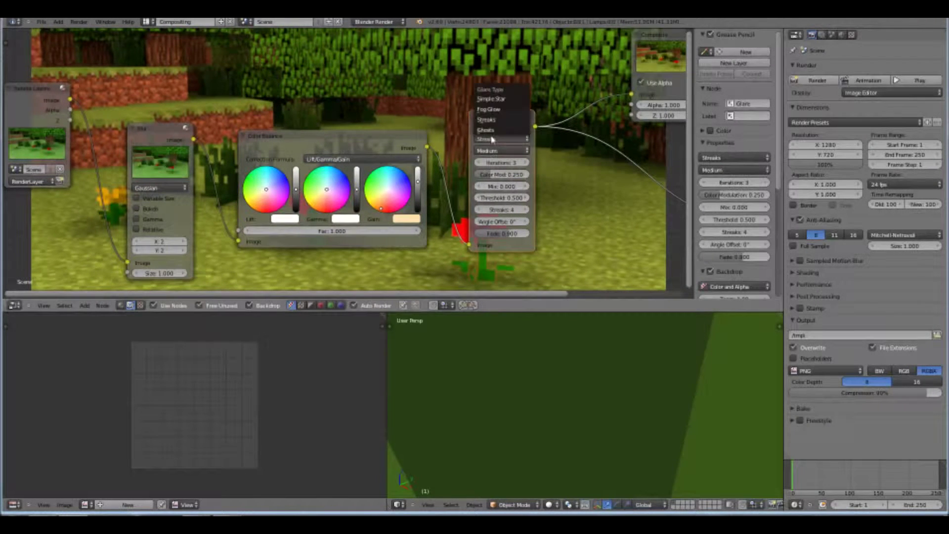
click(495, 110)
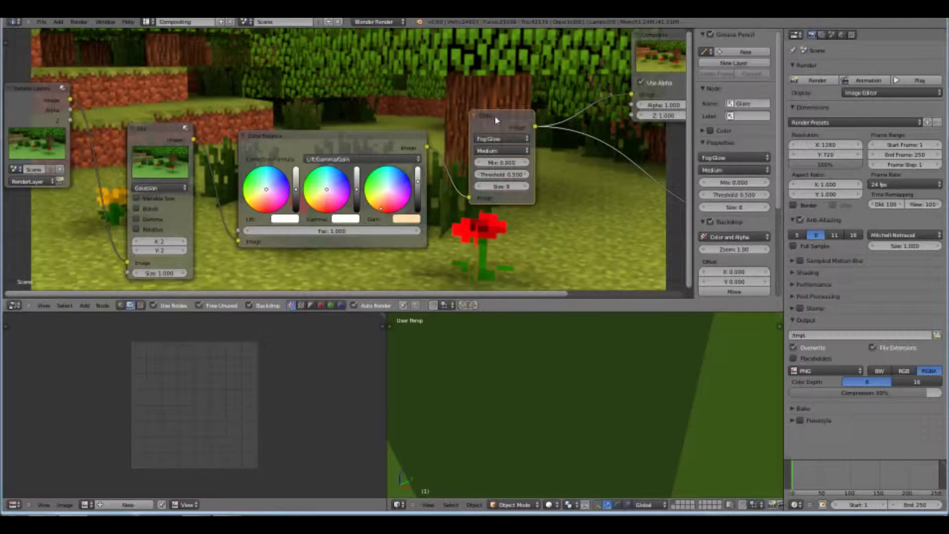
click(492, 139)
click(487, 126)
triple_click(478, 186)
Step: Set the Blur node's X and Y to 3 and rearrange the surrounding nodes
drag(367, 150, 336, 140)
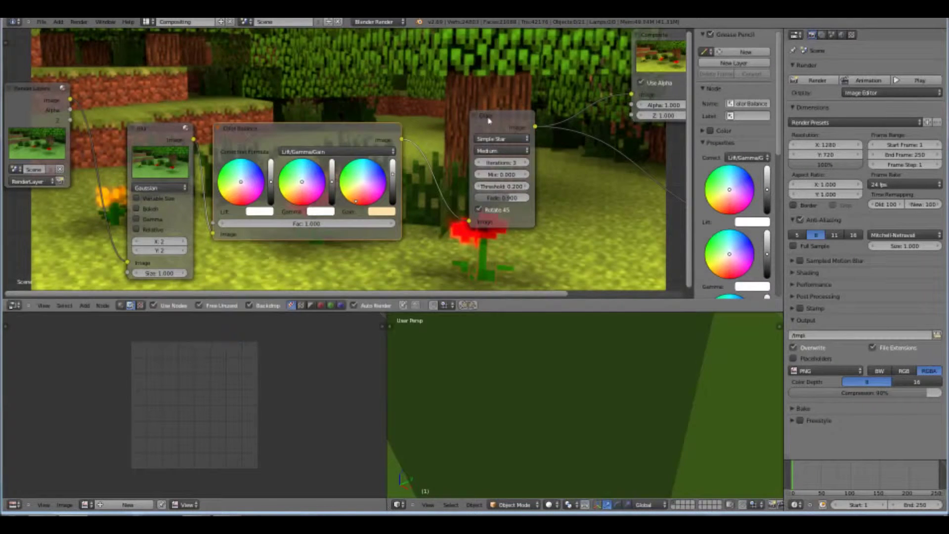
drag(488, 120, 485, 125)
drag(158, 134, 156, 100)
click(182, 208)
click(183, 217)
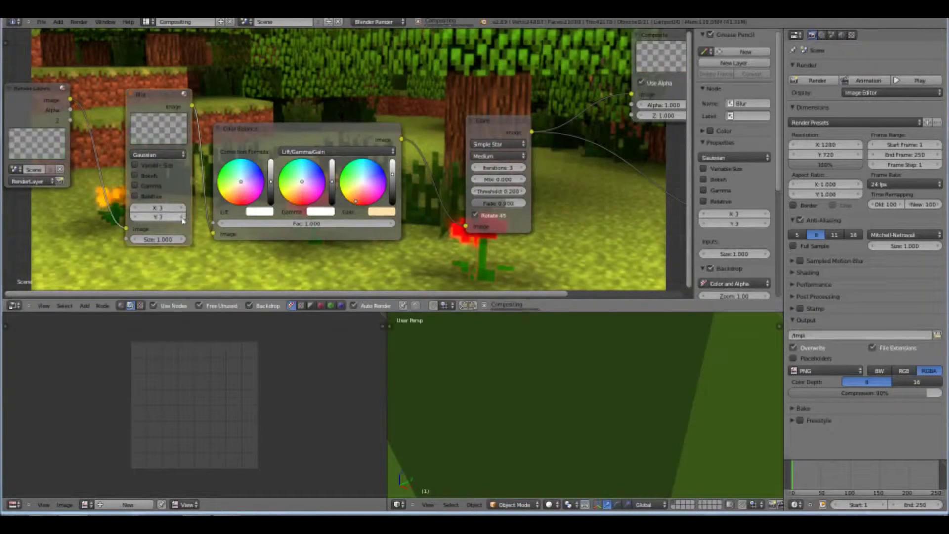
drag(154, 143, 139, 221)
drag(272, 141, 272, 213)
Step: Return to the Default layout, set the world's Environment Lighting energy to 2, and render a test image
click(148, 22)
click(161, 71)
click(41, 22)
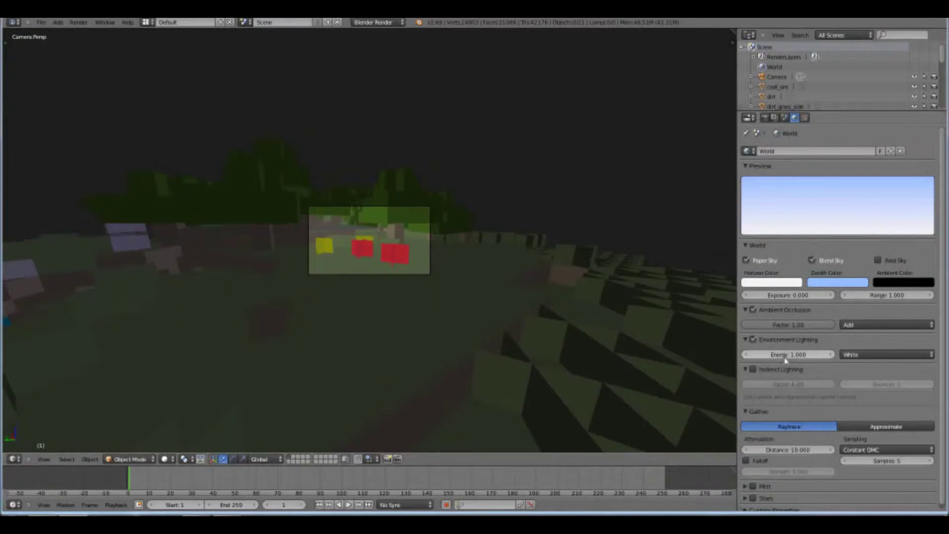
key(Return)
key(F12)
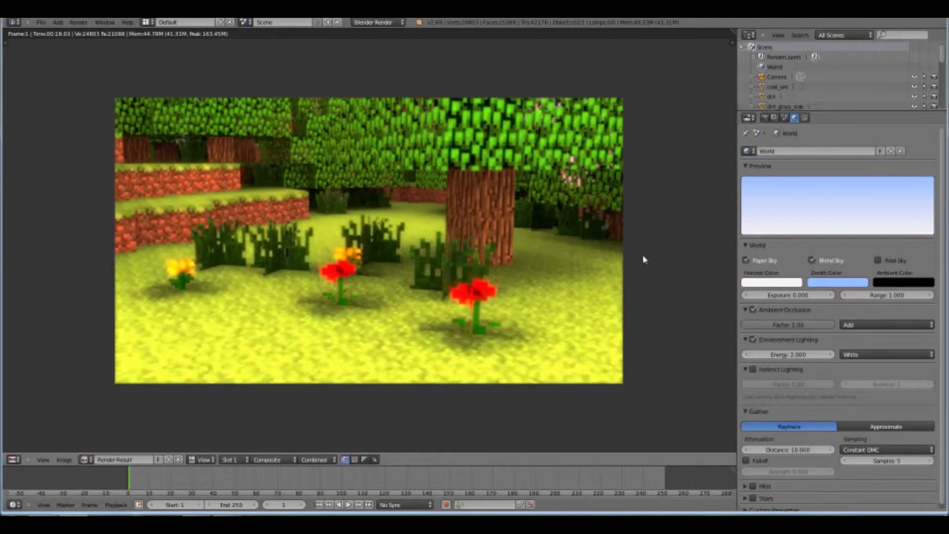
key(Escape)
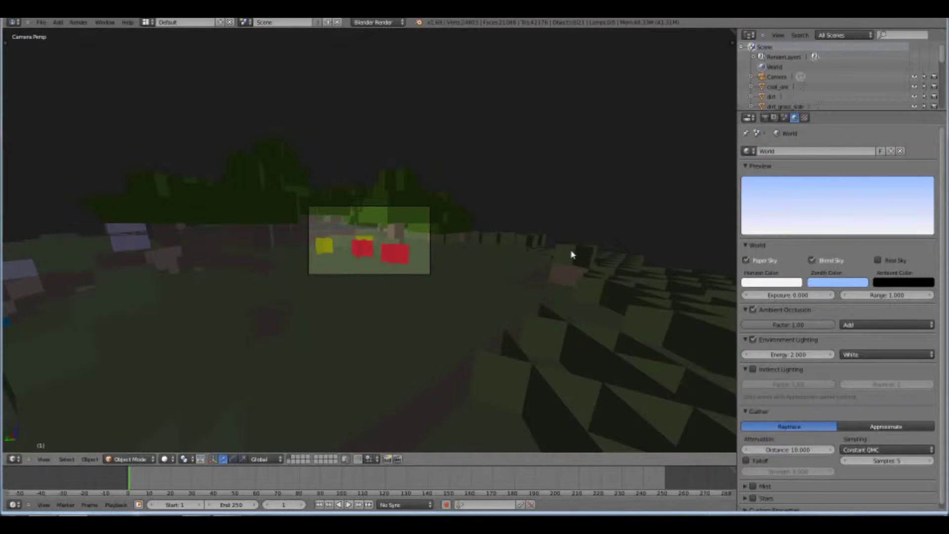
Step: Reposition the camera along the global X axis and fine-tune its framing of the flowers and tree
right_click(339, 207)
key(g)
key(x)
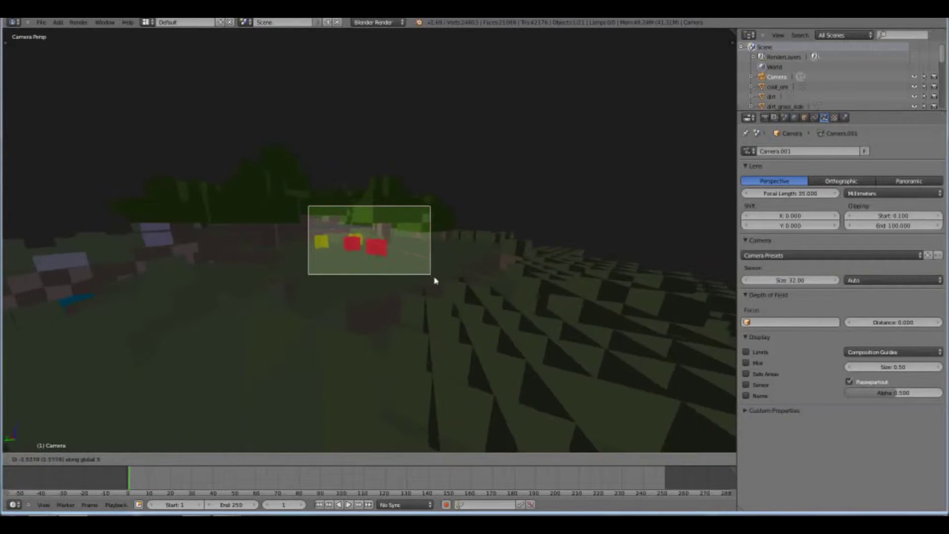
click(386, 283)
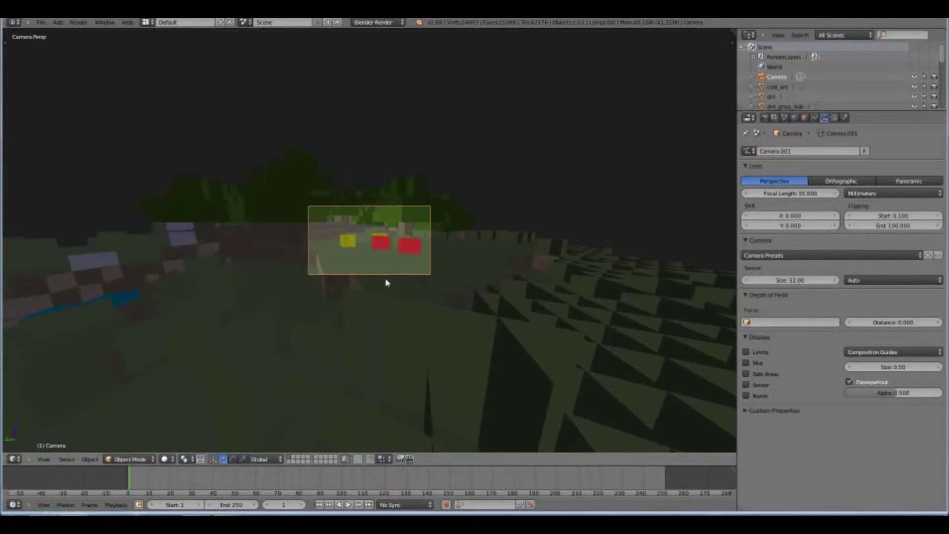
scroll(386, 283, up, 5)
key(g)
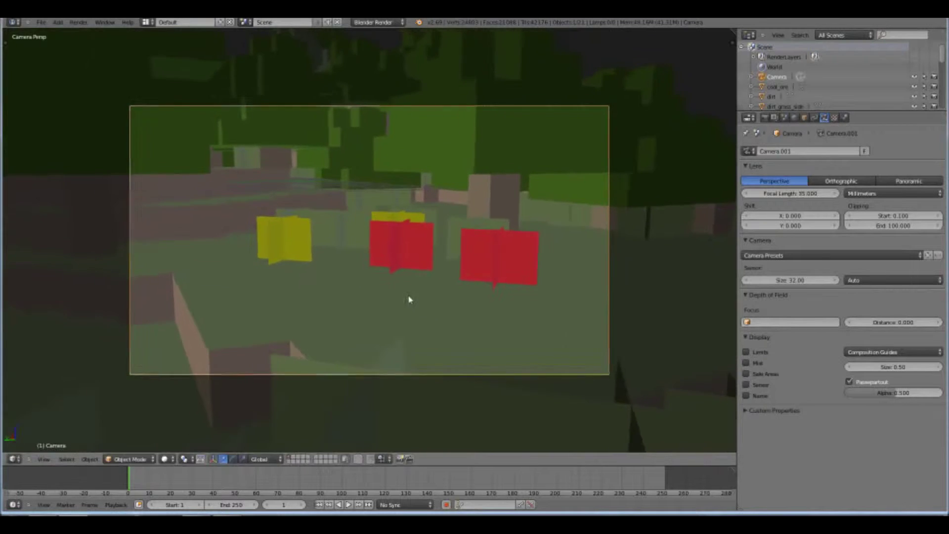
click(410, 296)
scroll(413, 293, up, 2)
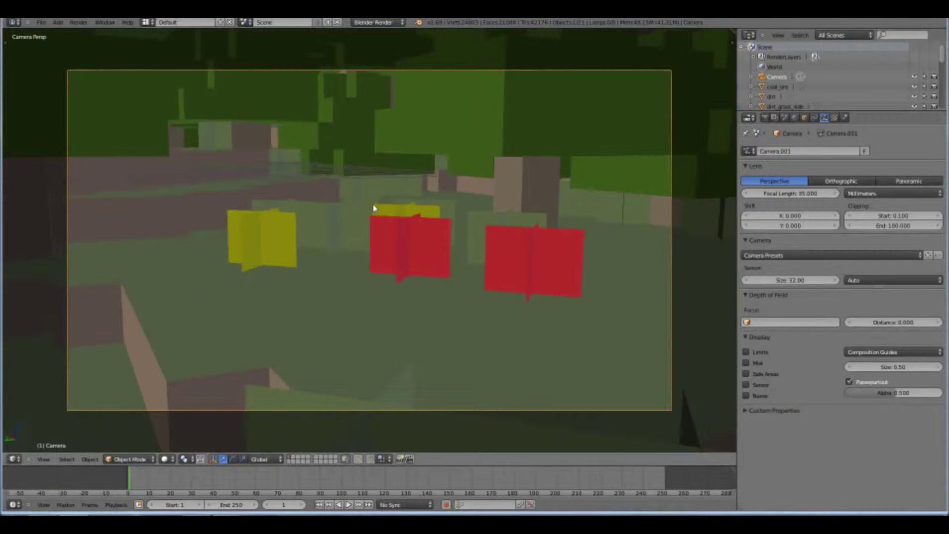
Step: Start appending from a library file and browse to the Blender Rigs folder in Downloads
click(41, 22)
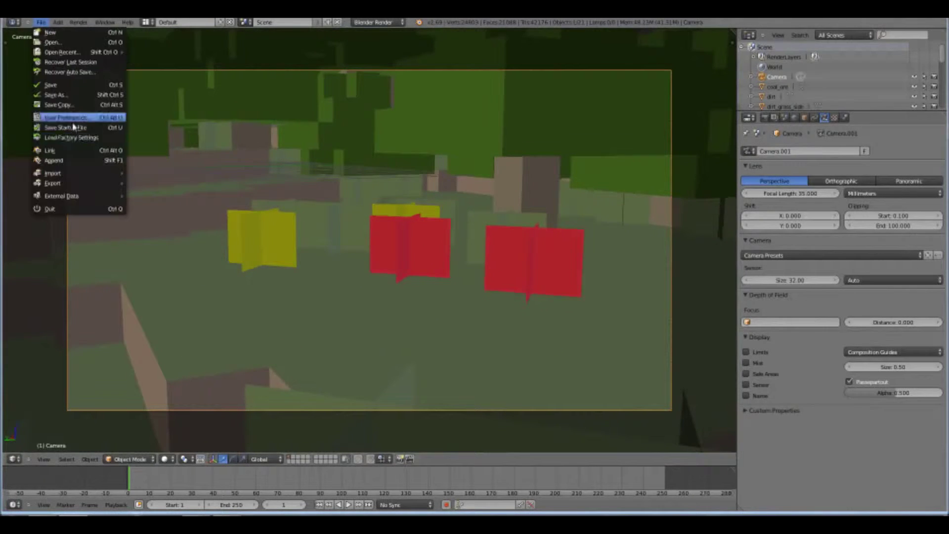
click(74, 159)
click(142, 73)
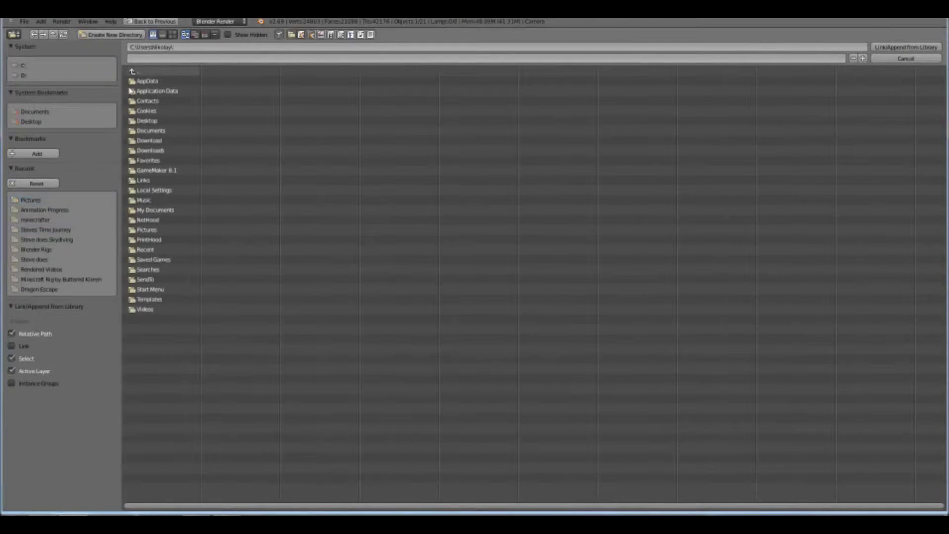
click(39, 222)
click(146, 74)
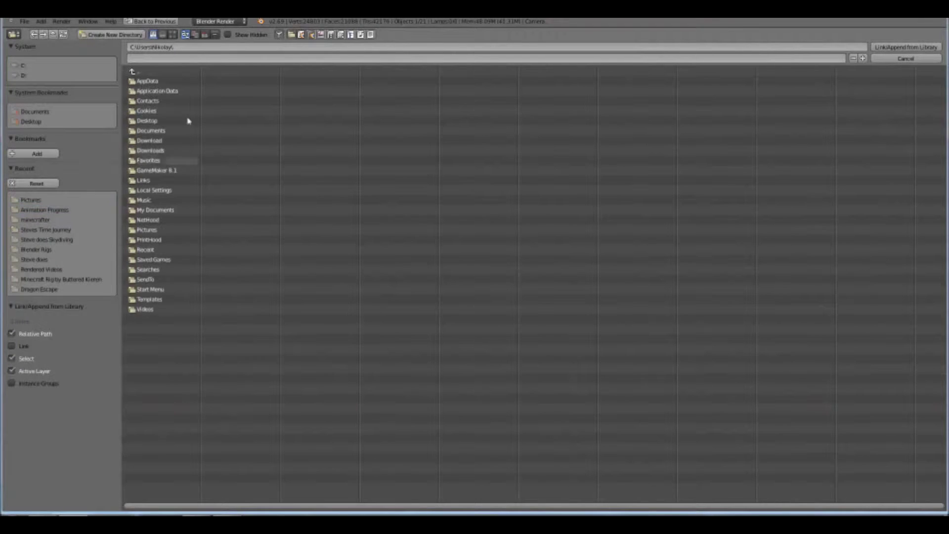
click(156, 138)
click(159, 131)
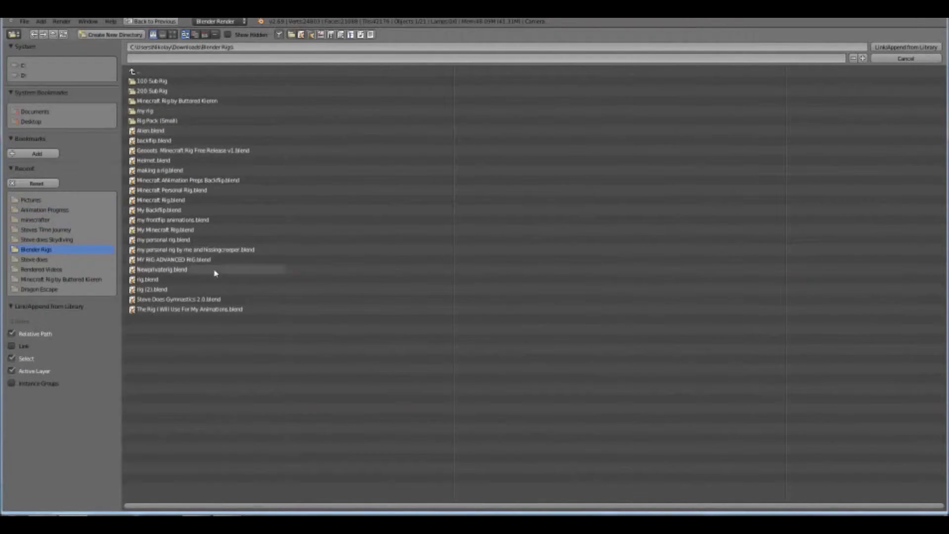
Step: Switch to Windows Explorer and look through the Blender Rigs folder in Downloads for the character rig file
click(73, 522)
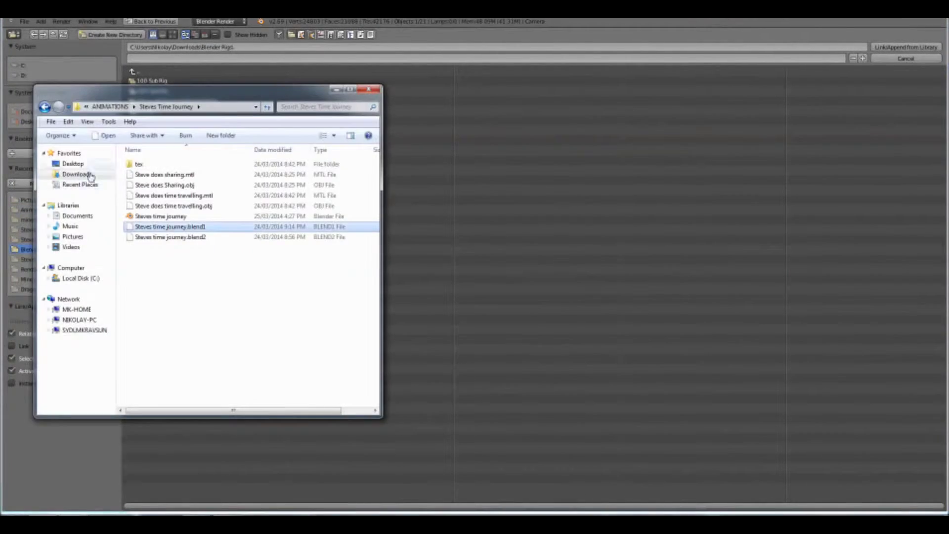
click(72, 174)
scroll(148, 193, down, 3)
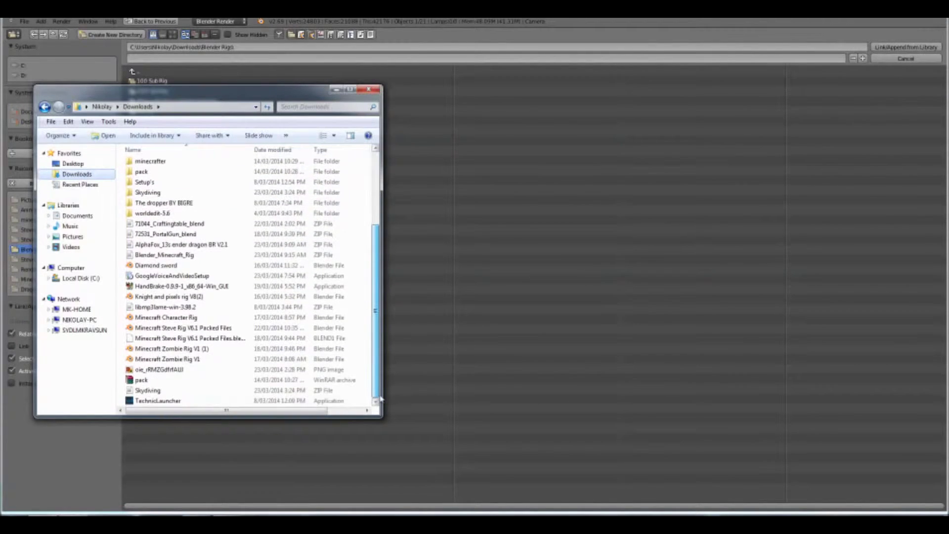
scroll(148, 194, up, 3)
double_click(156, 219)
scroll(156, 225, down, 8)
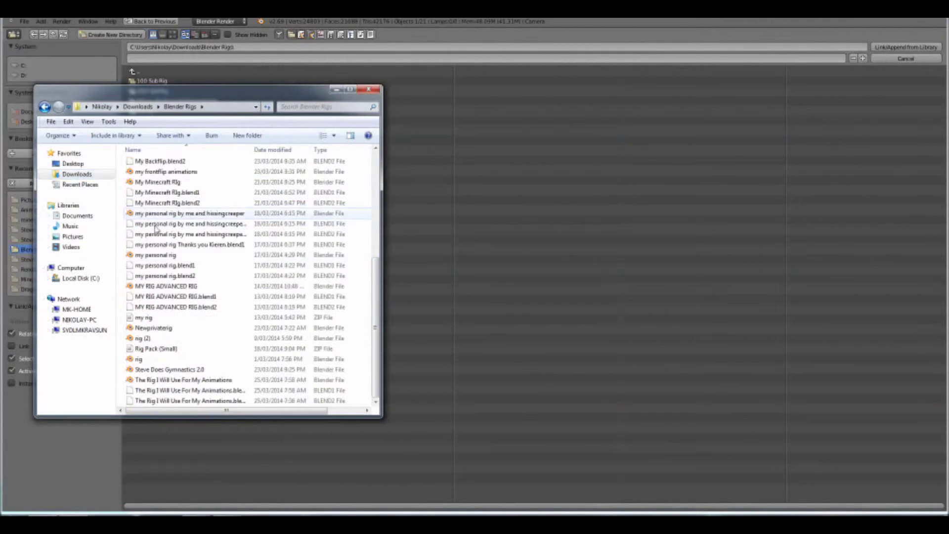
key(alt+Tab)
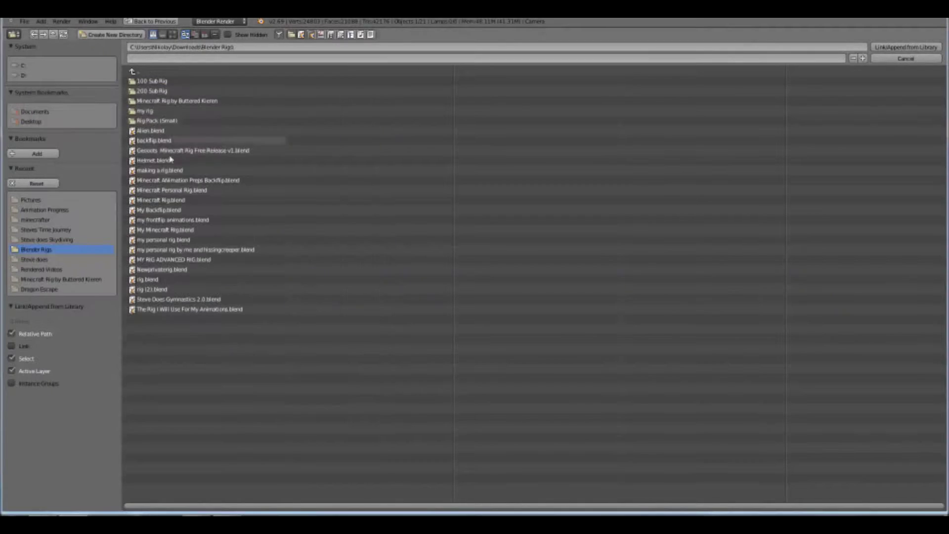
Step: Append all objects except Camera from "The Rig I Will Use For My Animations.blend" and ignore the auto-run warning
double_click(171, 309)
double_click(145, 160)
key(a)
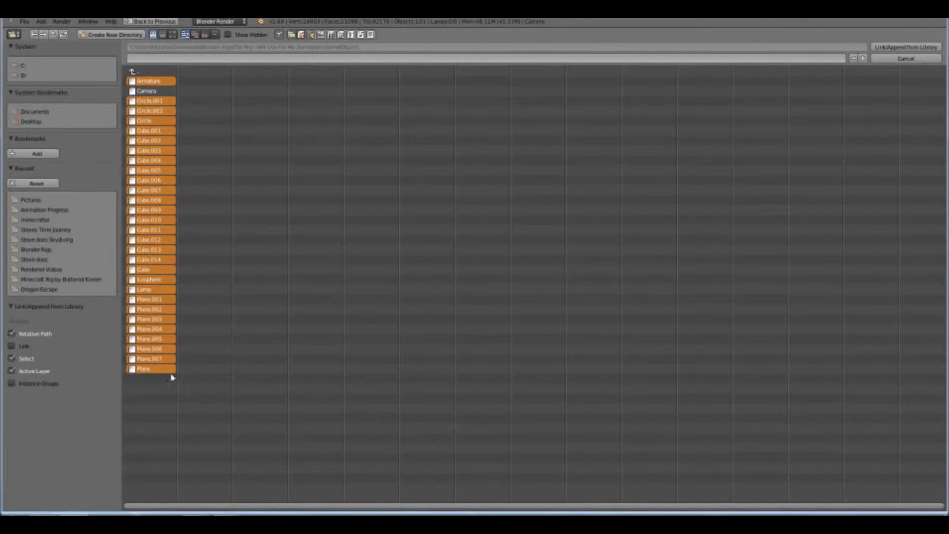
key(Return)
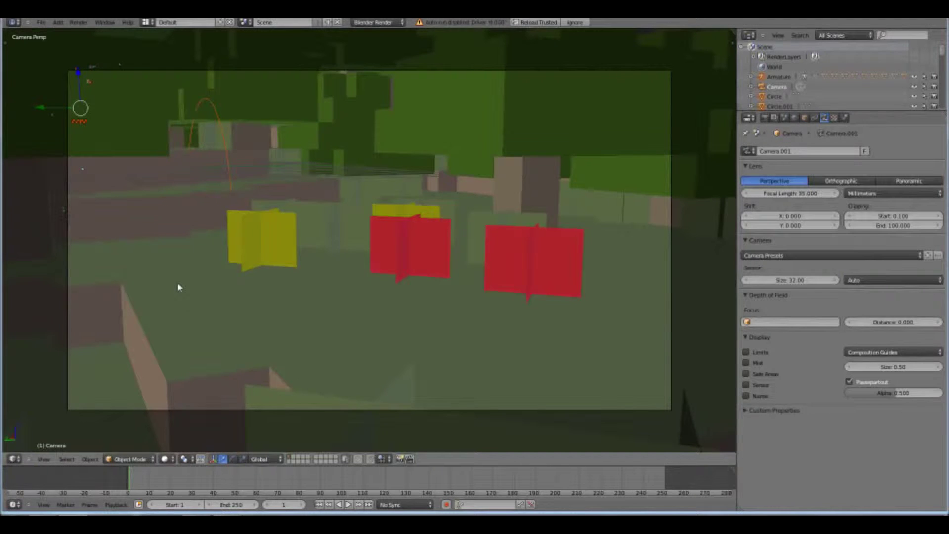
scroll(178, 287, down, 5)
click(574, 23)
Step: In top view, move the appended rig along the X axis to the empty area outside the terrain
key(KP_7)
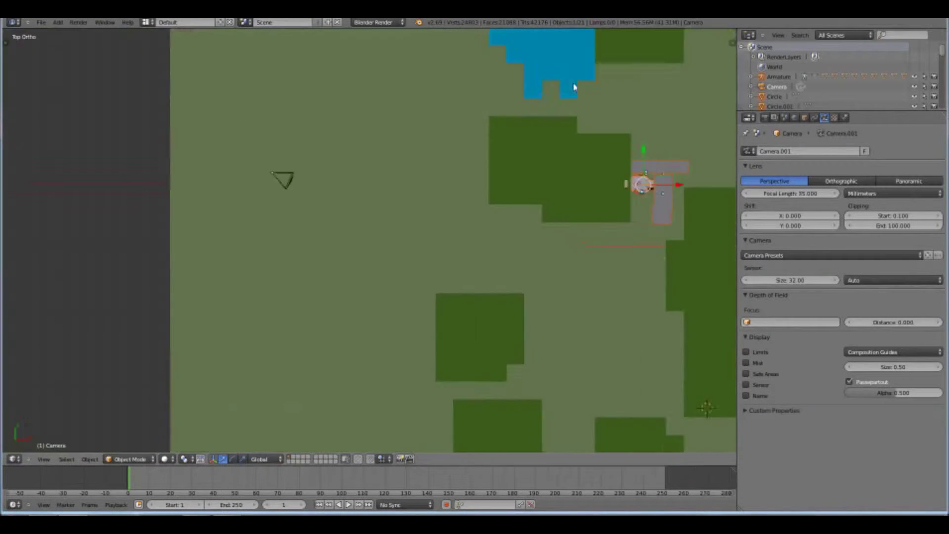
scroll(574, 88, down, 5)
shift+middle_drag(543, 196, 506, 194)
drag(476, 215, 138, 215)
shift+middle_drag(147, 212, 422, 184)
scroll(421, 182, up, 9)
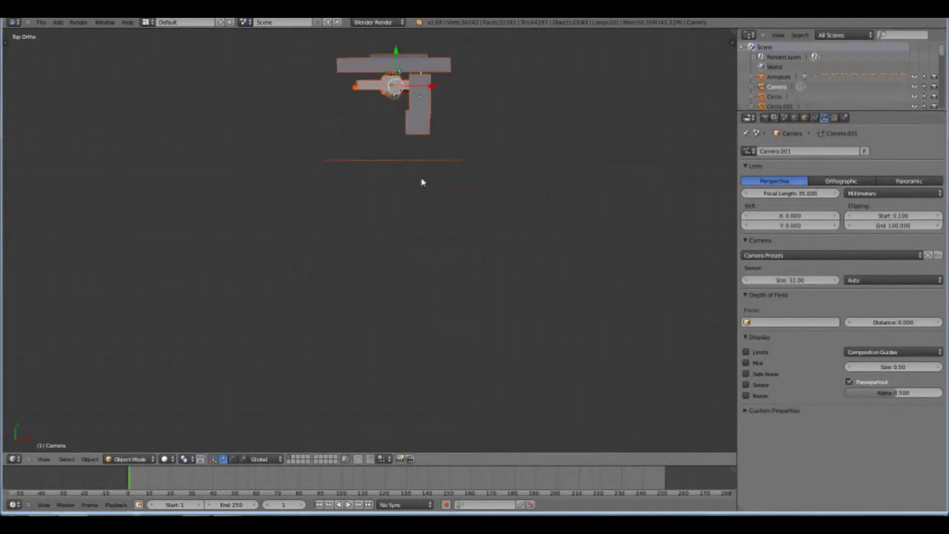
shift+middle_drag(429, 123, 375, 269)
Step: Delete the unneeded leftover objects around the appended rig, including the large plane behind the character
right_click(379, 247)
click(388, 234)
middle_drag(389, 233, 391, 119)
right_click(390, 129)
key(x)
click(371, 127)
right_click(381, 97)
key(x)
click(390, 90)
right_click(355, 152)
key(x)
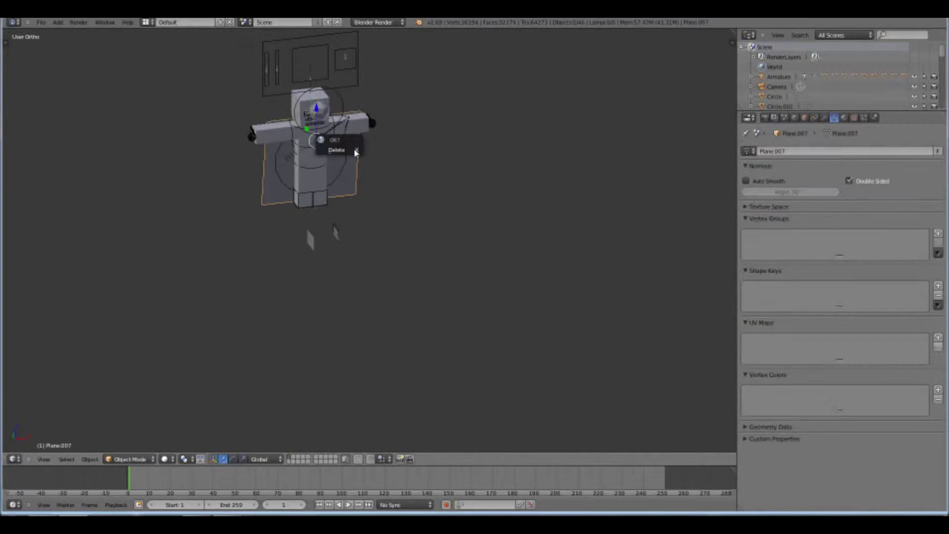
click(355, 151)
Step: Delete more stray objects around the rig, including the large circle outline surrounding the lower body
middle_drag(364, 151, 367, 274)
right_click(361, 127)
key(x)
click(362, 127)
scroll(368, 273, up, 5)
right_click(367, 273)
key(x)
click(368, 276)
right_click(435, 372)
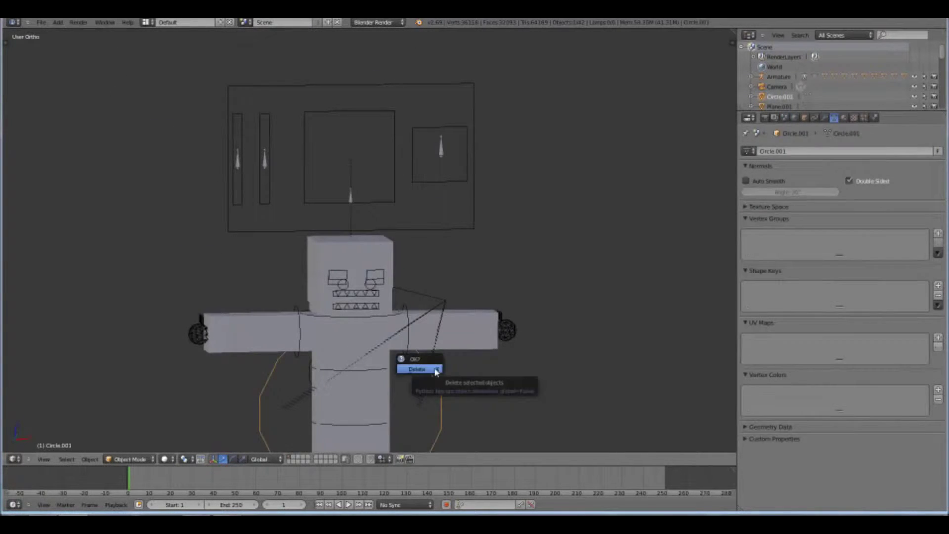
click(436, 372)
Step: Delete the small stray objects below the character's feet
right_click(440, 307)
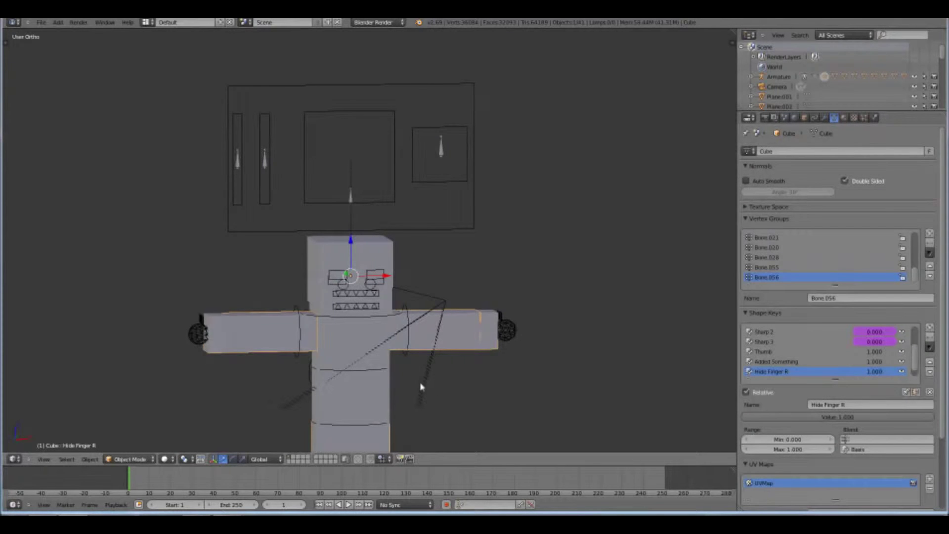
middle_drag(421, 387, 469, 391)
scroll(470, 392, down, 3)
right_click(295, 434)
key(x)
click(306, 419)
right_click(301, 430)
key(x)
click(301, 429)
right_click(271, 441)
key(x)
click(271, 442)
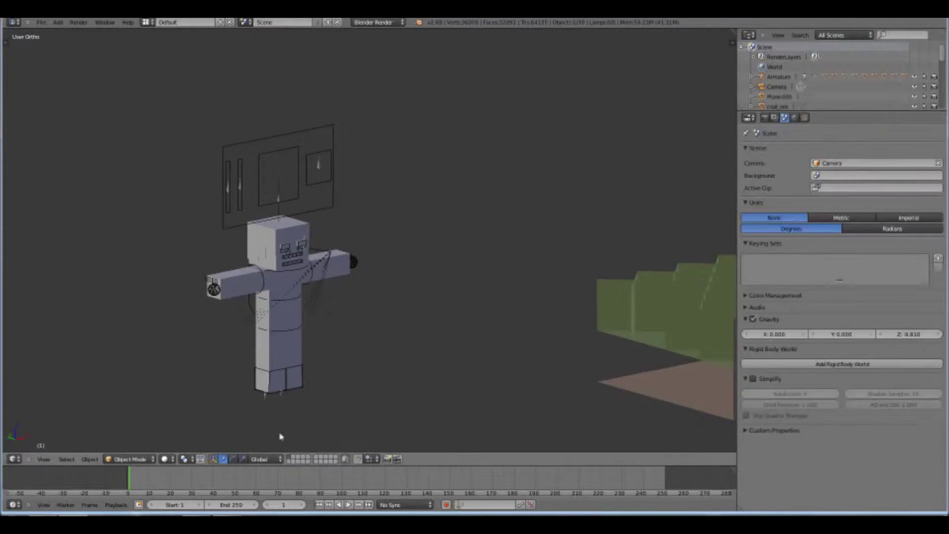
right_click(303, 369)
middle_drag(239, 399, 256, 379)
key(KP_7)
key(g)
right_click(354, 347)
middle_drag(355, 348, 347, 252)
key(g)
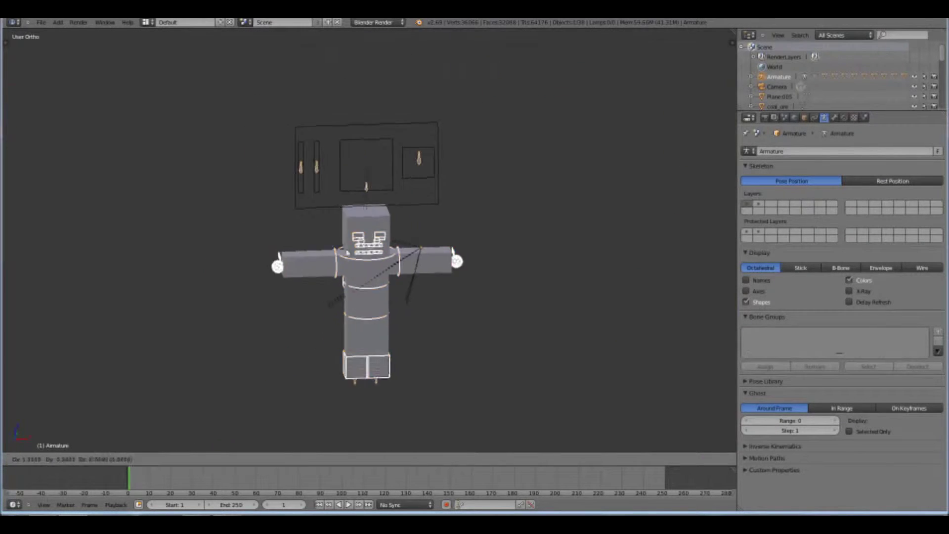
right_click(396, 173)
Step: Examine the rig's overlapping parts around the head, arms and torso in wireframe and solid shading
key(z)
right_click(376, 252)
right_click(370, 254)
right_click(364, 253)
right_click(338, 250)
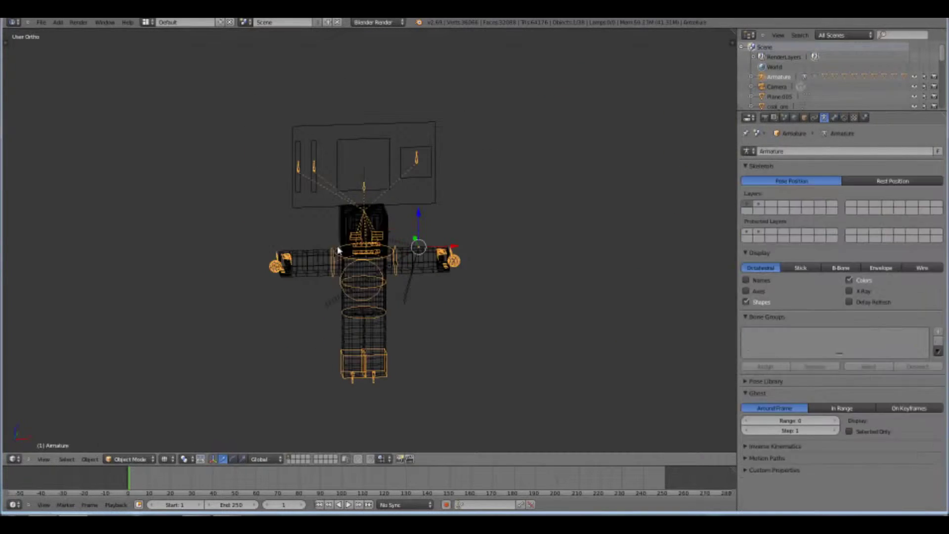
right_click(338, 250)
scroll(298, 309, up, 5)
right_click(278, 294)
right_click(378, 283)
right_click(395, 279)
right_click(409, 278)
right_click(390, 277)
key(z)
middle_drag(375, 277, 404, 286)
mouse_move(283, 294)
shift+middle_down()
mouse_move(580, 332)
mouse_move(487, 309)
mouse_move(459, 267)
mouse_move(394, 369)
mouse_move(362, 307)
mouse_move(481, 388)
mouse_move(448, 349)
mouse_move(403, 225)
shift+middle_up()
key(z)
scroll(394, 368, up, 2)
scroll(362, 307, up, 2)
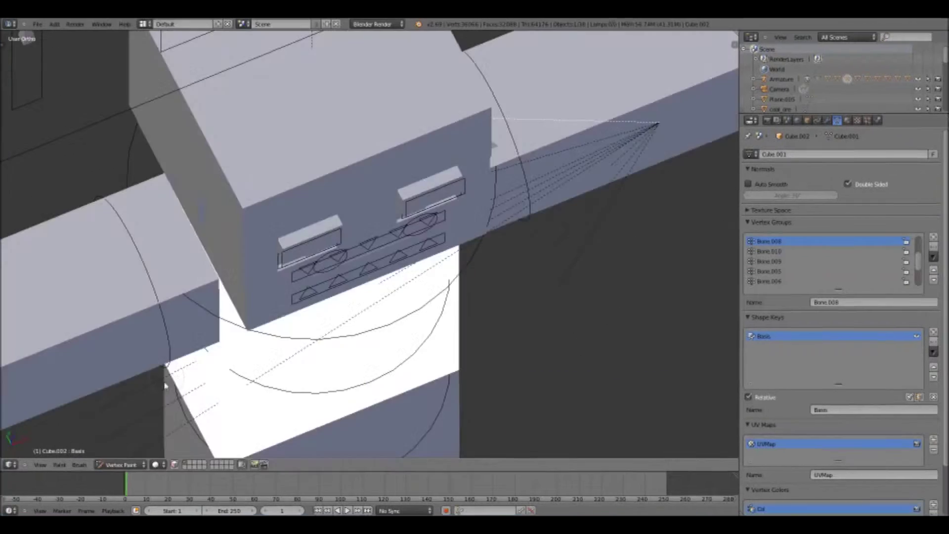
Step: Return the body mesh from Vertex Paint to Object Mode and inspect the head mesh in wireframe
click(128, 463)
click(128, 457)
mouse_move(408, 353)
middle_down()
mouse_move(404, 332)
mouse_move(407, 349)
mouse_move(438, 312)
middle_up()
scroll(406, 349, down, 1)
key(z)
right_click(432, 194)
right_click(437, 192)
right_click(439, 192)
right_click(439, 192)
scroll(467, 212, down, 4)
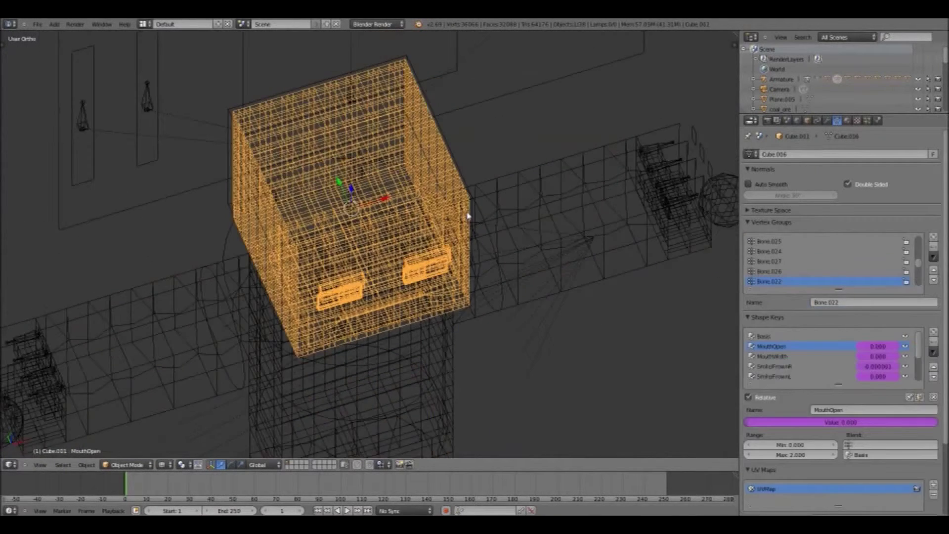
Step: In front view, delete the leftover flat plane crossing the character's lower legs
right_click(412, 393)
scroll(411, 393, down, 1)
right_click(411, 392)
middle_drag(411, 378, 370, 376)
key(KP_1)
drag(518, 405, 520, 139)
scroll(523, 311, down, 2)
right_click(433, 358)
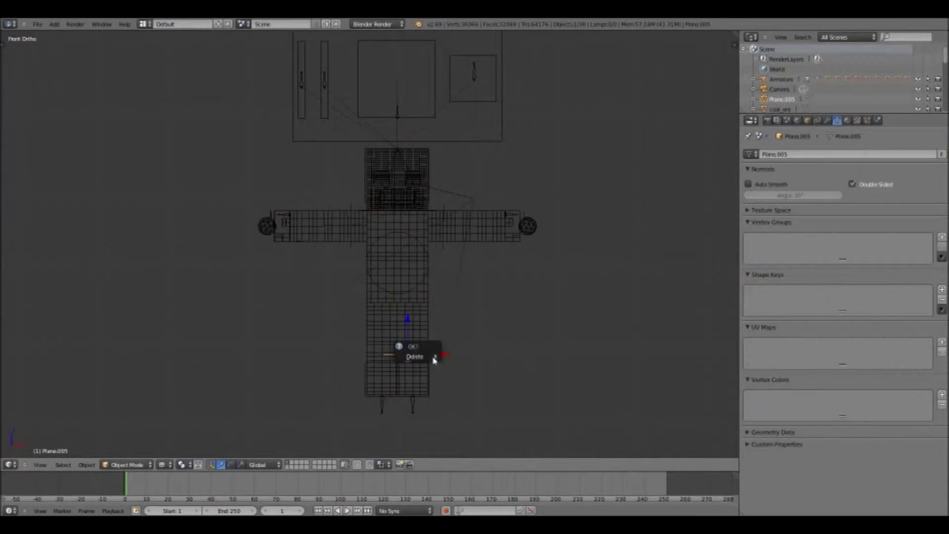
click(417, 356)
Step: Select the armature and move it along the X axis in front view until it is above the terrain
right_click(412, 404)
scroll(457, 370, down, 5)
shift+middle_drag(444, 332, 289, 349)
drag(297, 243, 726, 246)
shift+middle_drag(727, 245, 253, 218)
drag(263, 214, 692, 242)
shift+middle_drag(692, 227, 367, 240)
drag(368, 227, 671, 231)
drag(631, 196, 616, 154)
scroll(583, 207, down, 4)
Step: Rotate the armature about the global X axis and about the global Z axis
key(r)
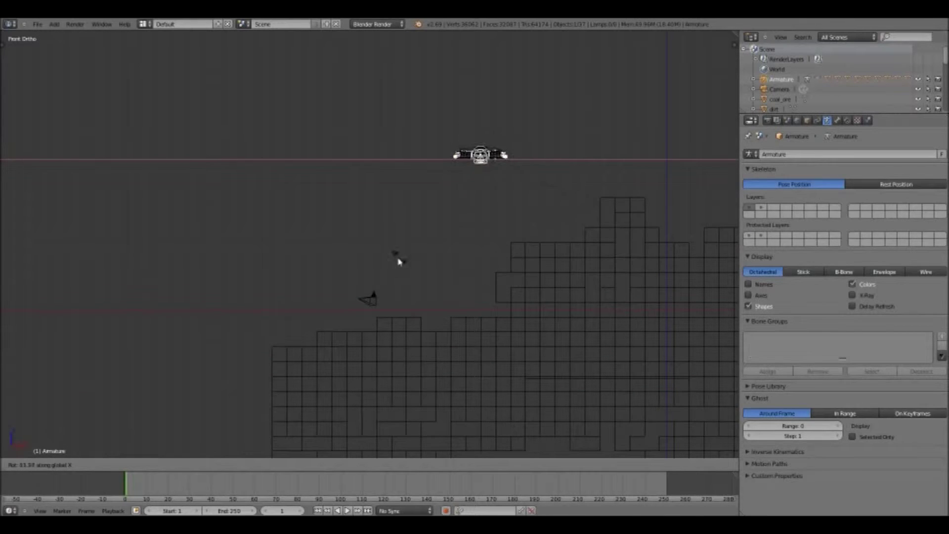
click(363, 248)
key(r)
key(z)
click(350, 207)
middle_drag(352, 209, 370, 218)
key(r)
key(z)
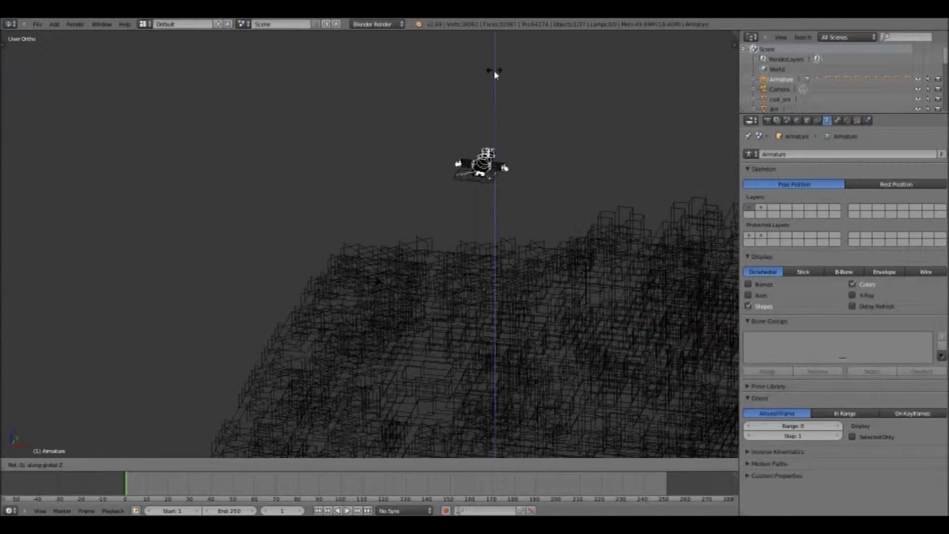
text(0)
key(Return)
Step: Check the armature's placement through the camera and move it along the Z axis in front view
key(KP_5)
key(KP_0)
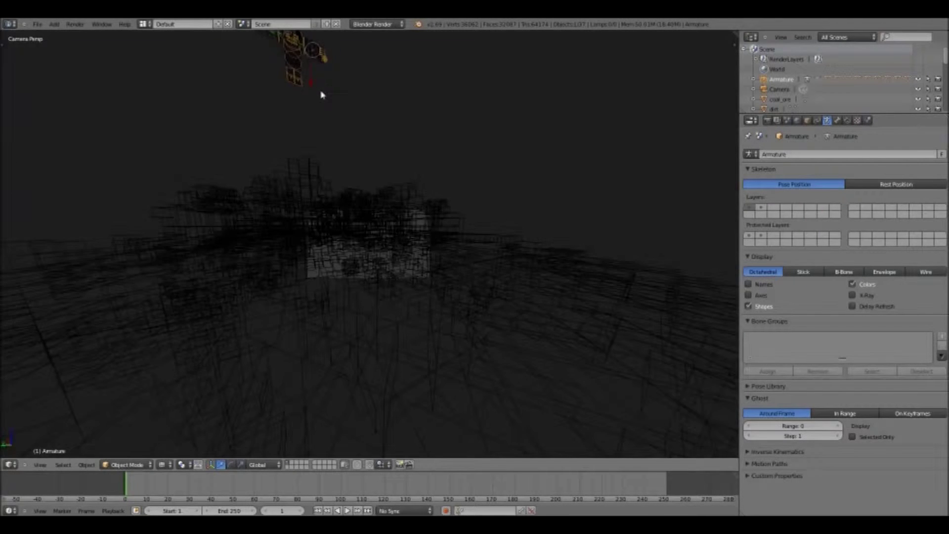
key(KP_1)
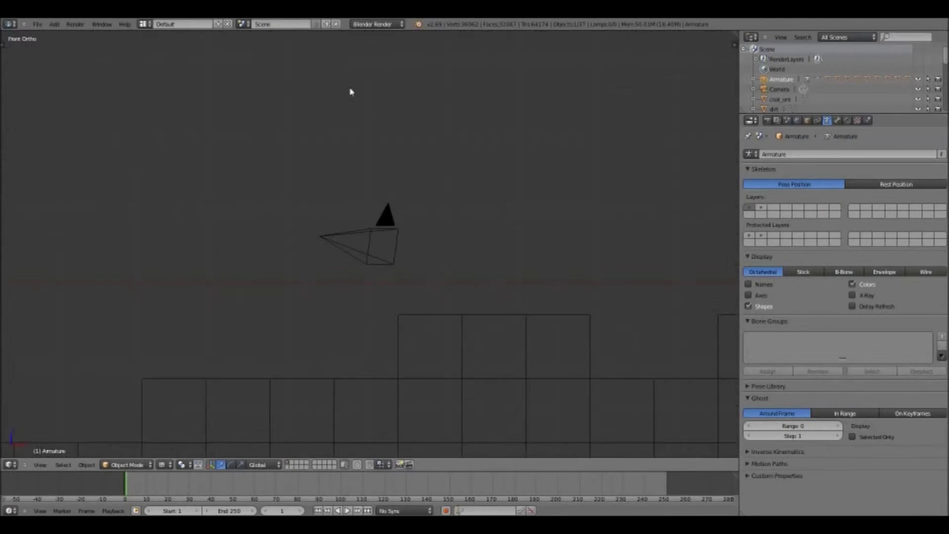
key(g)
key(z)
click(470, 231)
Step: Move the armature along the Y axis over the terrain
middle_drag(470, 231, 580, 228)
key(g)
key(y)
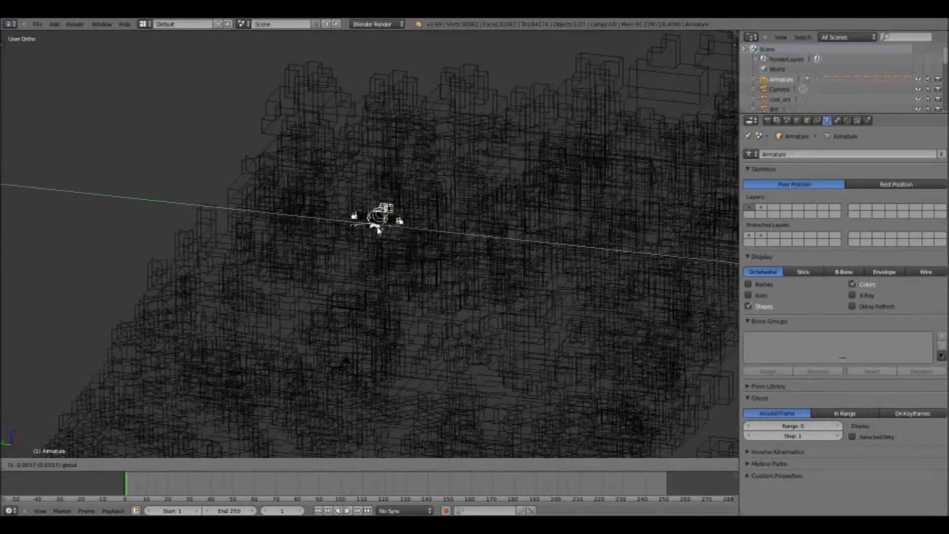
click(432, 240)
Step: In camera view, reposition the armature so the character floats in the sky above the camera frame
key(KP_0)
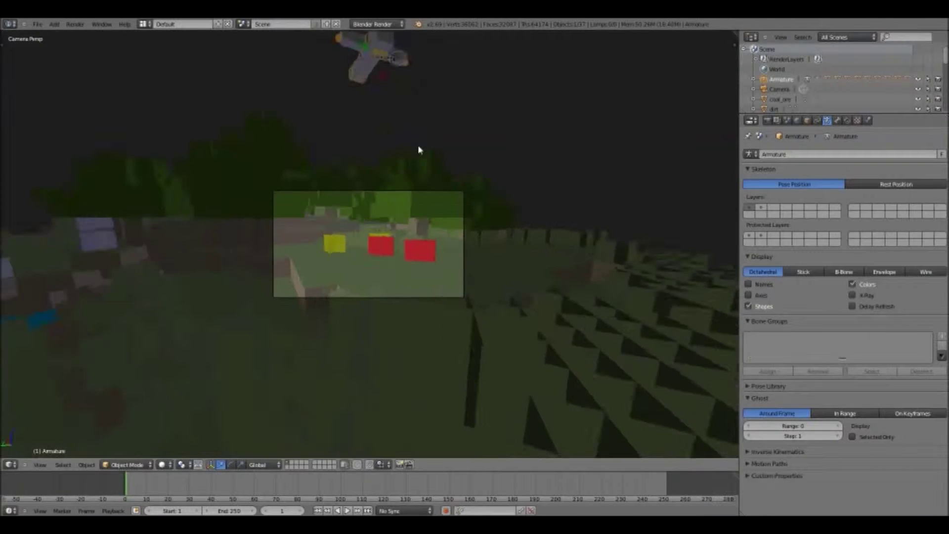
key(g)
key(z)
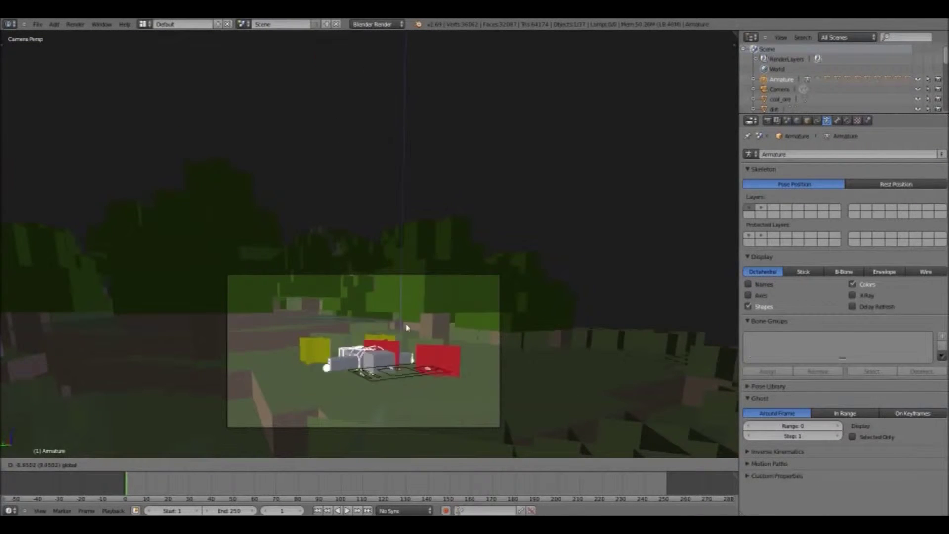
scroll(399, 97, down, 2)
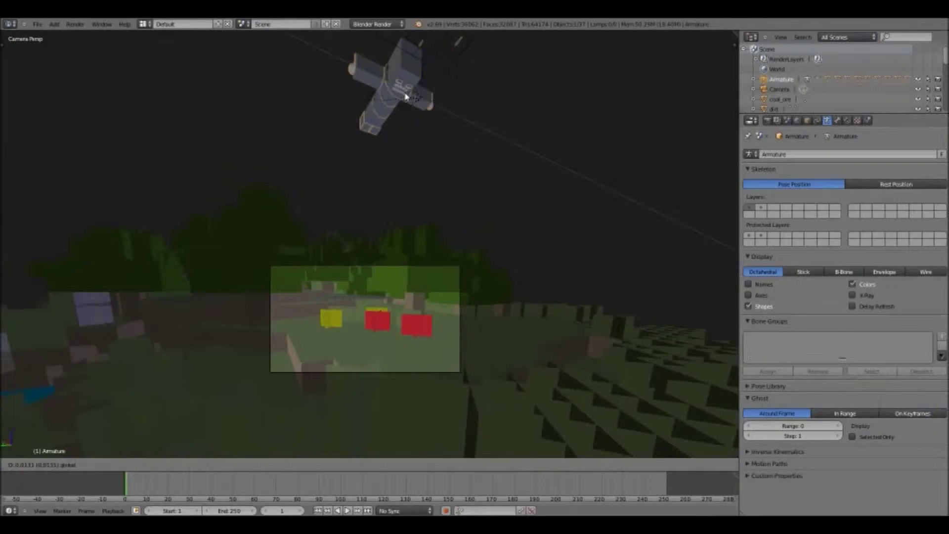
click(430, 111)
Step: Switch the armature to Pose Mode and try rotating and moving bones around the character's arm
click(135, 432)
key(r)
right_click(429, 100)
key(g)
right_click(414, 119)
right_click(415, 98)
right_click(428, 103)
key(r)
right_click(437, 182)
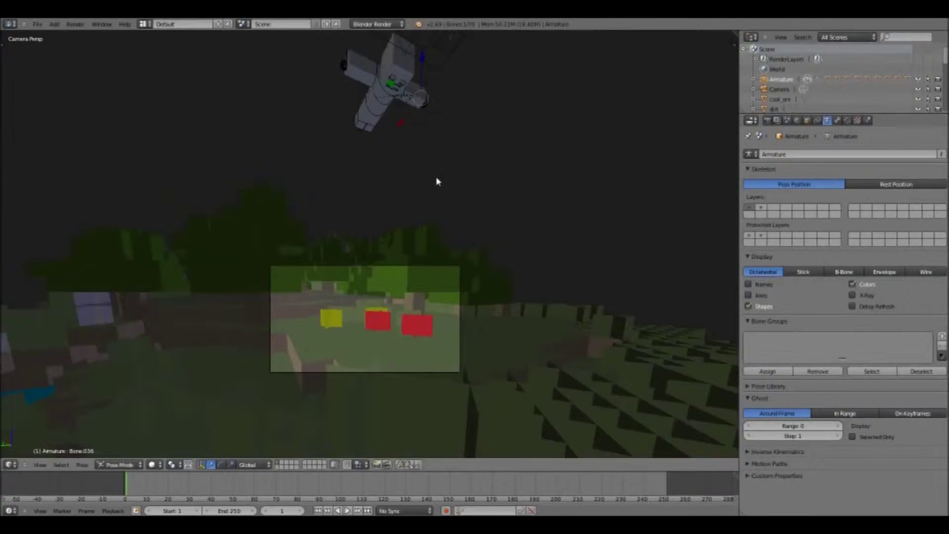
Step: Select a hand control of the rig and move it in camera view to bend that arm
middle_drag(437, 181, 428, 182)
scroll(427, 182, down, 6)
middle_drag(413, 222, 390, 188)
shift+middle_drag(383, 197, 384, 387)
scroll(380, 346, up, 4)
right_click(383, 353)
key(KP_0)
key(g)
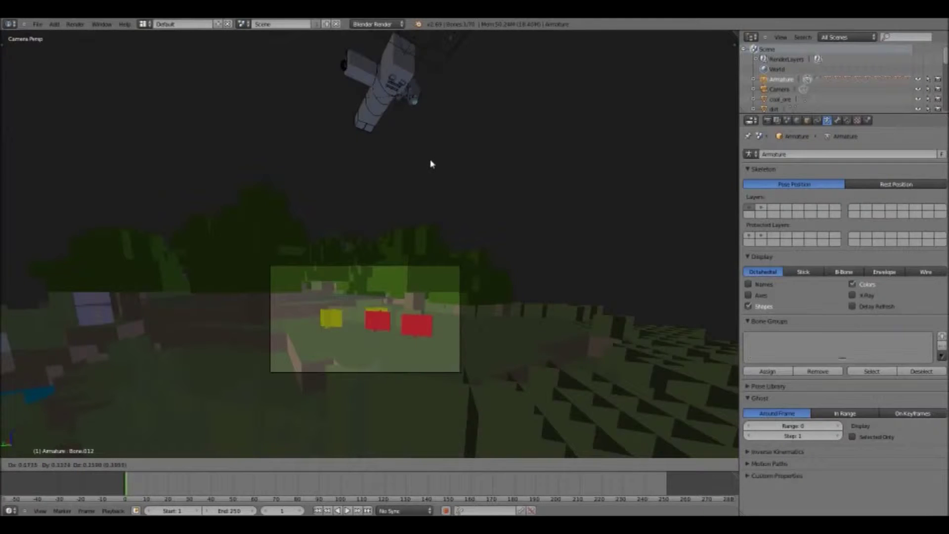
click(436, 163)
Step: Move the opposite hand control in toward the body to pose the other arm
right_click(347, 74)
key(g)
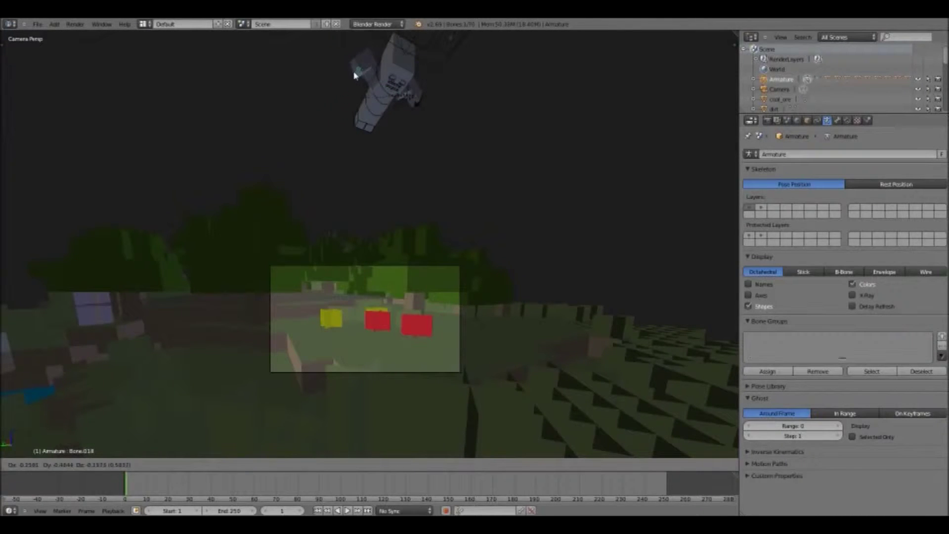
click(354, 73)
Step: Move the two foot controls apart to spread the character's legs
right_click(377, 127)
key(g)
click(384, 125)
right_click(364, 128)
key(g)
click(360, 124)
Step: Leave the rig's Pose Mode and return to Object Mode
right_click(415, 65)
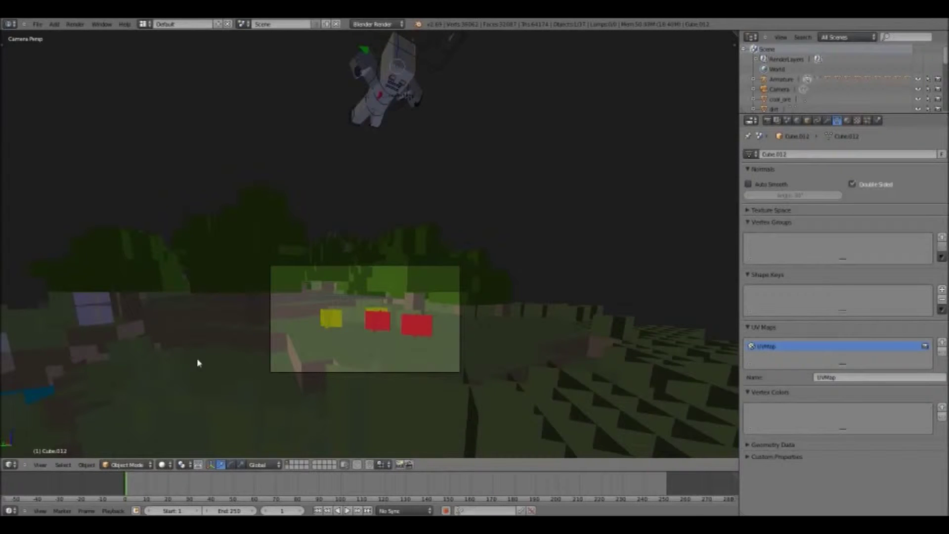
click(127, 465)
click(124, 422)
click(127, 465)
click(123, 454)
Step: Select the camera and move it along the global Y axis to set its starting position
scroll(373, 256, up, 2)
shift+middle_drag(373, 227, 387, 128)
scroll(387, 129, down, 1)
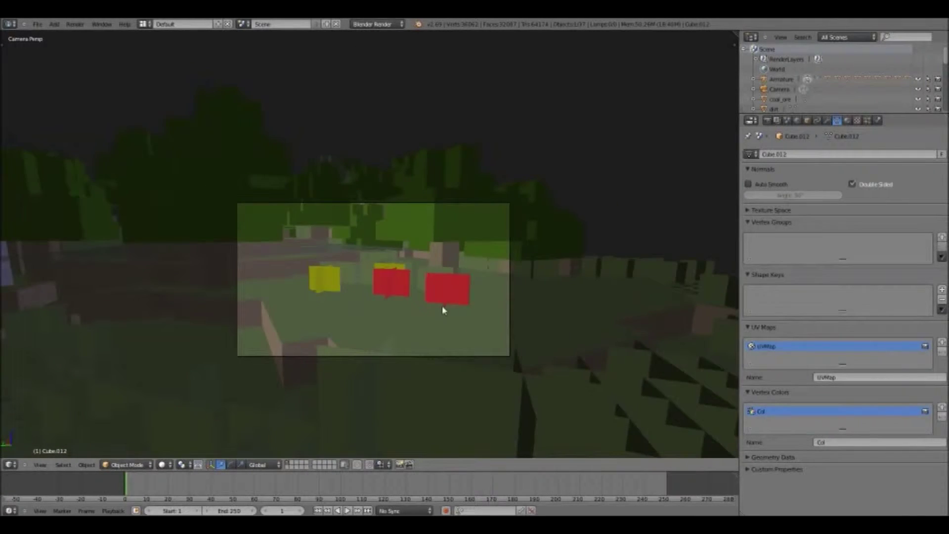
scroll(442, 310, down, 3)
right_click(390, 298)
key(g)
right_click(423, 282)
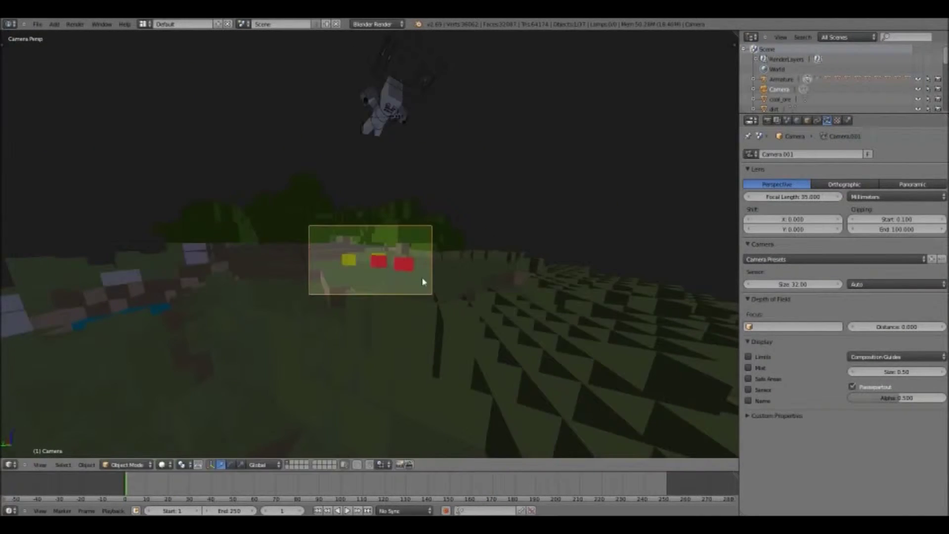
key(y)
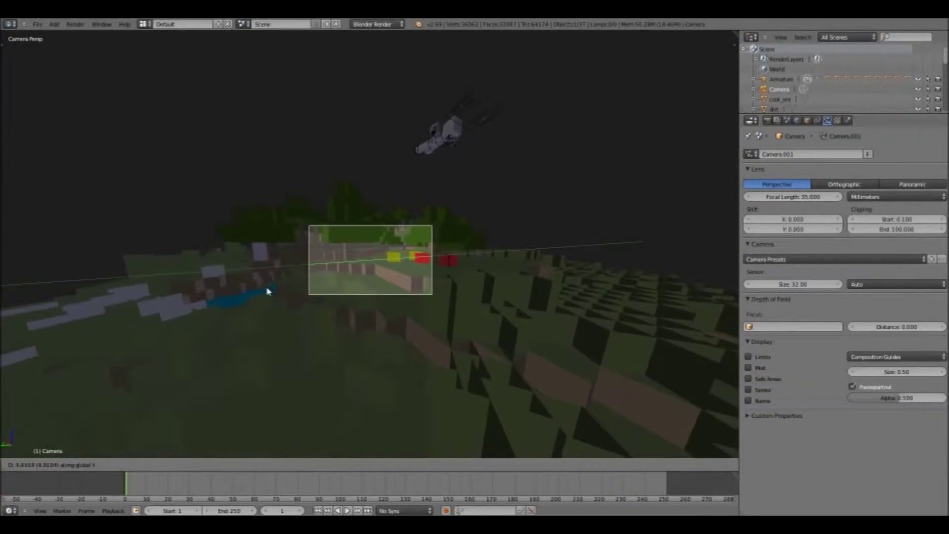
click(250, 296)
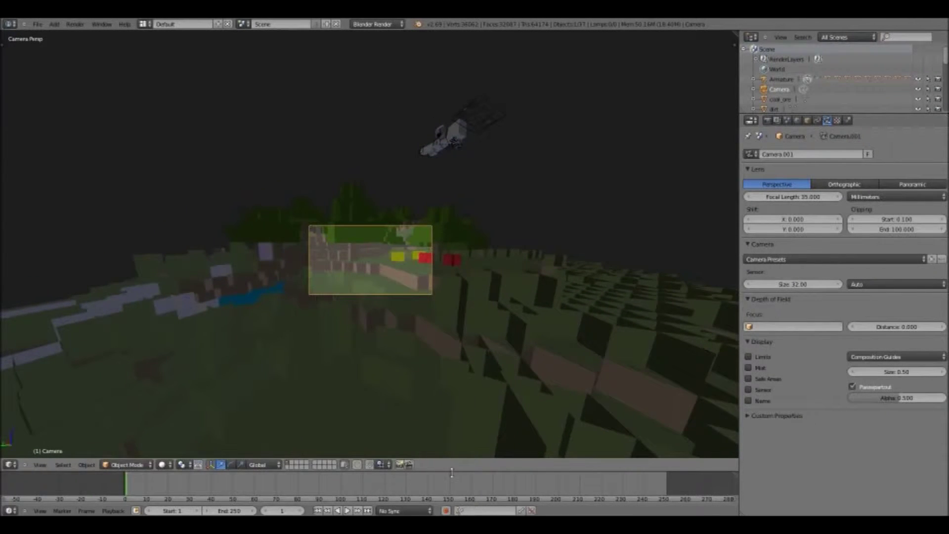
Step: Keyframe the camera at frame 1, and move it along the global Y axis at frame 250 for the end position
key(i)
click(424, 352)
click(667, 471)
key(g)
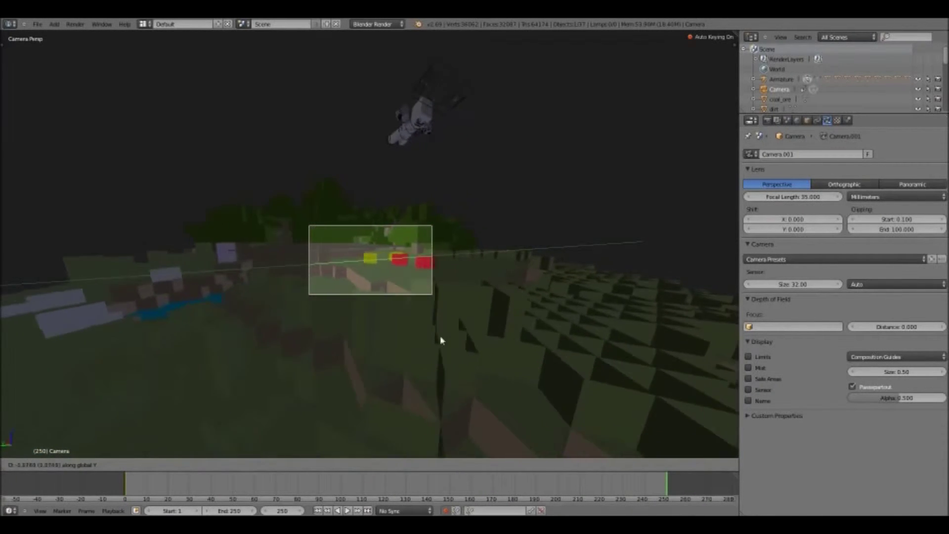
click(467, 335)
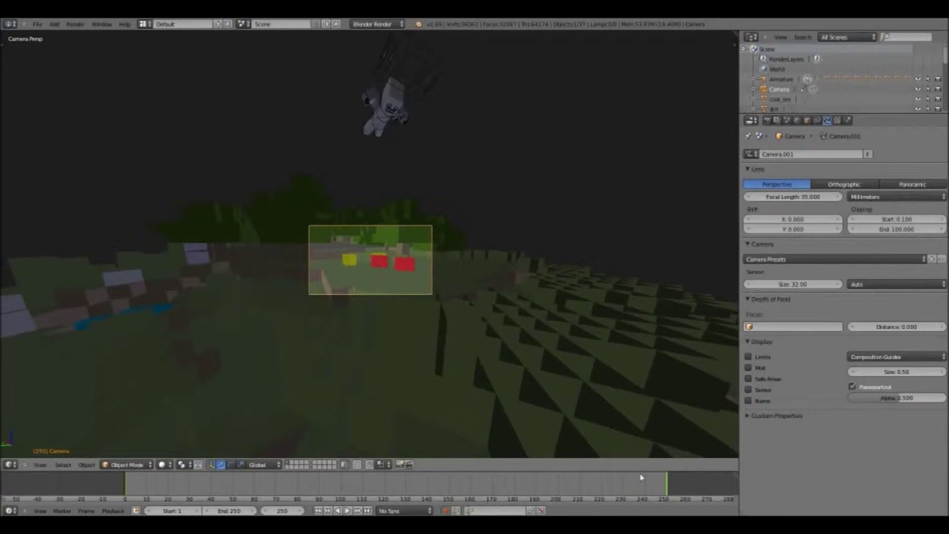
Step: Scrub and play back the camera animation between the start frame and frame 250 to check the movement
drag(643, 481, 158, 469)
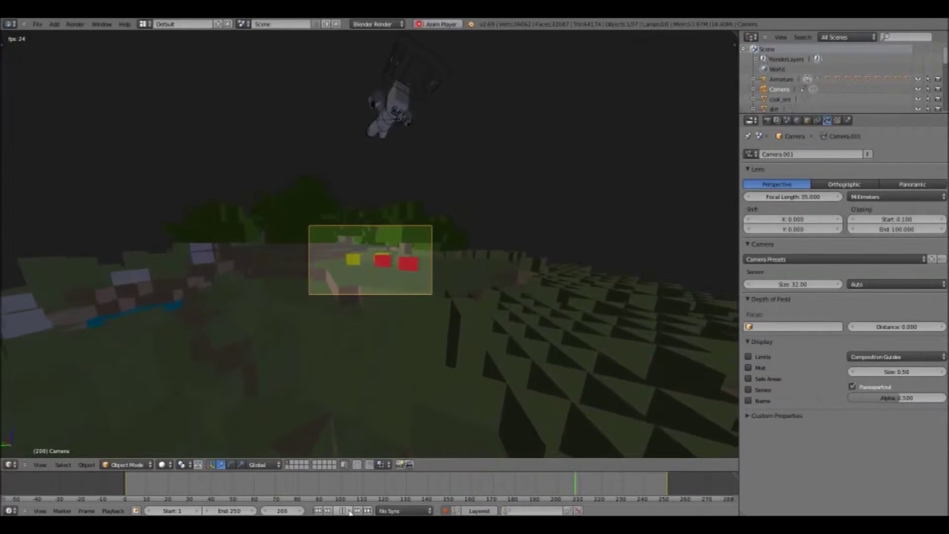
drag(174, 478, 124, 482)
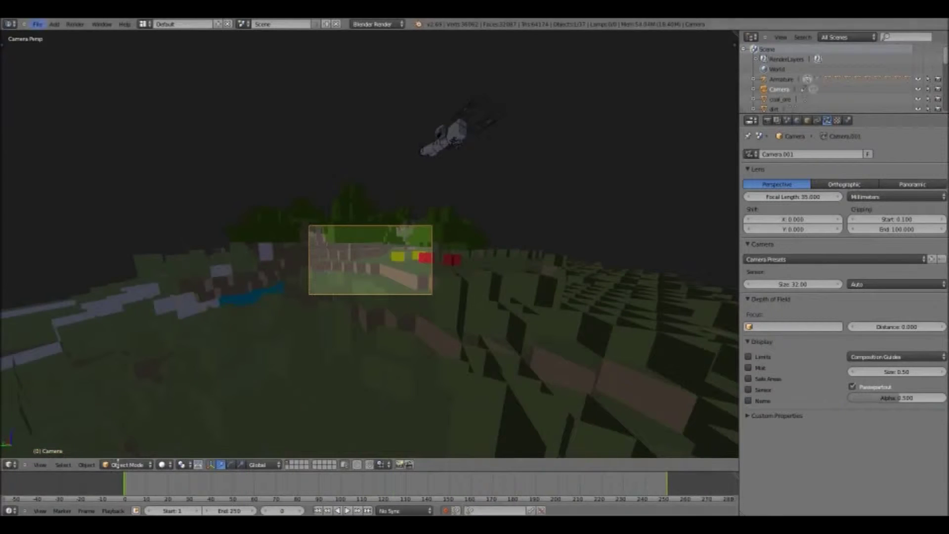
key(shift+Right)
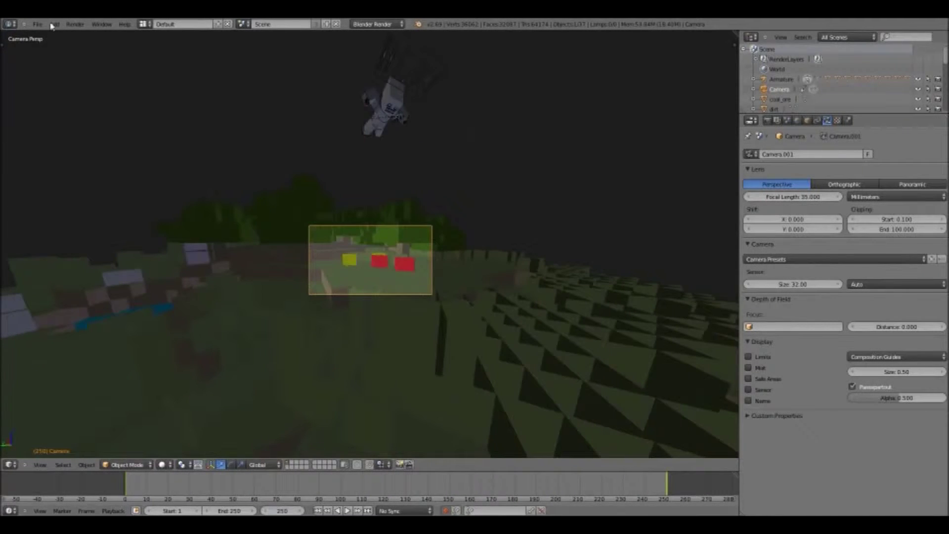
click(36, 24)
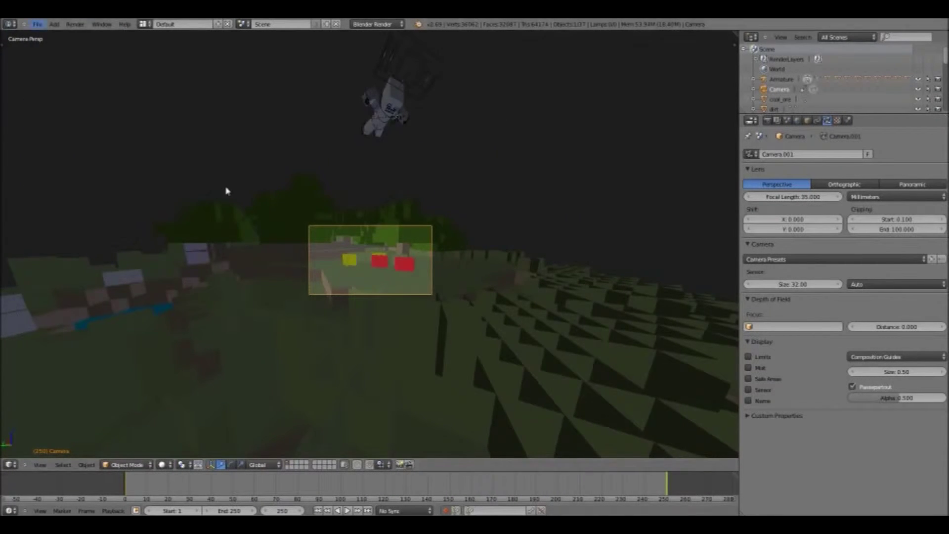
scroll(226, 191, up, 4)
click(36, 24)
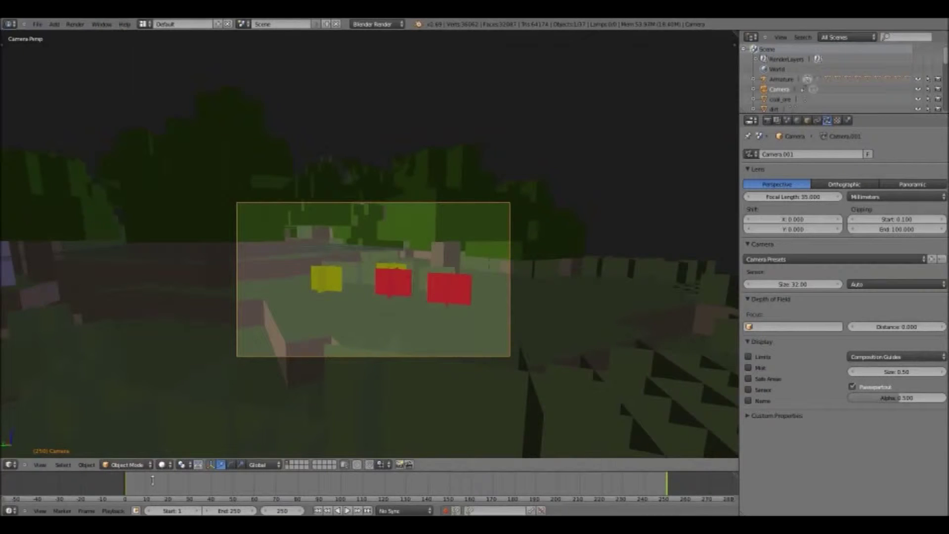
Step: Delete the camera's keyframes in the Dope Sheet and return that area to the Timeline
click(10, 510)
click(29, 466)
click(223, 488)
click(11, 511)
click(30, 488)
Step: Make the Timeline area taller and set the current frame to 0
drag(276, 471, 316, 383)
shift+middle_drag(237, 264, 235, 292)
drag(181, 384, 190, 433)
scroll(295, 285, down, 1)
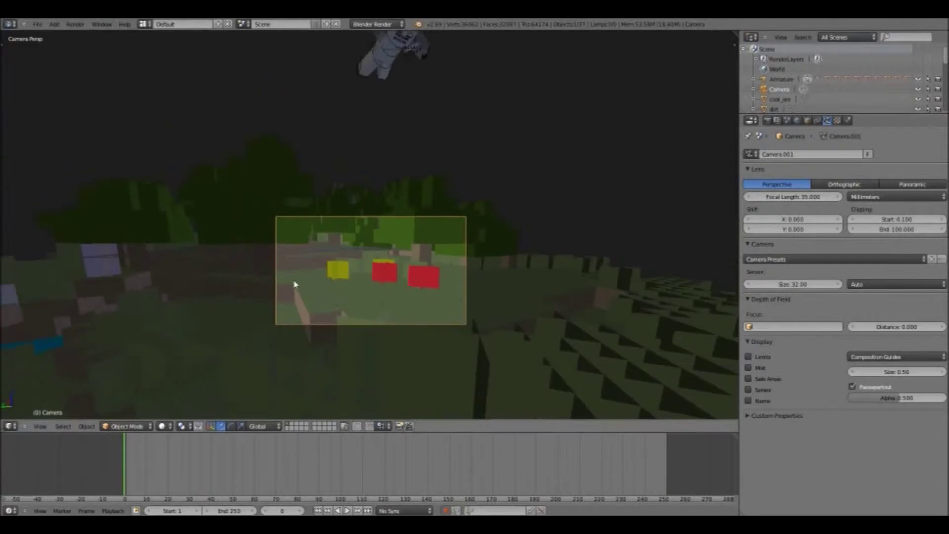
Step: Select all bones of the character rig and lower them along global Z into the camera's frame at frame 50
right_click(392, 102)
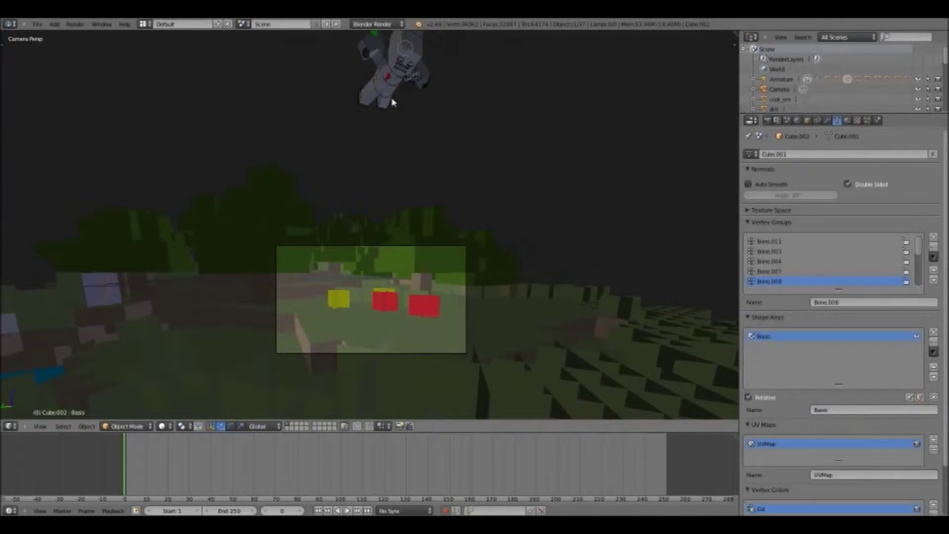
right_click(392, 102)
click(128, 440)
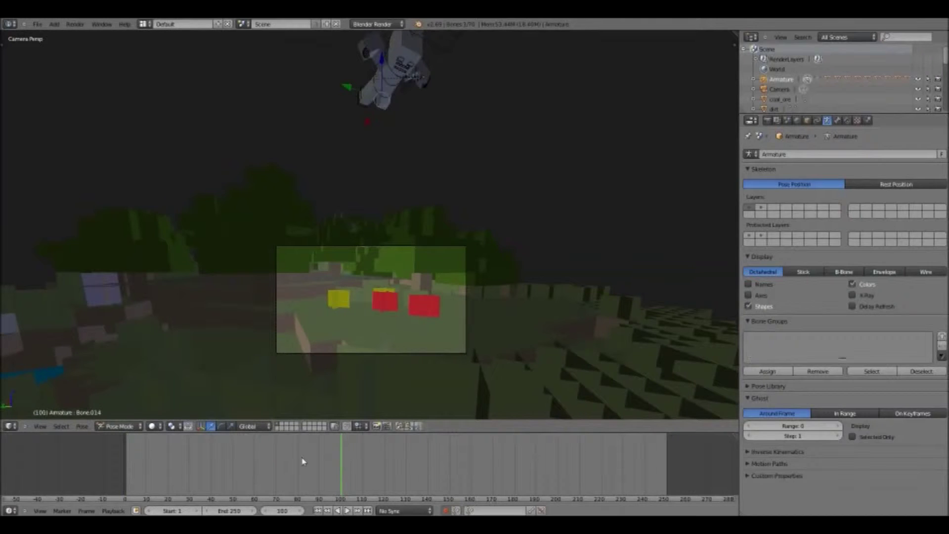
key(a)
key(g)
key(z)
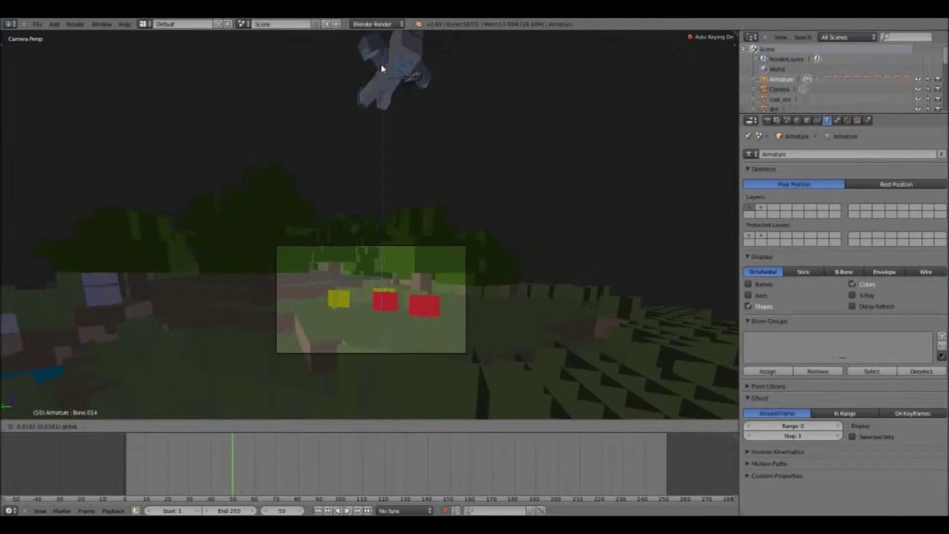
click(367, 336)
Step: Nudge the whole character into place on the ground and rotate its far hand control
key(g)
click(362, 333)
right_click(423, 320)
key(r)
click(426, 319)
scroll(515, 335, up, 1)
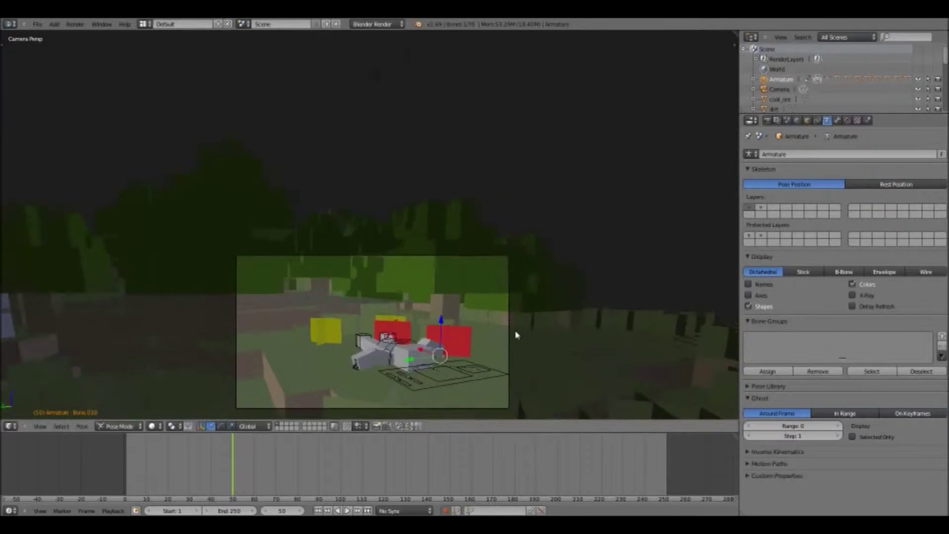
Step: Delete the red flowers beside the character in Object Mode
key(z)
scroll(515, 335, up, 3)
shift+middle_drag(395, 251, 242, 112)
key(z)
scroll(216, 259, up, 5)
right_click(99, 227)
key(x)
scroll(317, 265, up, 3)
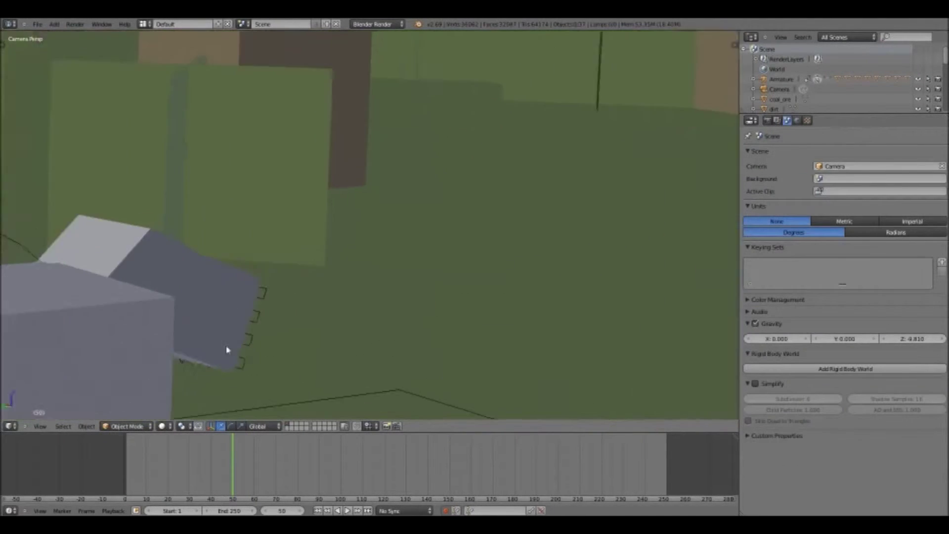
Step: Move the rig's far hand control outward to stretch that arm flat along the ground
key(z)
right_click(228, 350)
key(z)
key(g)
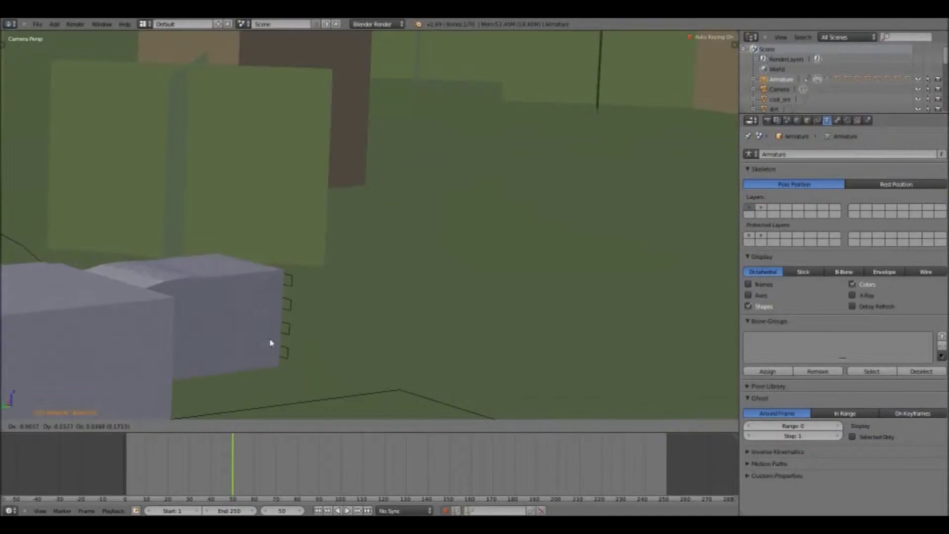
click(270, 343)
scroll(220, 250, down, 5)
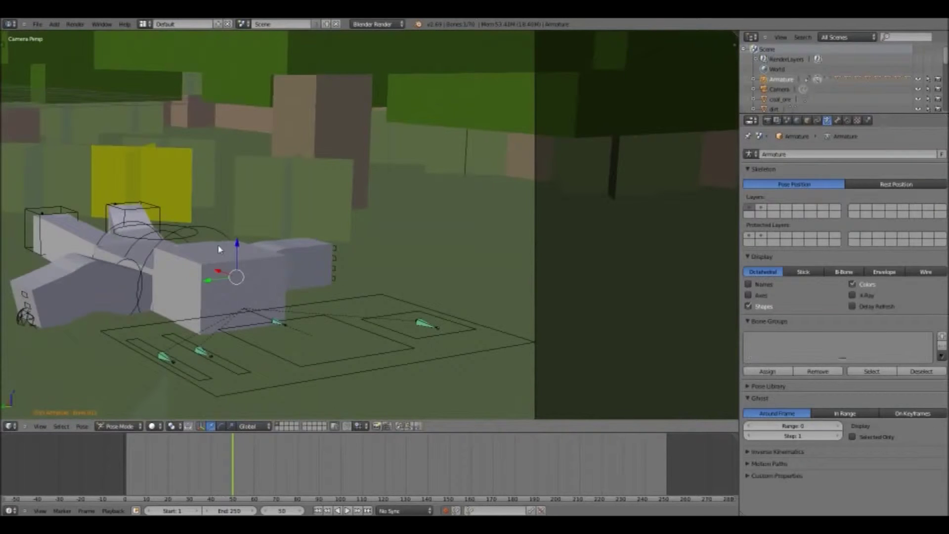
Step: Rotate the character's head about its local X axis to lay it on the ground
key(r)
key(x)
key(x)
click(225, 216)
Step: Move the two foot controls slightly apart to spread the lying character's legs
right_click(168, 216)
key(g)
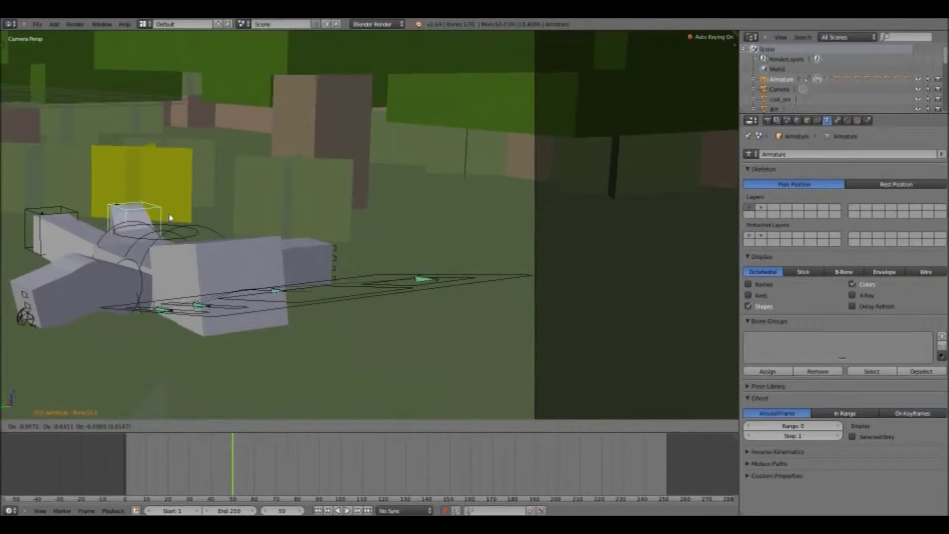
click(173, 216)
right_click(69, 211)
key(g)
click(64, 213)
Step: Select all the rig's bones and raise the character high above the ground along global Z at frame 0
right_click(228, 229)
key(a)
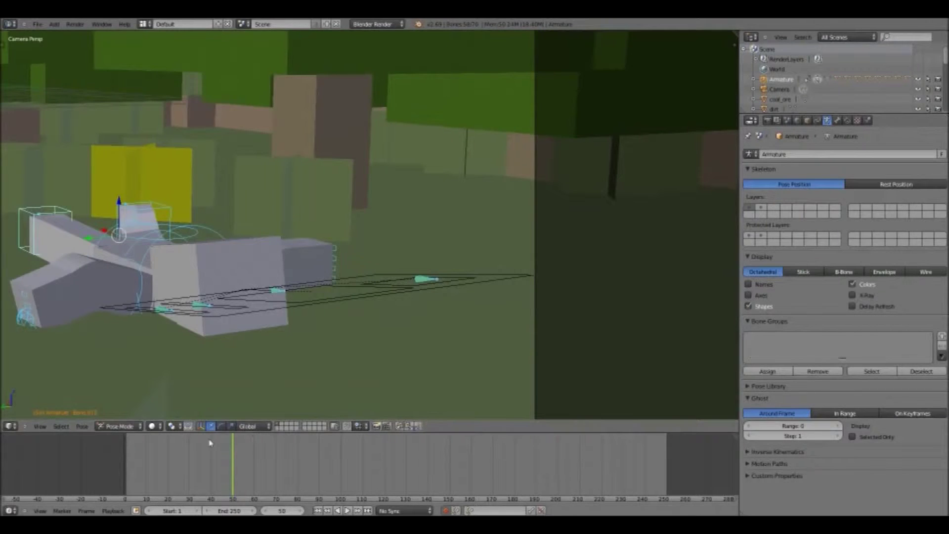
drag(210, 443, 124, 442)
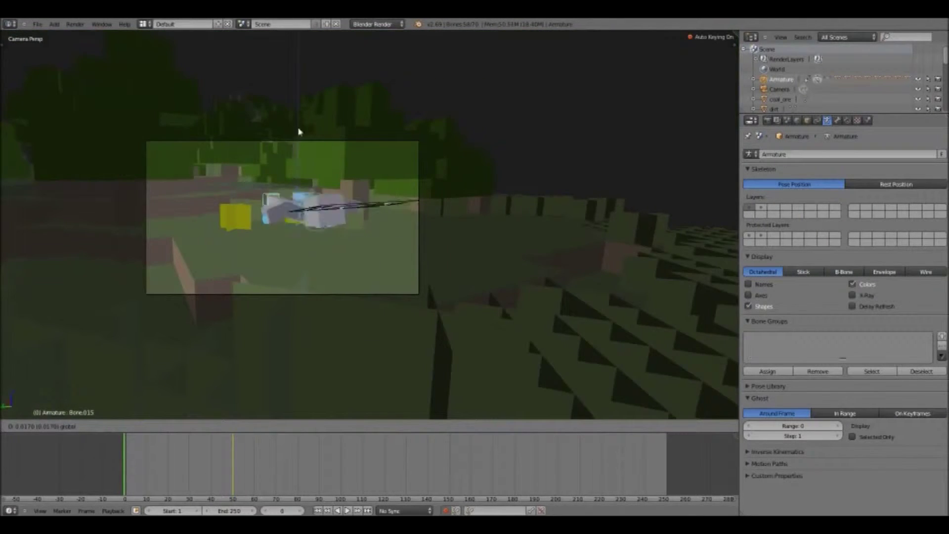
Step: Play and scrub through the character's fall in a closer camera view, ending at frame 0
click(348, 511)
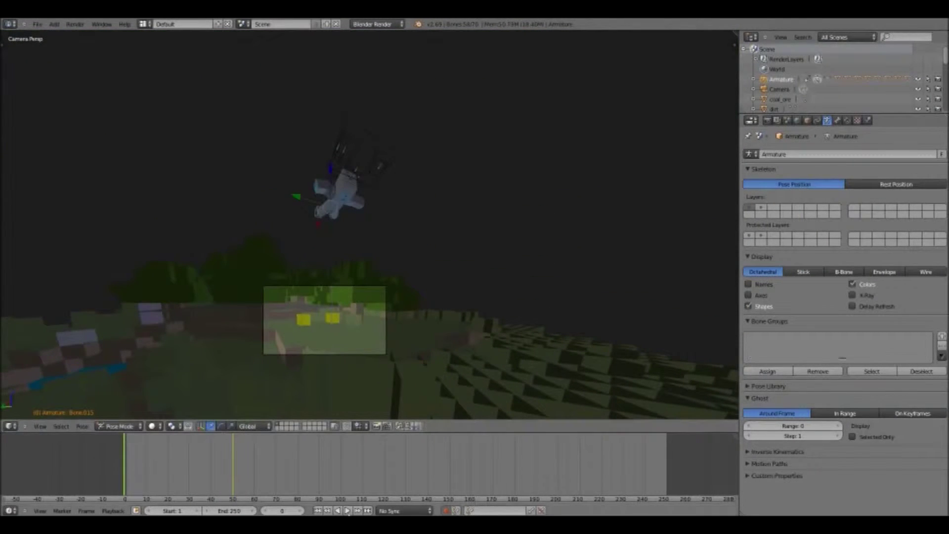
click(348, 512)
scroll(364, 339, up, 4)
shift+middle_drag(364, 339, 404, 164)
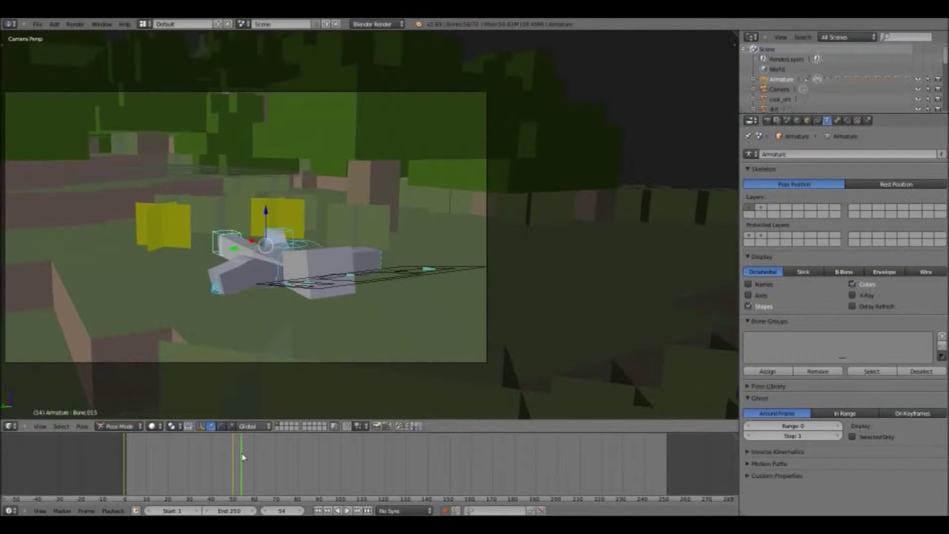
drag(242, 457, 4, 444)
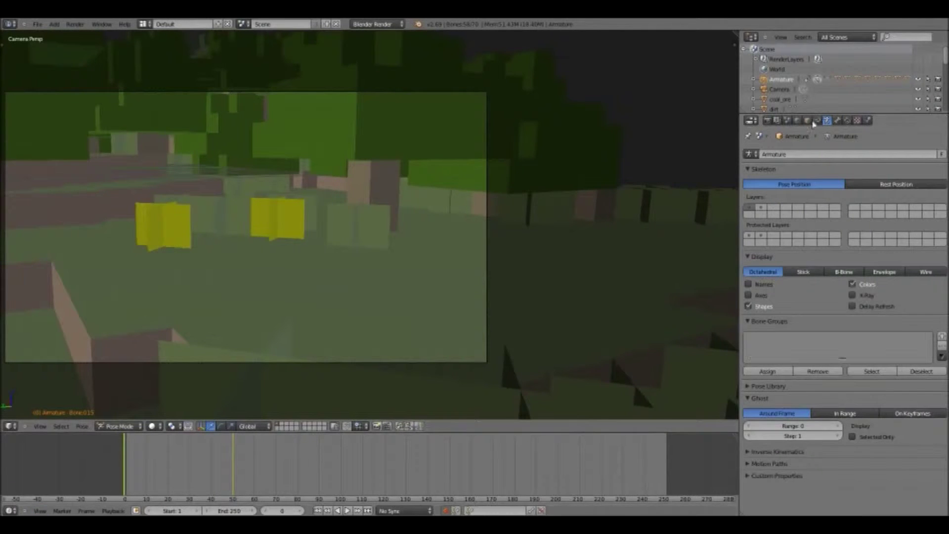
Step: Set the scene's frame rate to 60 fps and play the fall to test its speed
click(766, 120)
click(895, 271)
click(878, 359)
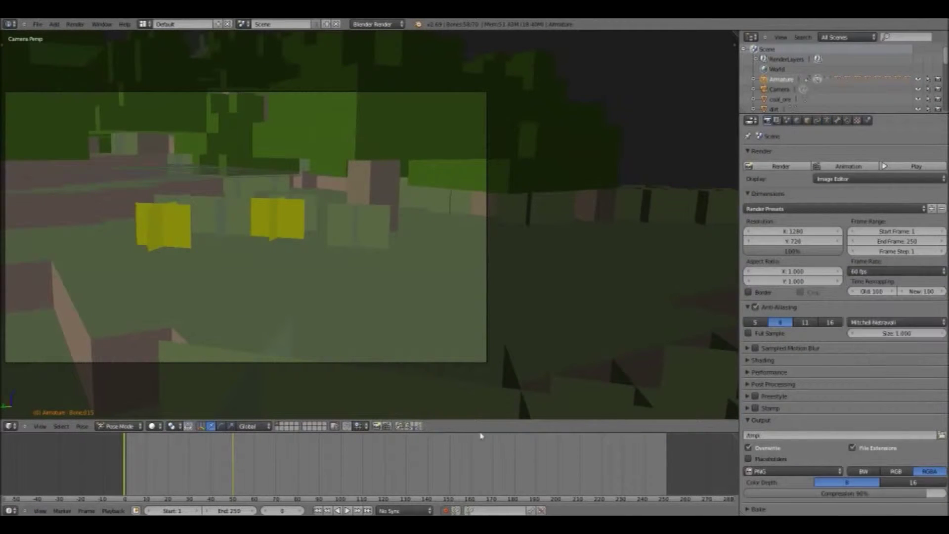
click(347, 512)
click(864, 271)
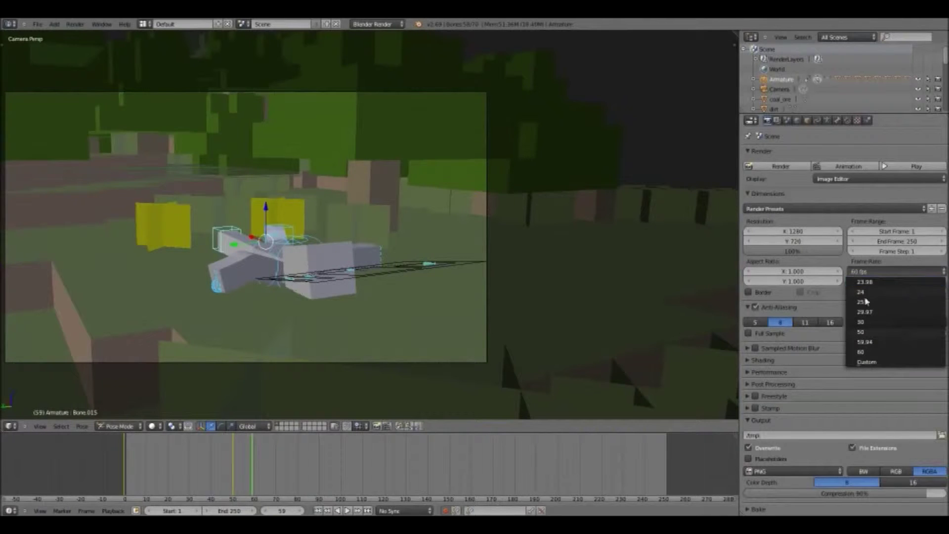
Step: Set the playback sync mode to AV-sync and play the animation from the start
click(401, 510)
click(398, 489)
click(395, 510)
click(391, 479)
click(318, 510)
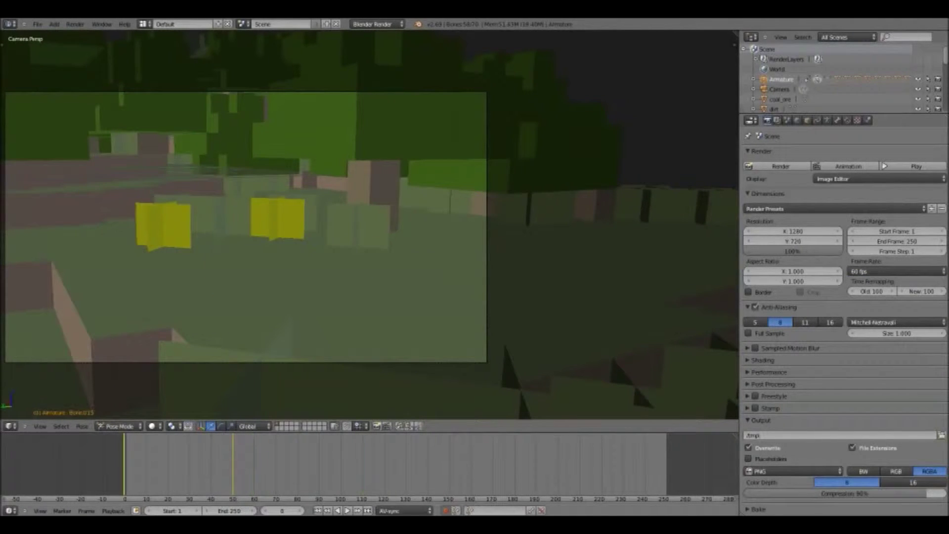
click(349, 511)
click(349, 510)
Step: Set the scene's frame rate to 30 fps and return to frame 0
click(895, 271)
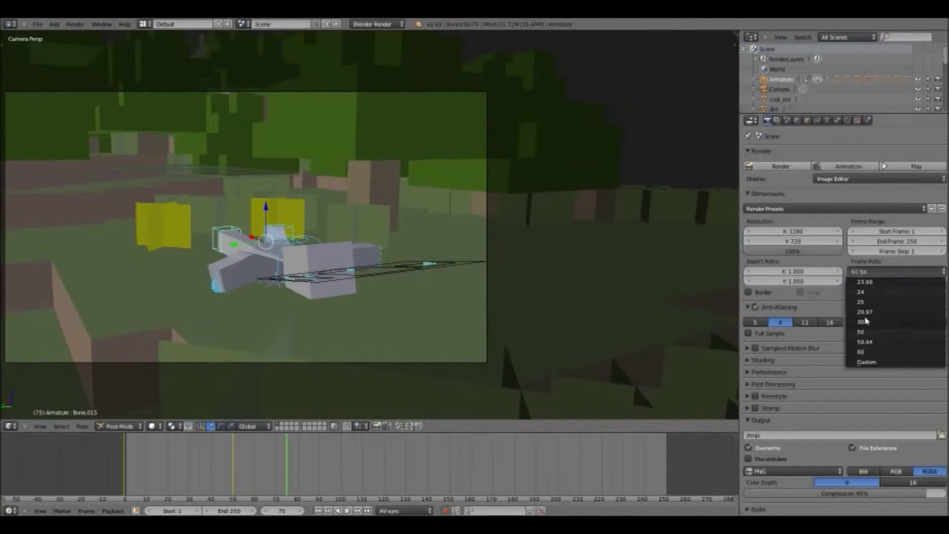
click(865, 322)
click(124, 482)
Step: Switch the Timeline area to the Dope Sheet and enlarge it to show all the armature's keyframes
click(11, 511)
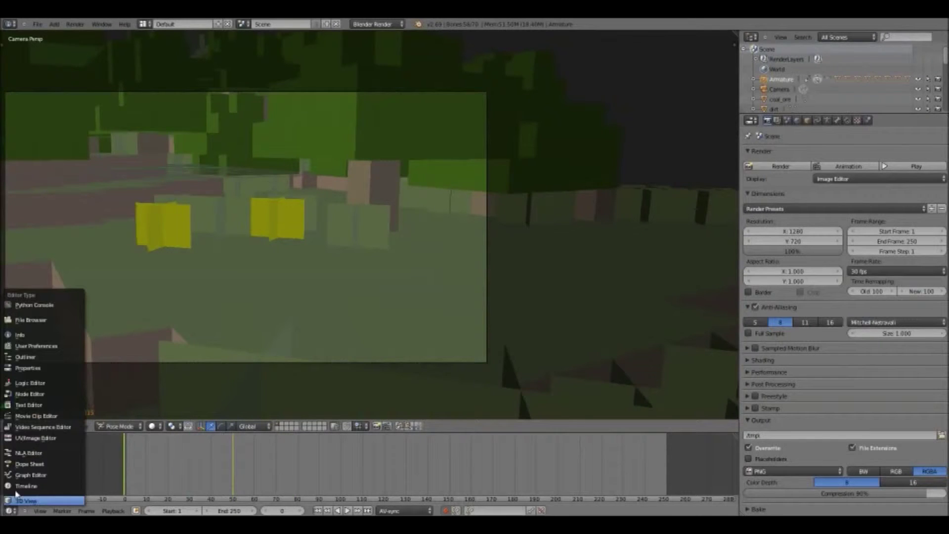
click(29, 464)
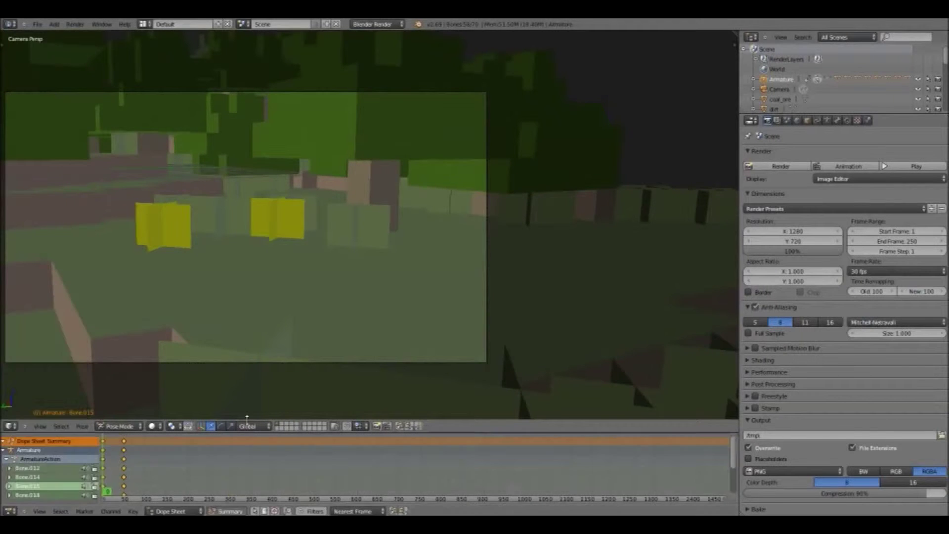
drag(218, 419, 218, 291)
scroll(426, 350, down, 5)
middle_drag(426, 349, 451, 350)
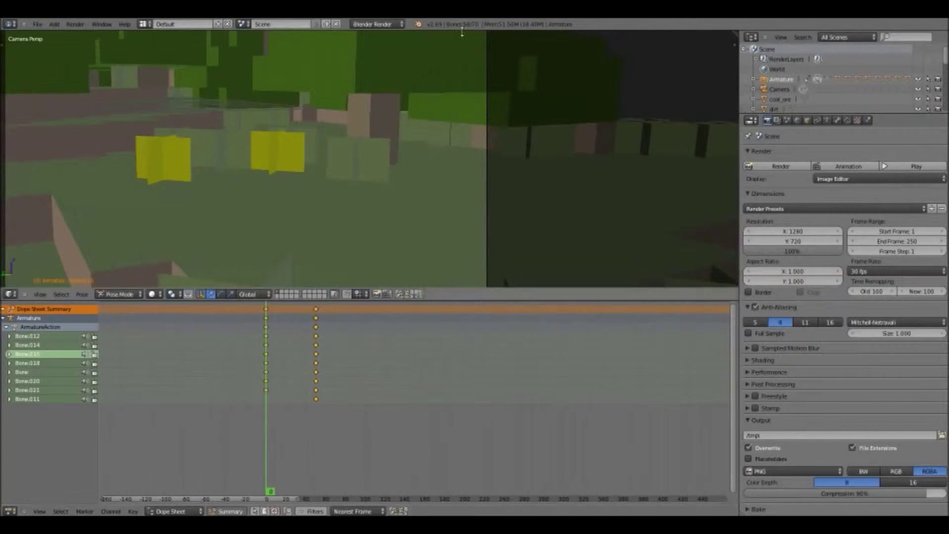
Step: Move the landing keyframes from frame 50 to about frame 11, playing the fall to judge its timing
key(g)
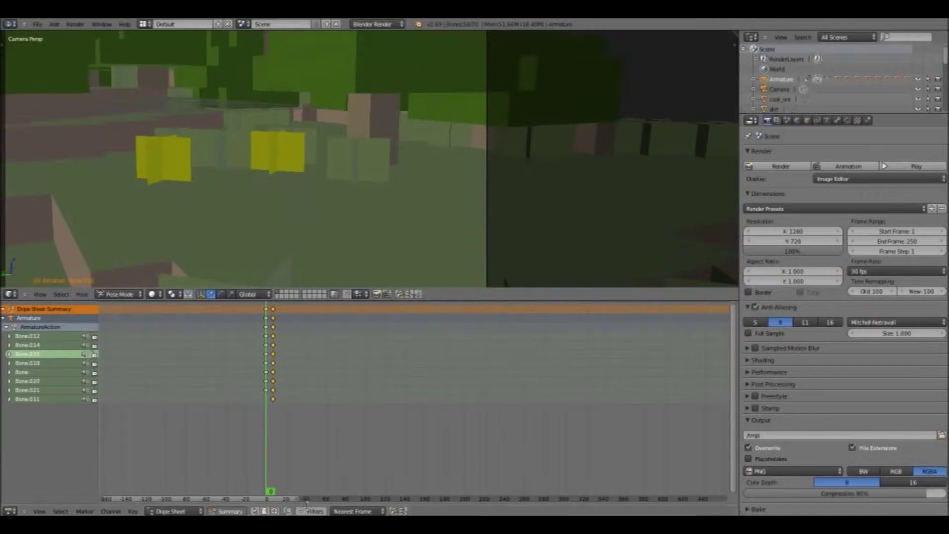
key(alt+a)
click(276, 319)
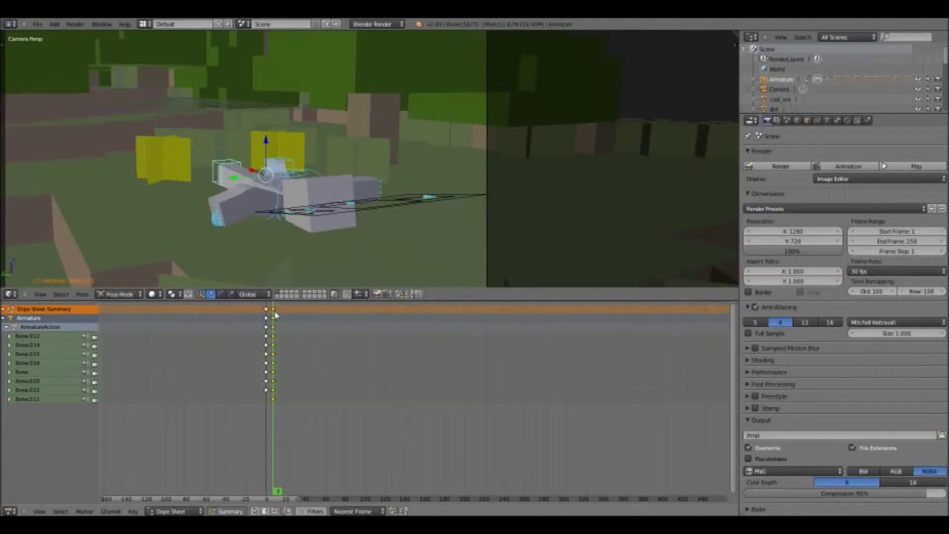
key(g)
click(278, 317)
drag(275, 329, 259, 409)
key(alt+a)
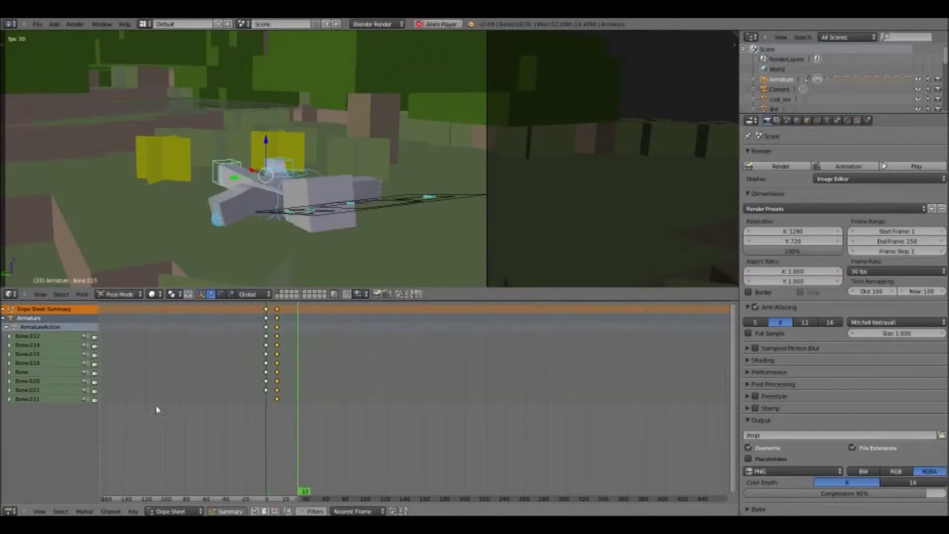
Step: Switch the Dope Sheet back to the Timeline, reduce its height and play the shortened fall
click(10, 511)
click(15, 490)
drag(420, 300, 425, 436)
click(130, 470)
key(alt+a)
Step: Scrub through the first frames of the fall and examine the character's mid-air pose from the camera view
drag(215, 467, 135, 445)
scroll(197, 276, down, 4)
scroll(209, 283, up, 3)
shift+middle_drag(213, 202, 213, 143)
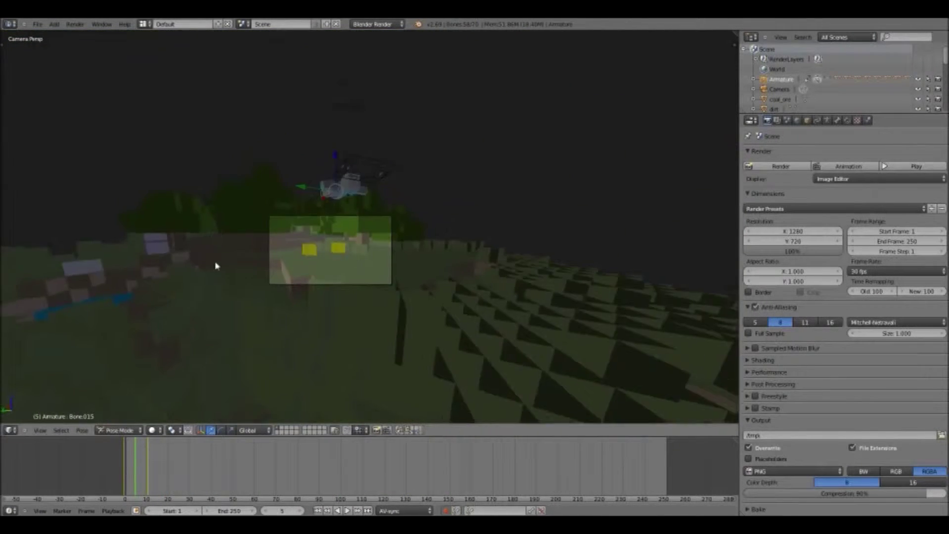
drag(135, 441, 125, 440)
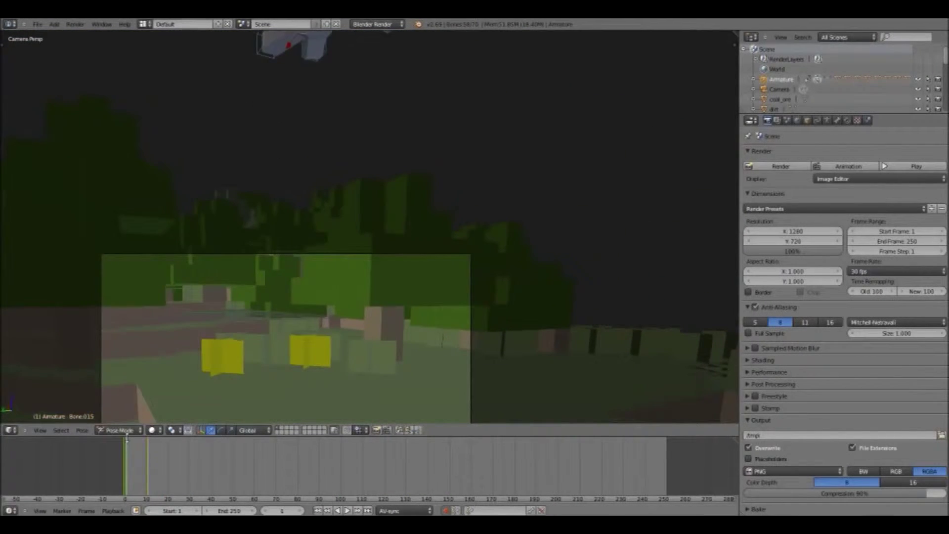
middle_drag(245, 221, 255, 267)
key(KP_0)
shift+middle_drag(392, 106, 395, 122)
Step: Move one of the character's limb controls upward at frame 5 to adjust the mid-fall pose
drag(129, 459, 135, 457)
key(g)
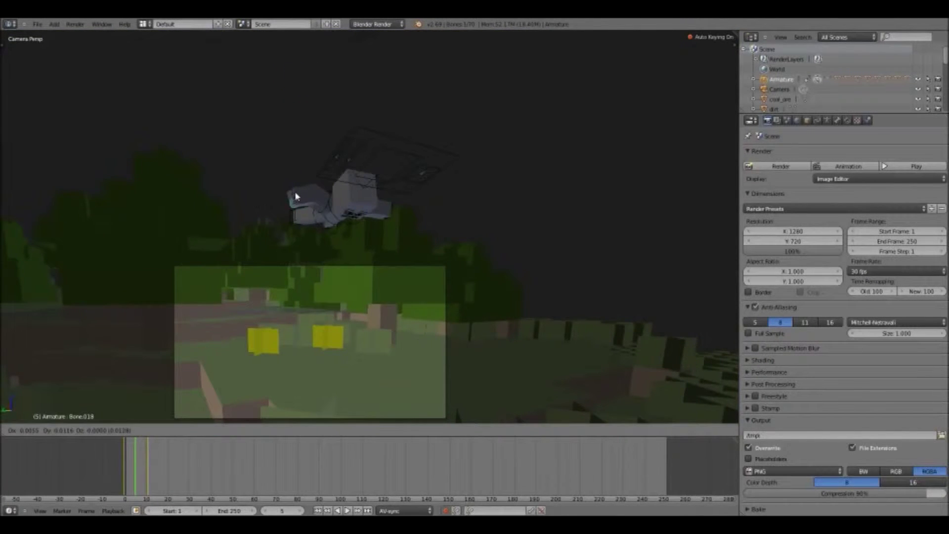
click(296, 182)
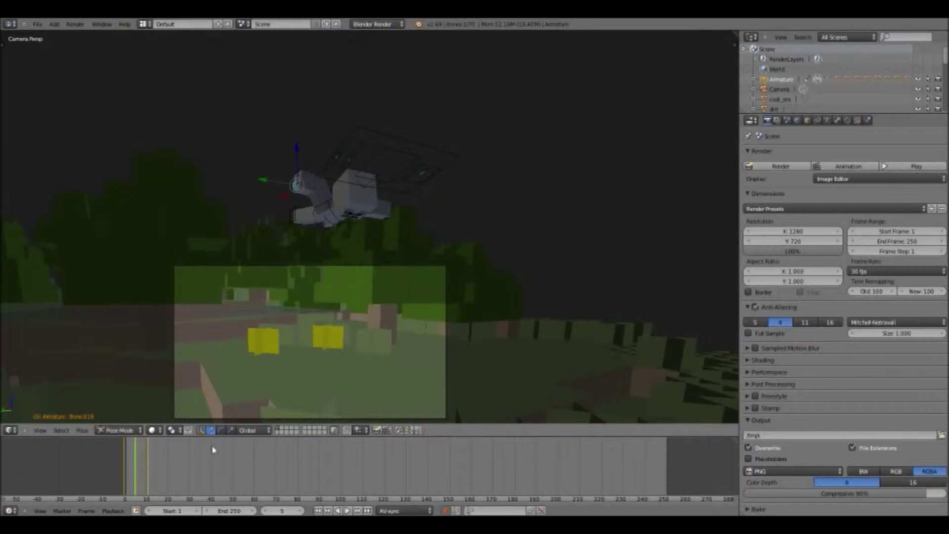
Step: Reposition the character's hand and foot controls at frame 5 to refine the mid-fall limb pose
key(g)
right_click(389, 222)
right_click(389, 221)
key(g)
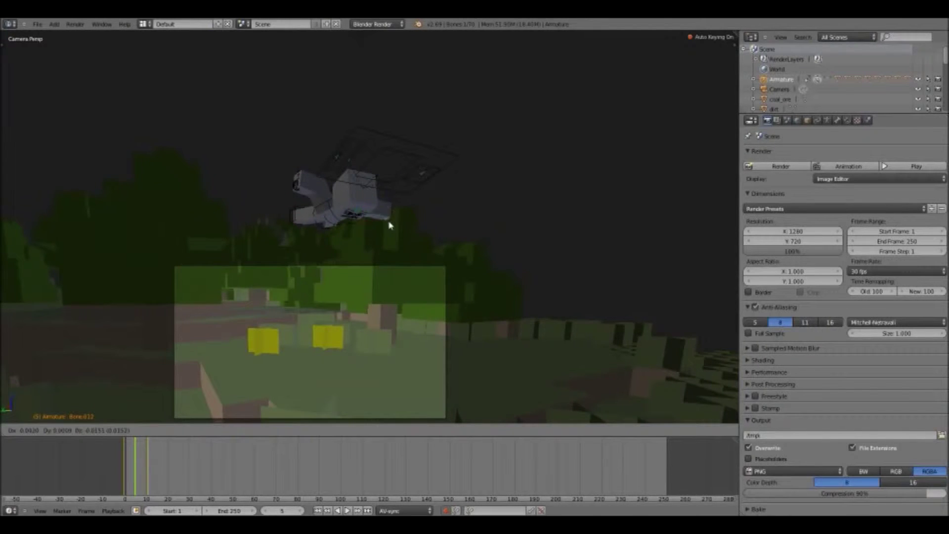
click(380, 238)
right_click(293, 211)
key(g)
click(295, 198)
right_click(324, 230)
key(g)
click(325, 237)
Step: Move the mouth controller on the face panel at frame 5 to open the character's mouth
right_drag(377, 177, 384, 179)
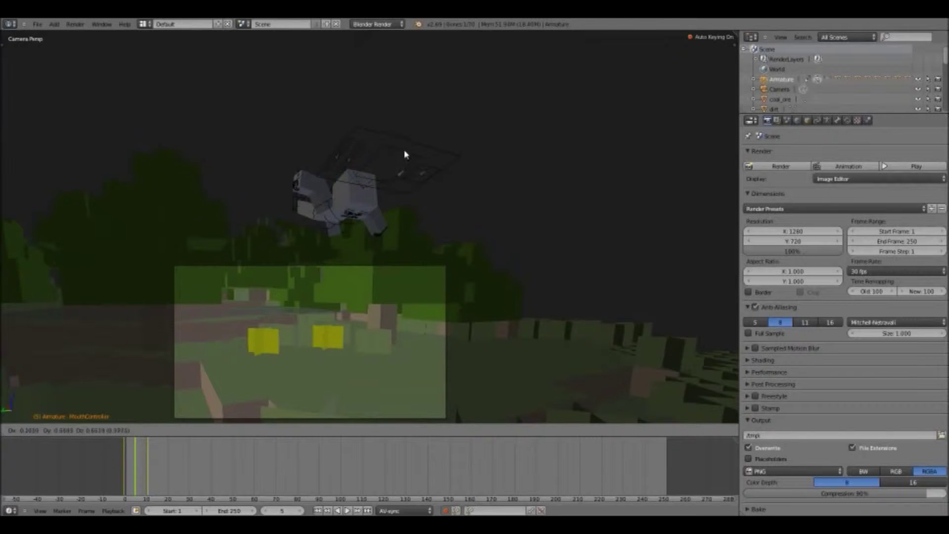
key(z)
right_drag(381, 125, 396, 105)
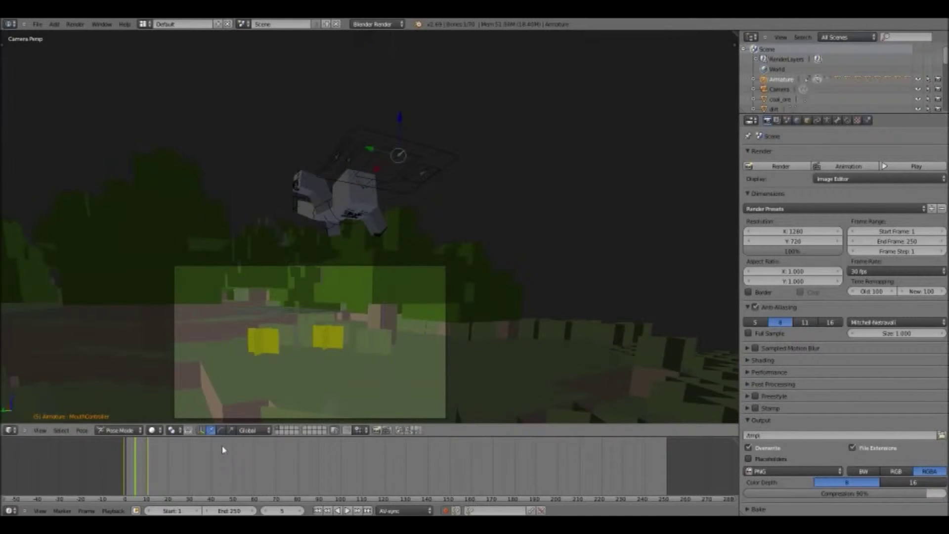
Step: Raise the hand and foot controls at frame 9 so the limbs trail above the body just before impact
key(Right)
key(Right)
key(Right)
key(Right)
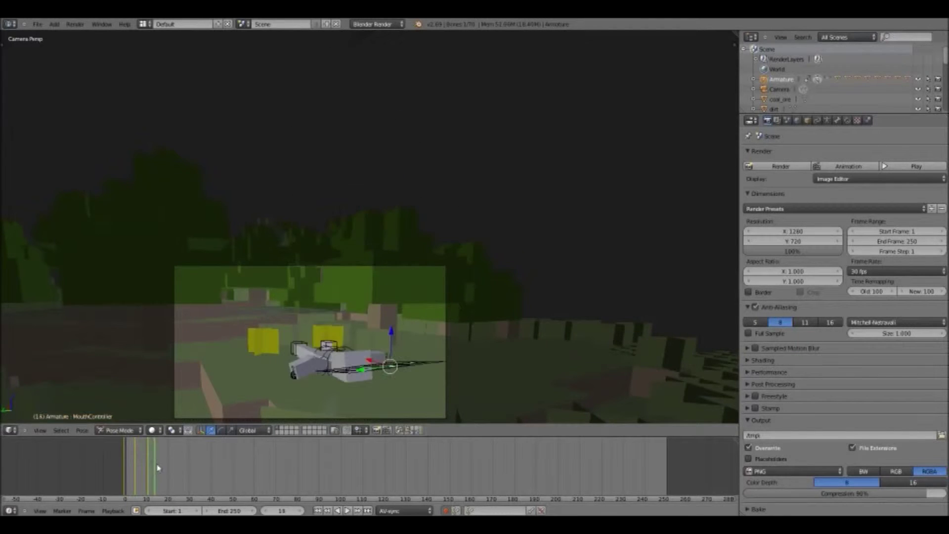
right_click(381, 348)
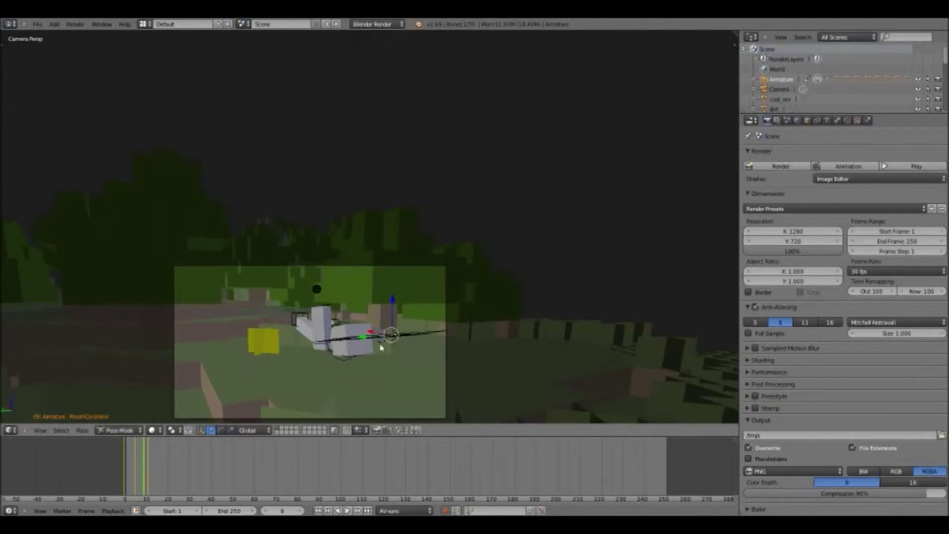
key(g)
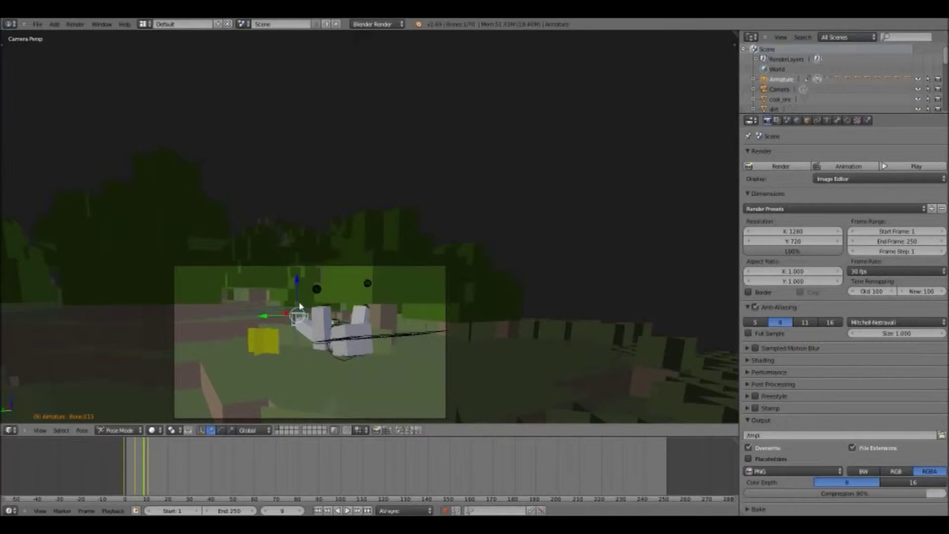
click(340, 274)
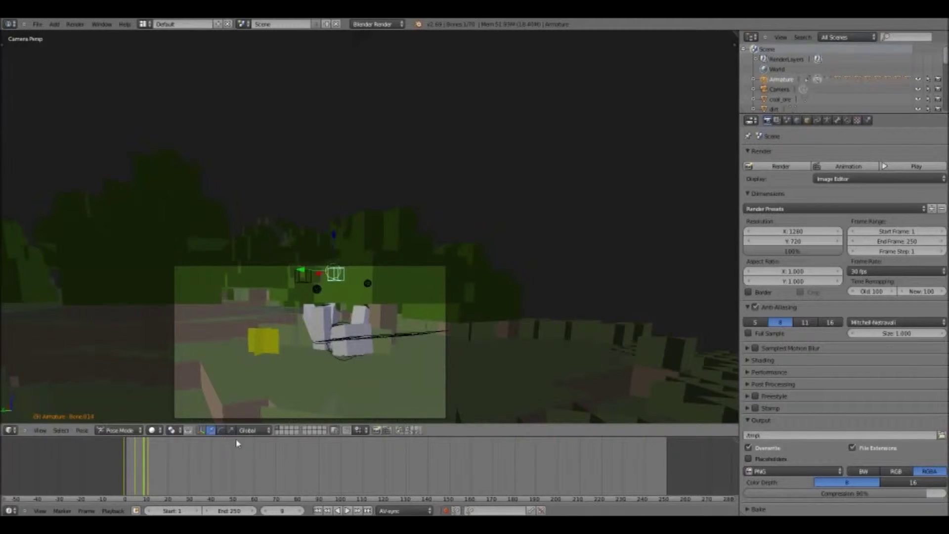
Step: Raise the character's main body control slightly at frame 13 to create a small bounce after landing
click(150, 467)
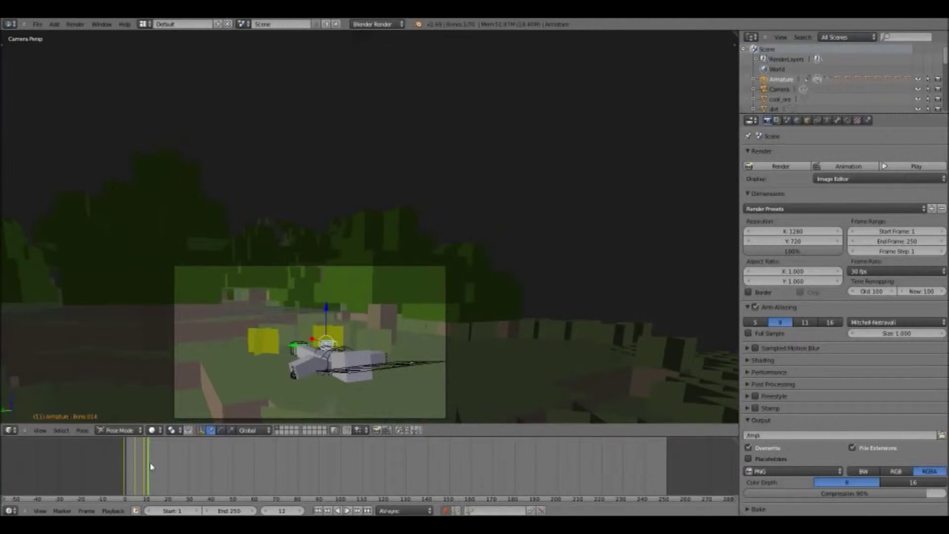
right_click(363, 371)
scroll(362, 370, up, 5)
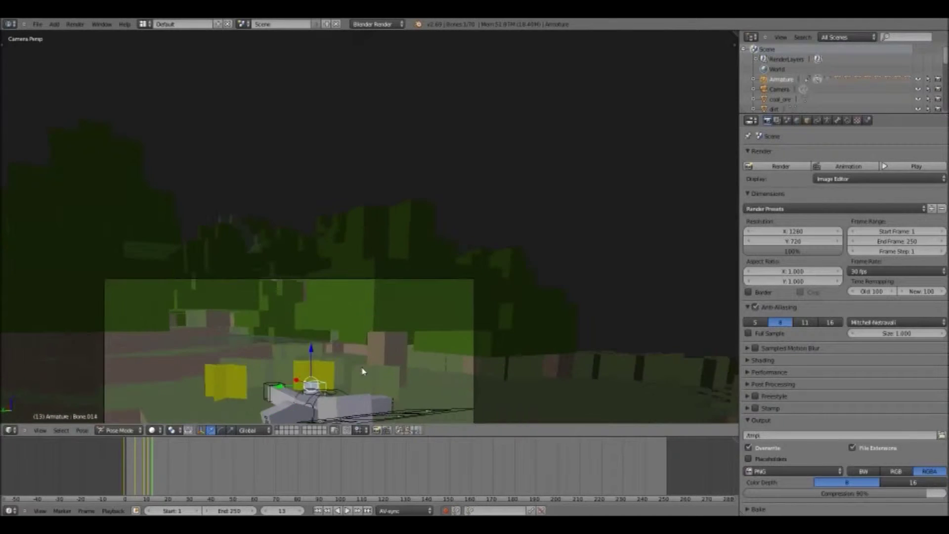
shift+middle_drag(355, 369, 428, 15)
right_click(302, 272)
drag(295, 236, 295, 235)
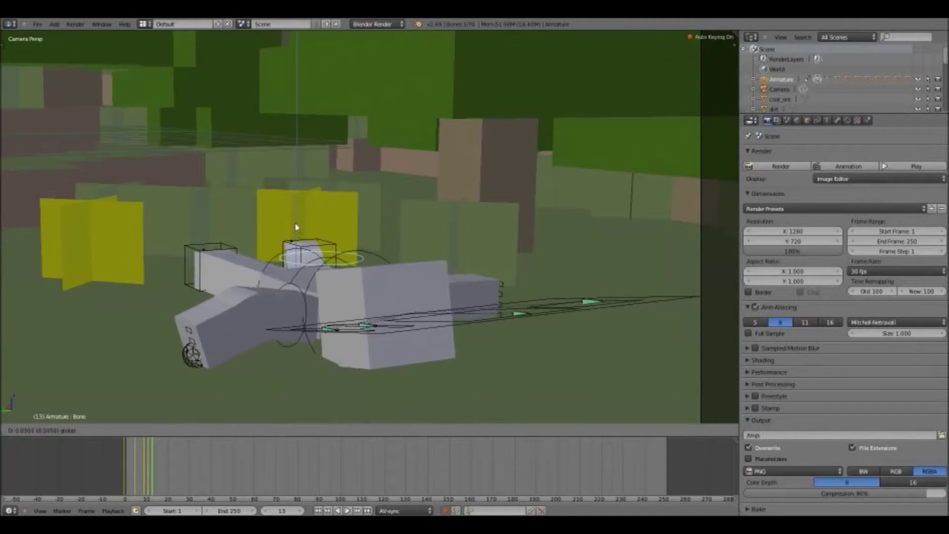
click(377, 250)
Step: Rotate the character's head control at frame 13 so the head reacts to the impact
right_click(377, 249)
key(r)
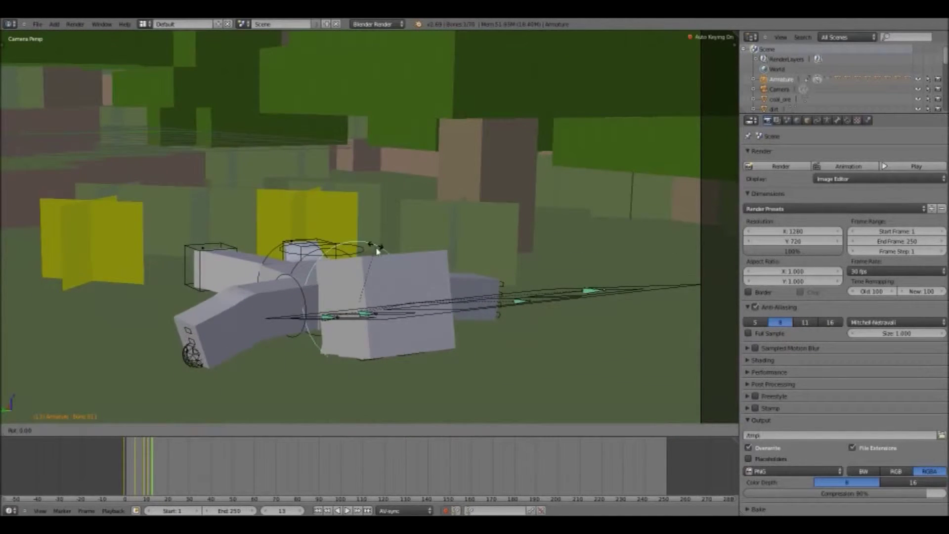
key(y)
click(382, 269)
Step: Lower the body control slightly and rotate the head control at frame 15 to settle the bounce
drag(153, 450, 157, 456)
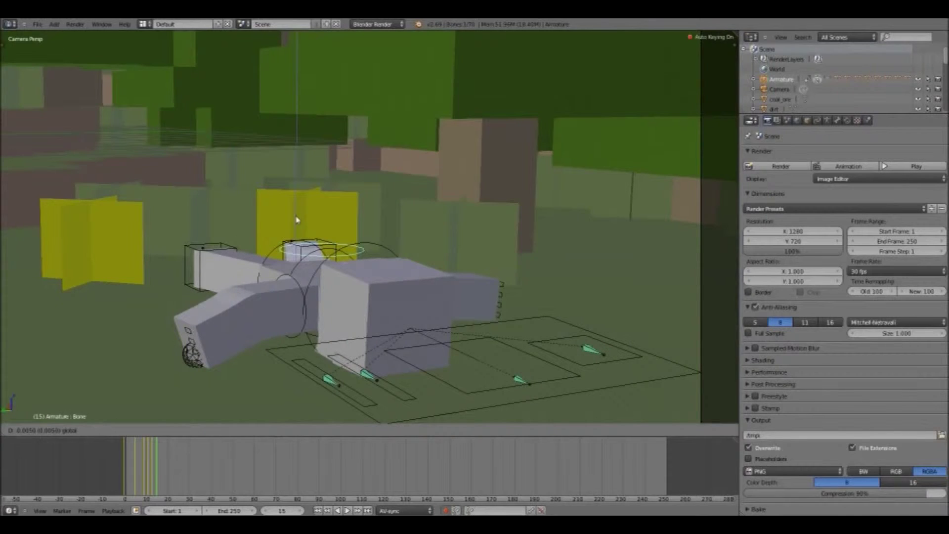
right_click(299, 249)
key(r)
right_click(318, 280)
right_click(319, 278)
key(r)
key(y)
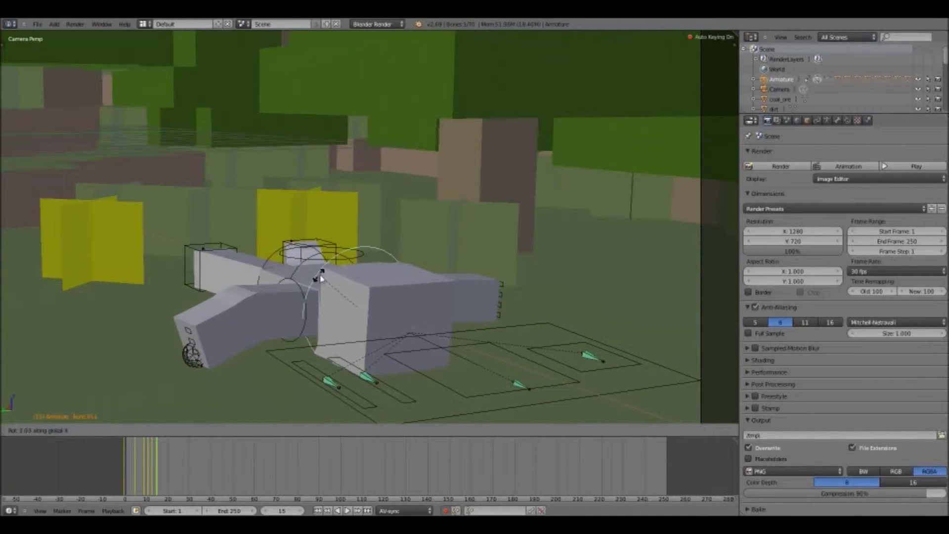
click(314, 278)
Step: Play the fall from the start in camera view and render frame 50 to check the landed pose
click(347, 511)
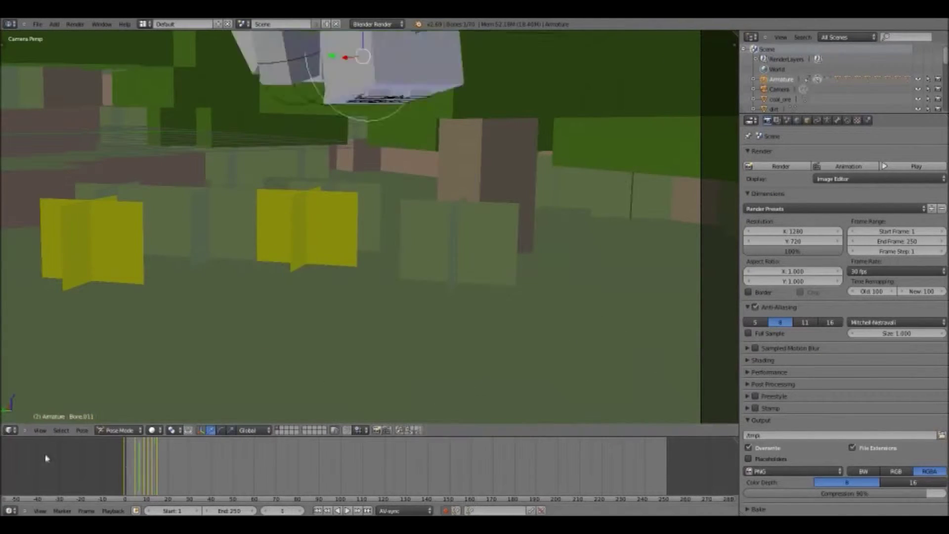
click(125, 459)
scroll(277, 231, down, 6)
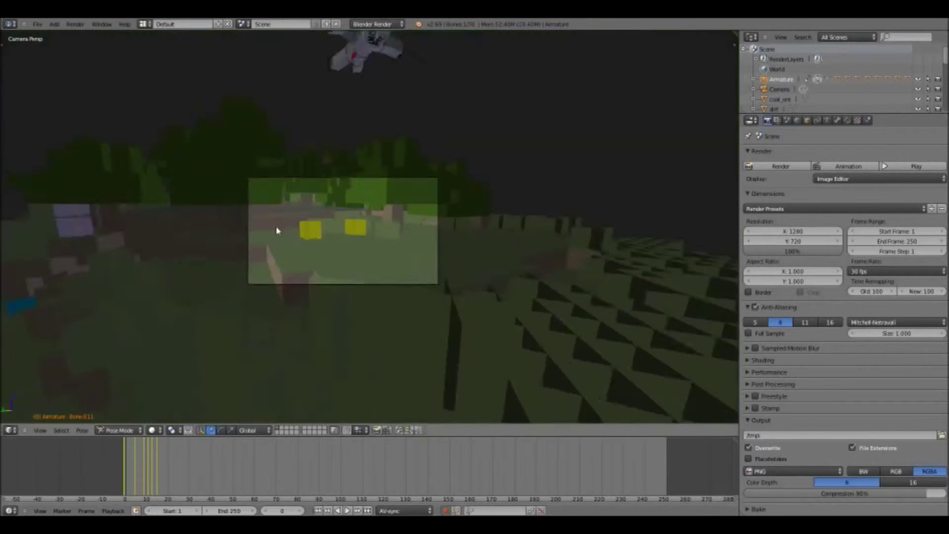
scroll(277, 231, up, 3)
click(347, 511)
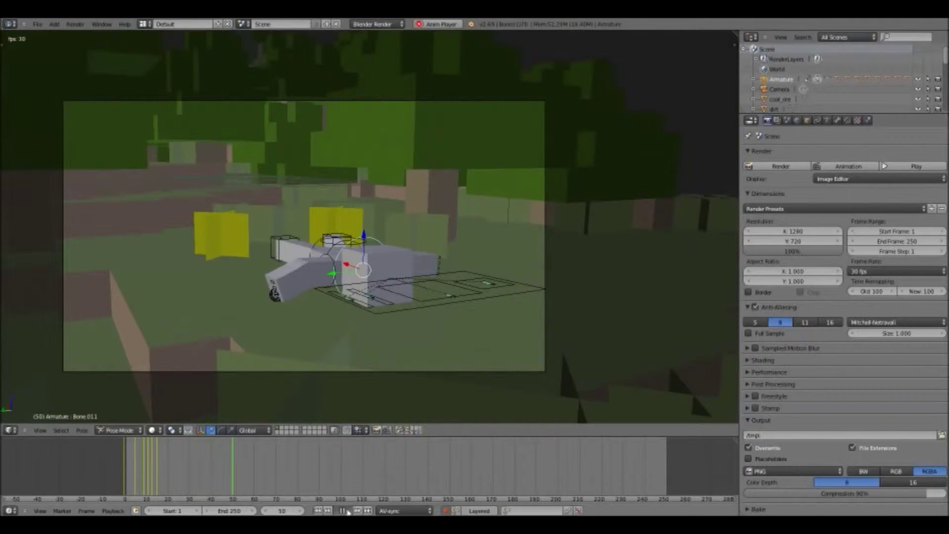
key(F12)
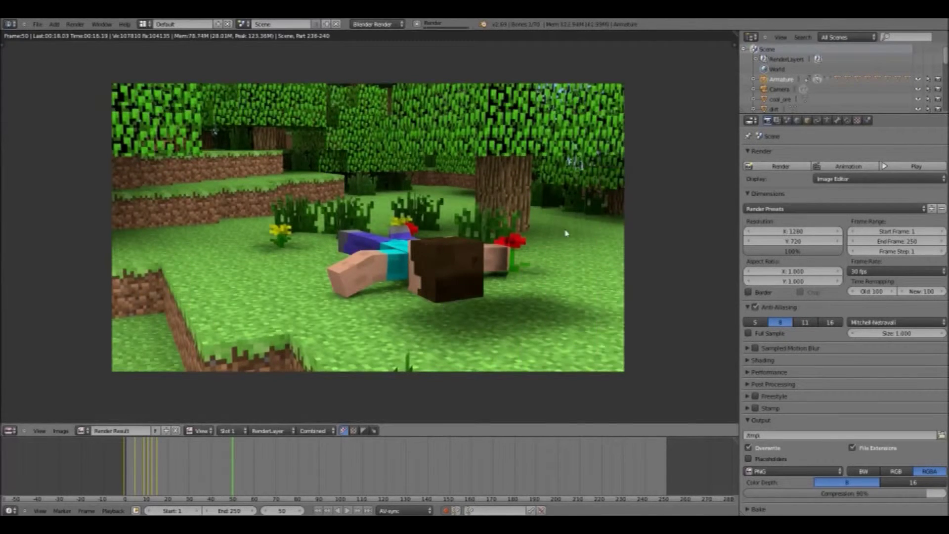
key(Escape)
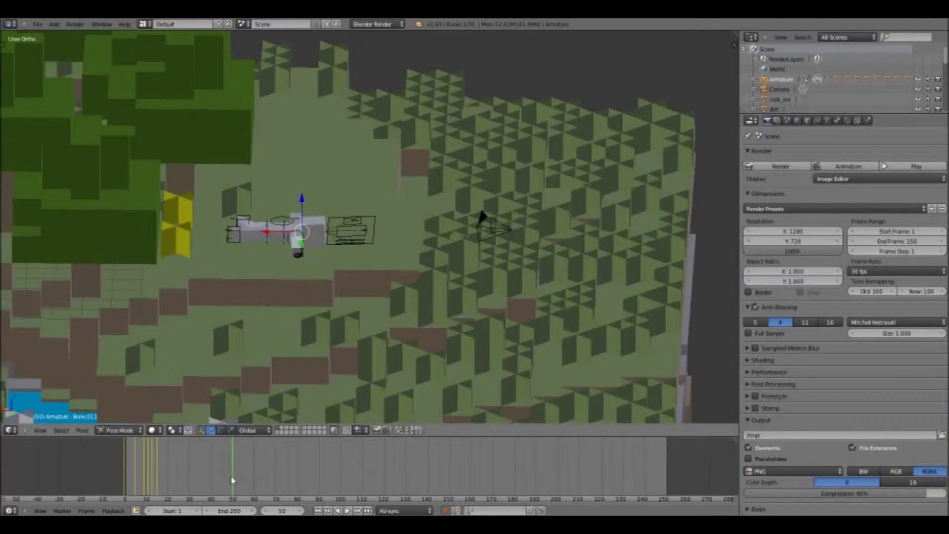
Step: Return to the start in camera view and replay the fall to check how the character lands
key(shift+Left)
key(KP_0)
click(349, 512)
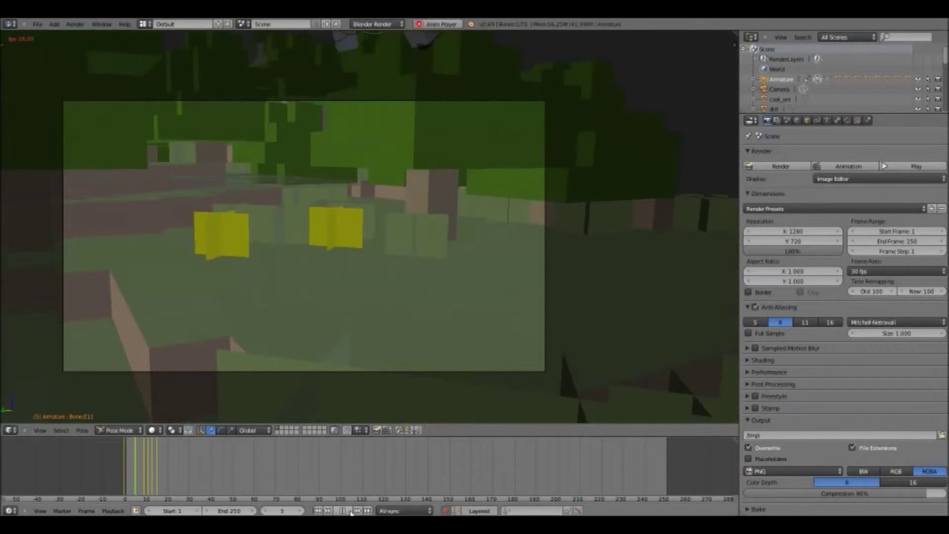
click(349, 512)
Step: Select all bones and adjust the whole character's height at frames 11, 13 and 15 so it meets the ground
click(181, 465)
key(Down)
key(a)
key(a)
drag(325, 217, 325, 223)
drag(154, 480, 149, 477)
drag(324, 216, 325, 222)
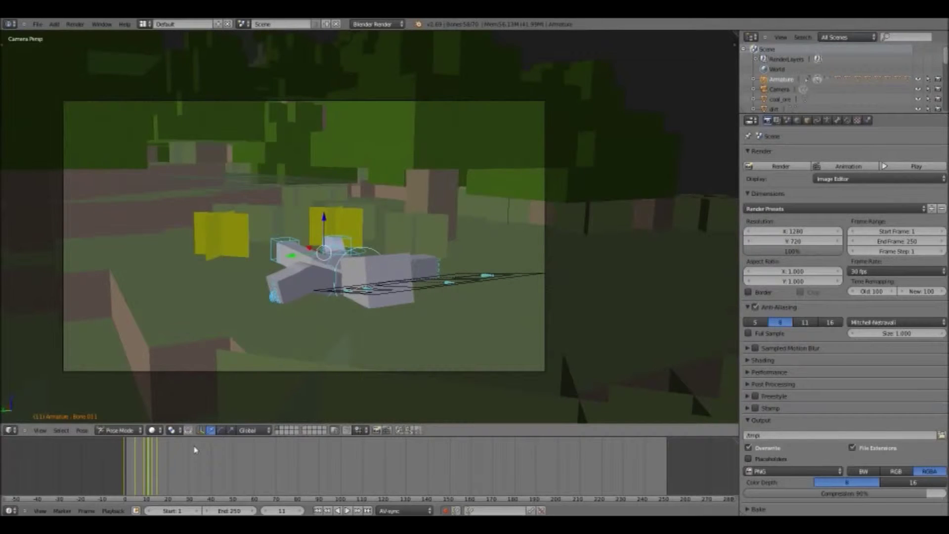
drag(149, 459, 157, 457)
drag(324, 223, 324, 225)
drag(155, 448, 153, 448)
drag(324, 223, 324, 219)
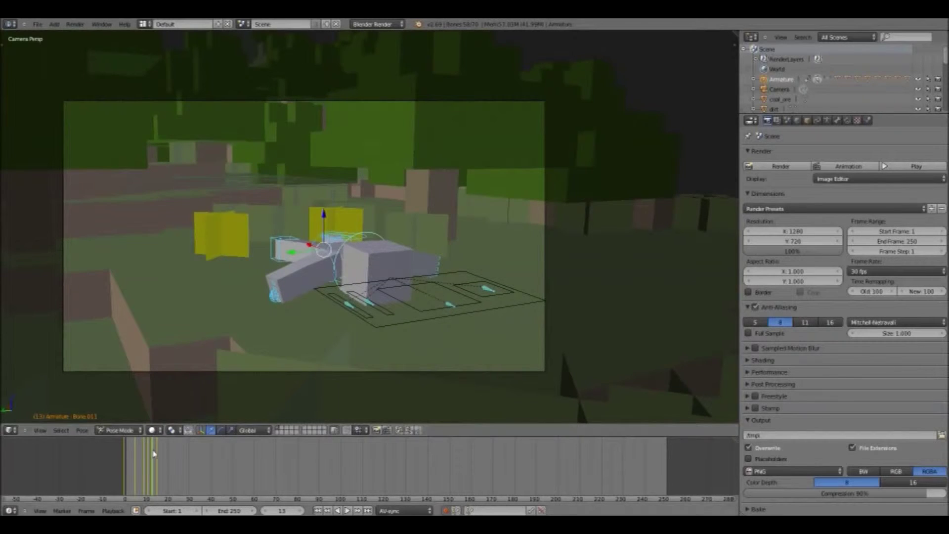
Step: Replay the corrected landing from the start of the timeline in camera view
click(105, 447)
click(346, 511)
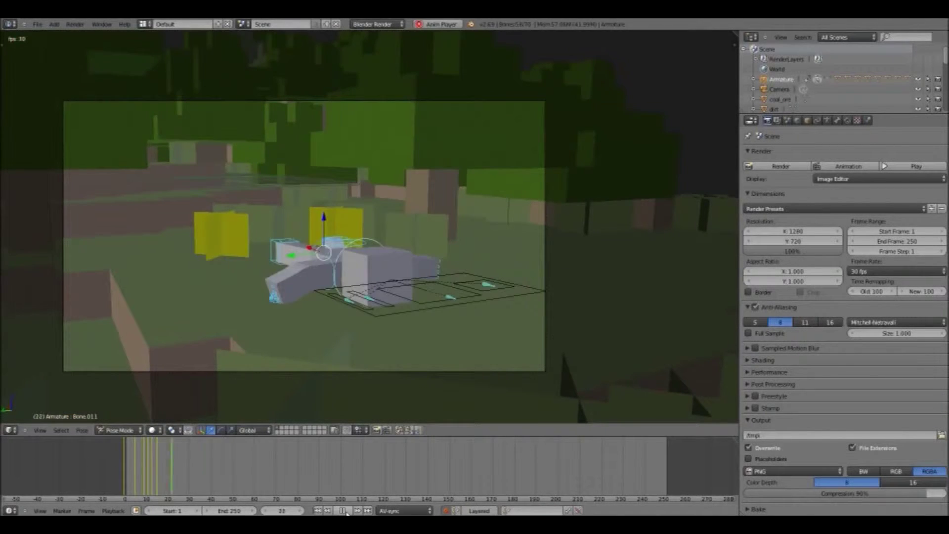
key(Escape)
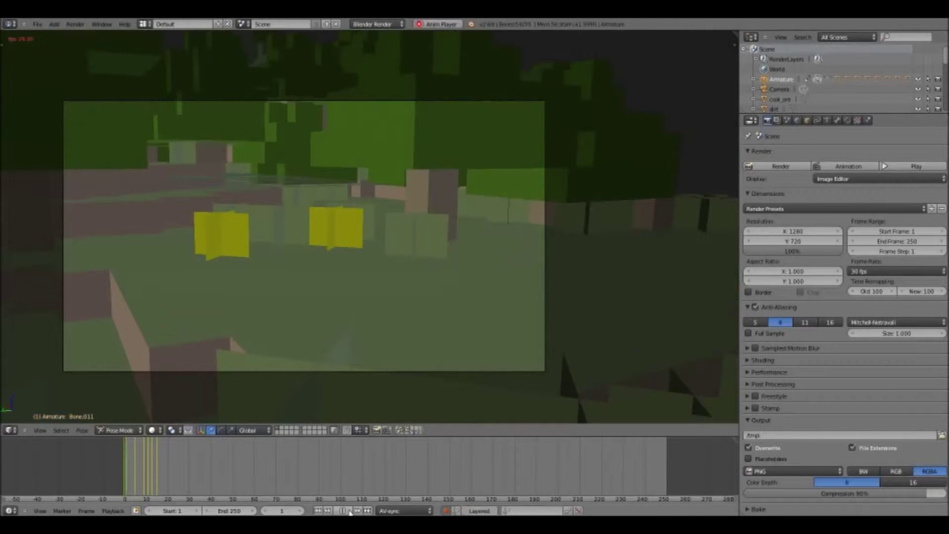
click(349, 512)
Step: Move to frame 20 outside the camera view and save the project under a new file name beginning "Steves time journey pt"
key(KP_0)
scroll(339, 194, down, 4)
click(166, 464)
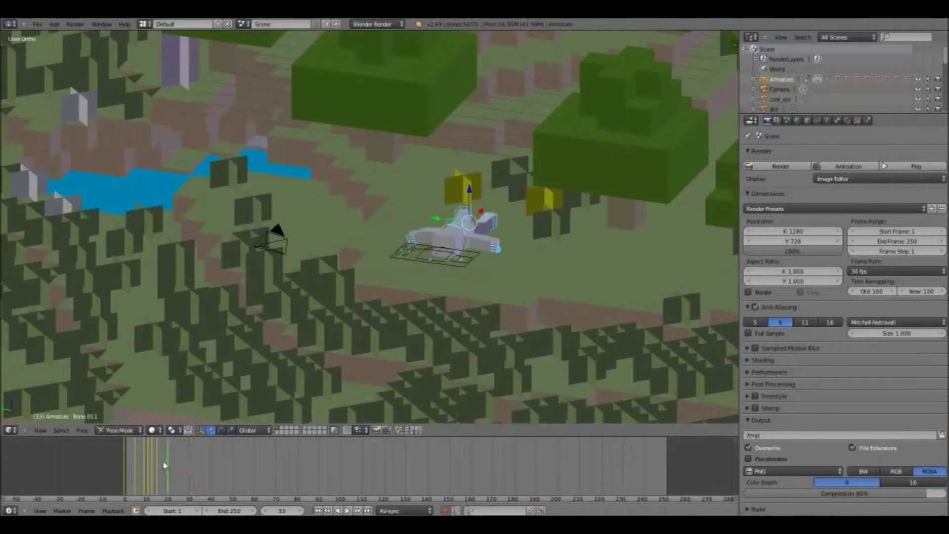
scroll(297, 247, up, 5)
click(37, 24)
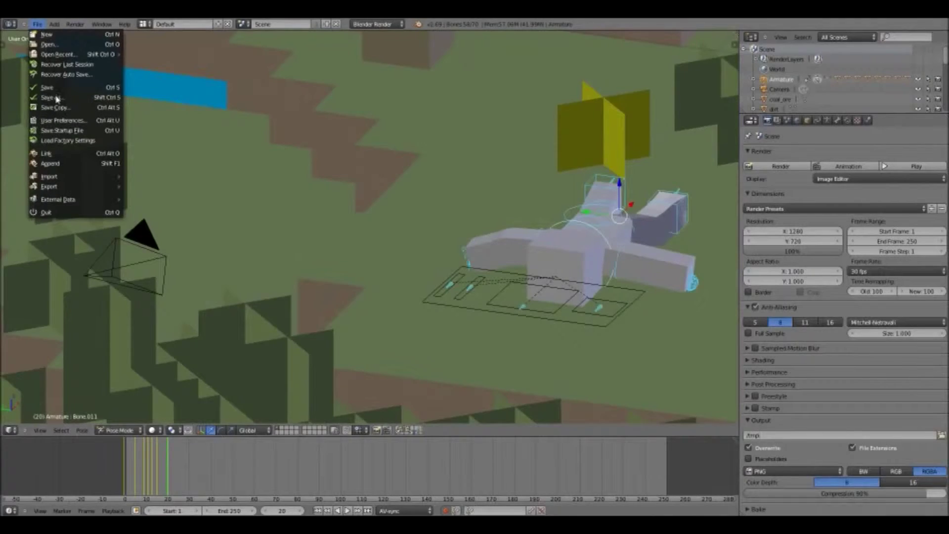
click(58, 100)
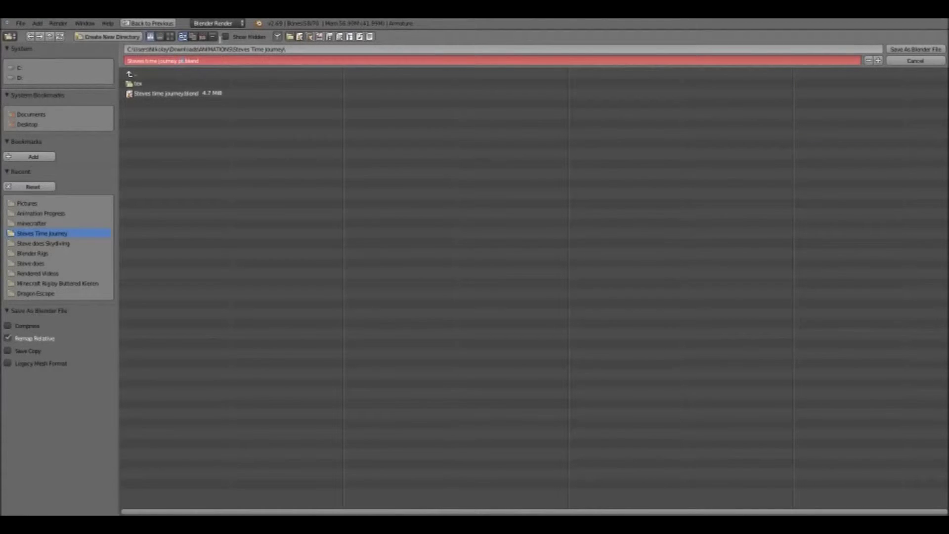
click(928, 51)
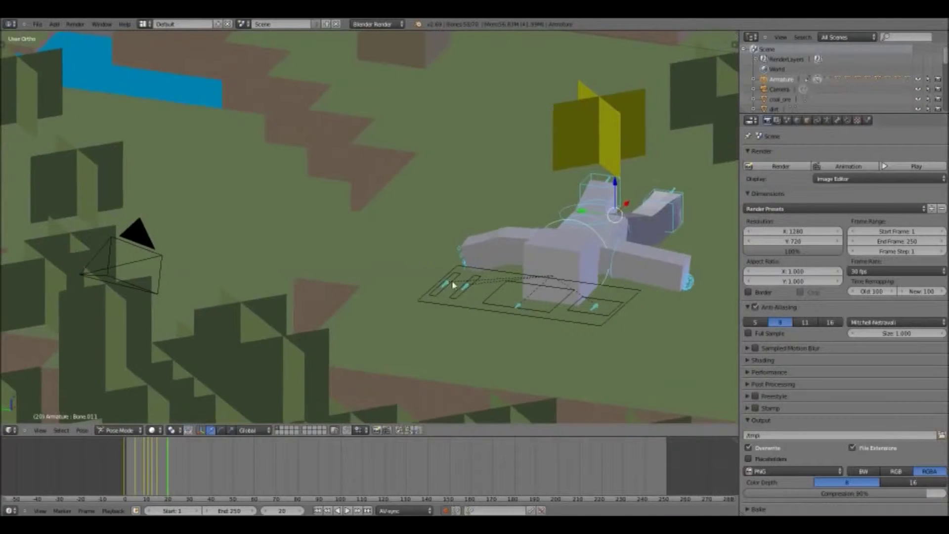
Step: Move the character's left hand control in toward the head at frame 20 so the arm bends for pushing up
shift+middle_drag(673, 283, 497, 269)
scroll(498, 273, up, 4)
right_click(663, 310)
key(g)
right_click(582, 324)
middle_drag(582, 324, 526, 300)
shift+middle_drag(526, 300, 433, 230)
middle_drag(540, 323, 639, 324)
drag(420, 232, 374, 239)
key(g)
click(371, 262)
scroll(108, 277, down, 2)
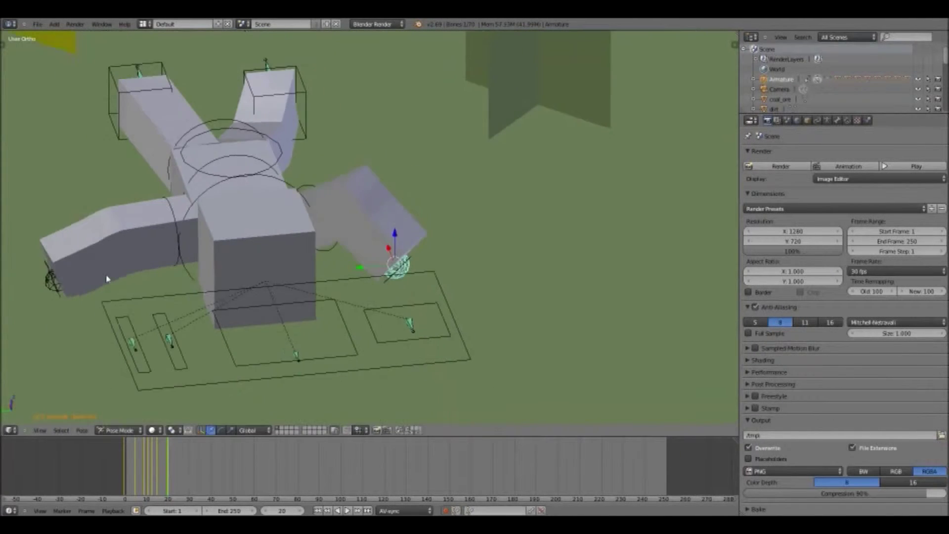
Step: Move the right hand control inward along Y at frame 20 to match the other bent arm
right_click(91, 280)
key(g)
key(y)
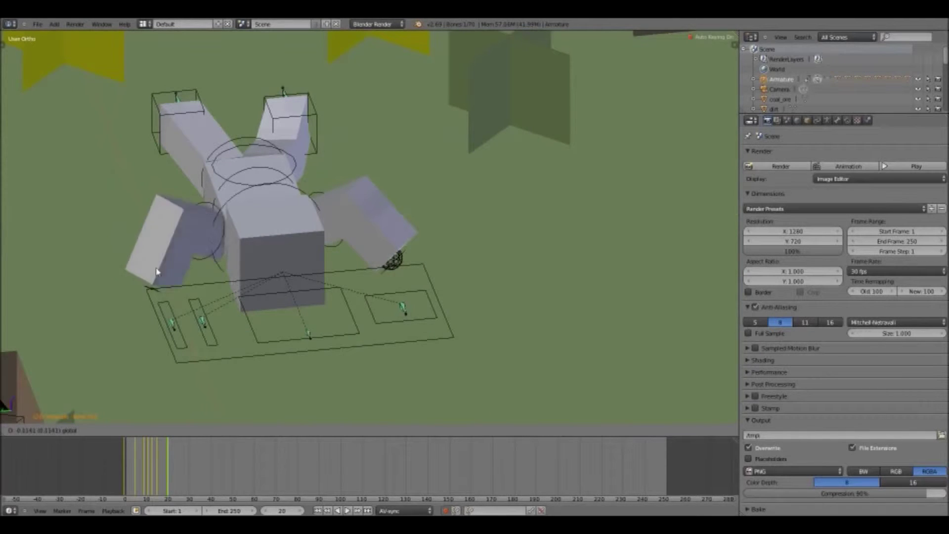
click(187, 296)
Step: Rotate the upper-body and head controls around their local X axes at frame 20 so the character looks up
middle_drag(313, 243, 276, 240)
right_click(305, 190)
key(r)
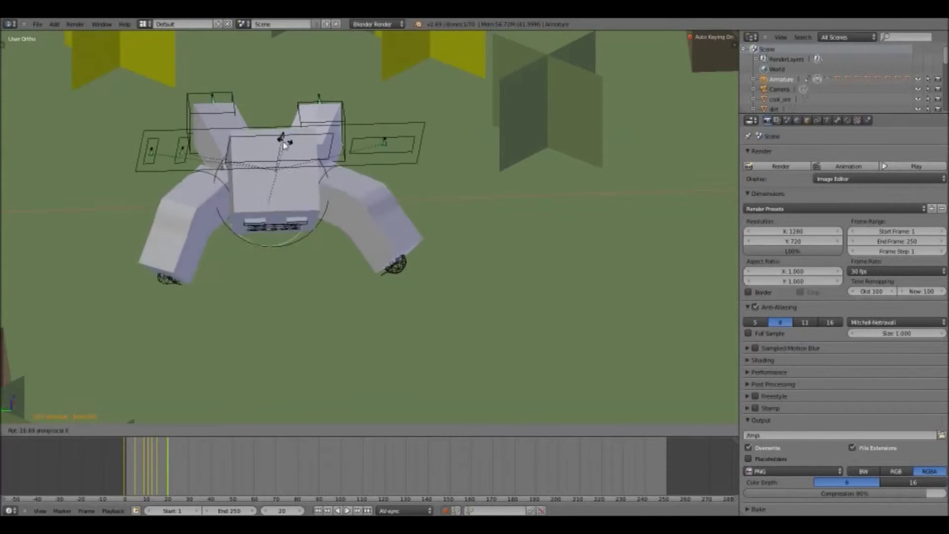
click(324, 173)
key(r)
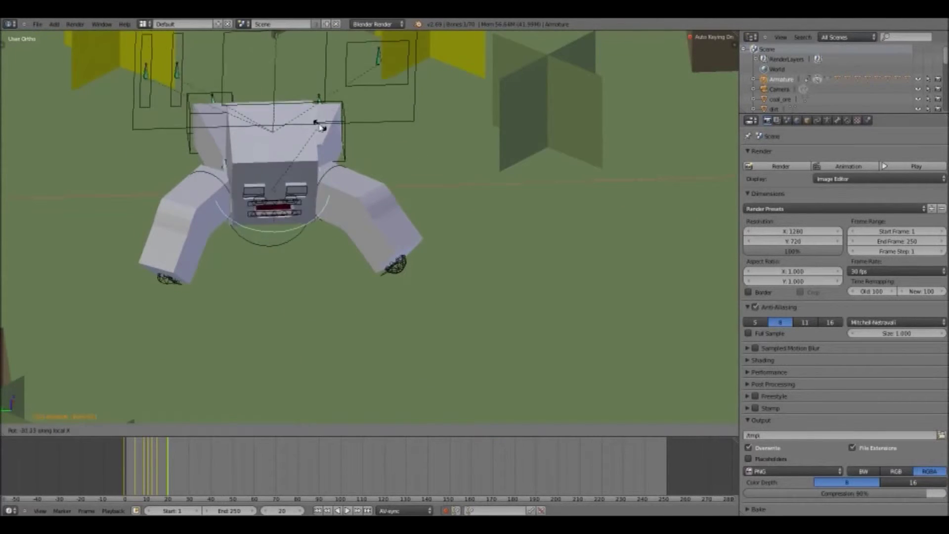
click(340, 150)
Step: Lower the mouth controller to close the mouth and adjust the narrow slider controls on the face panel at frame 20
shift+middle_drag(340, 151, 369, 281)
right_click(299, 132)
key(g)
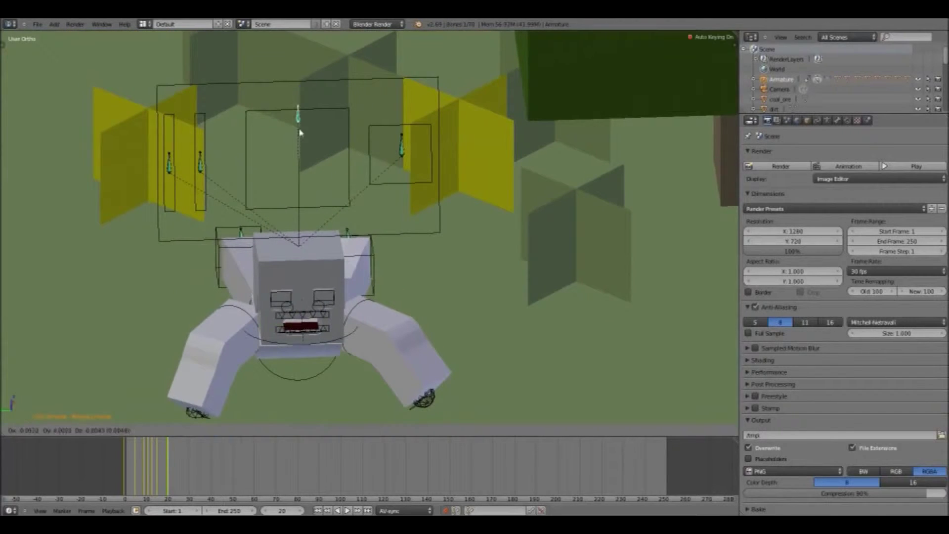
right_click(302, 205)
right_click(199, 170)
key(g)
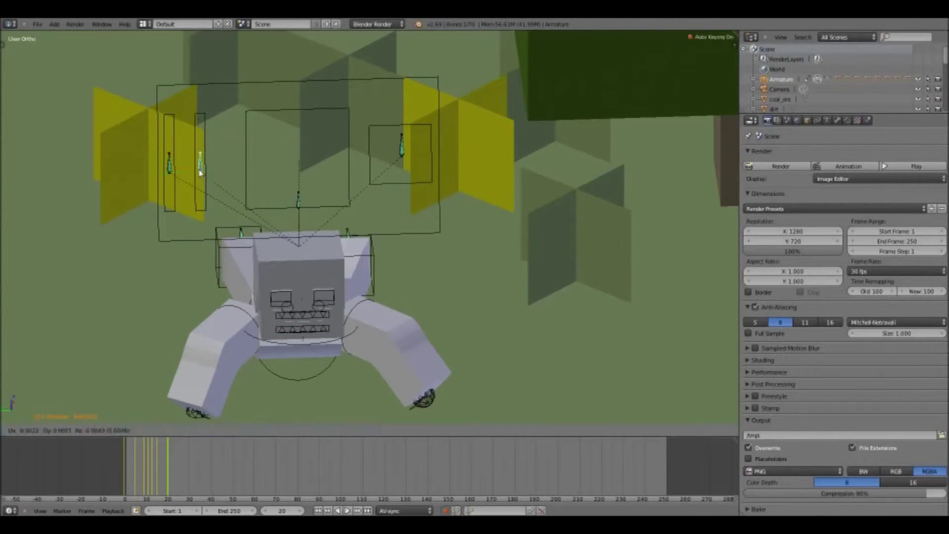
Step: Render frame 20 to check the character's raised head, bent arms and facial expression
key(F12)
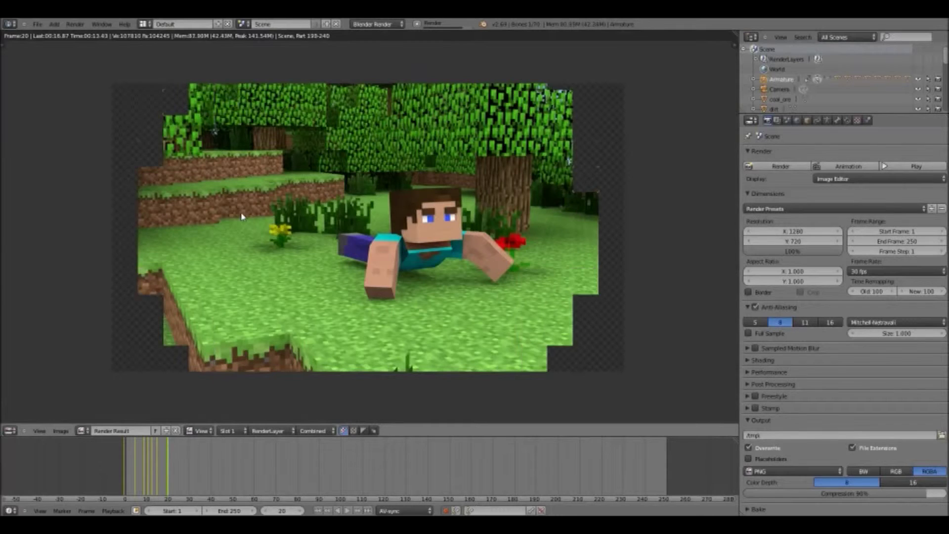
key(Escape)
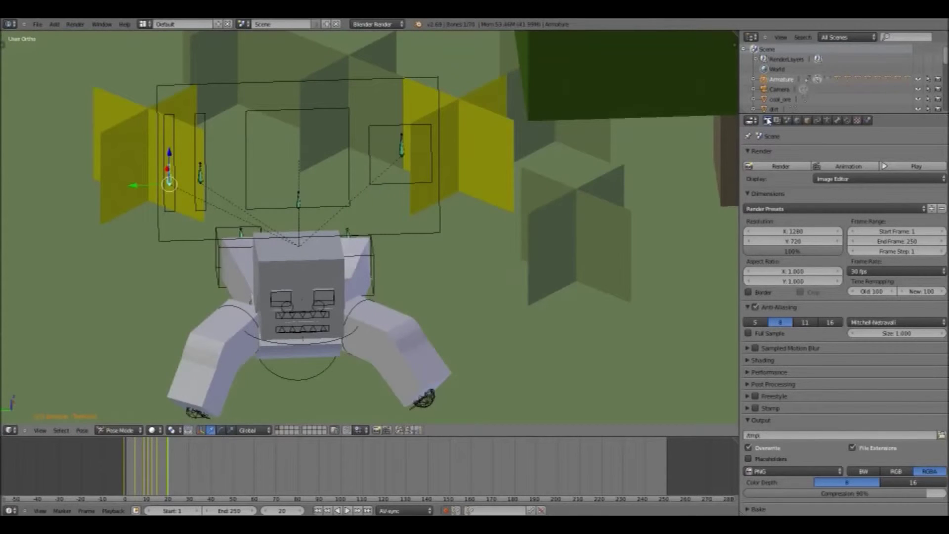
Step: Set the world's environment lighting energy to 1.0
click(797, 120)
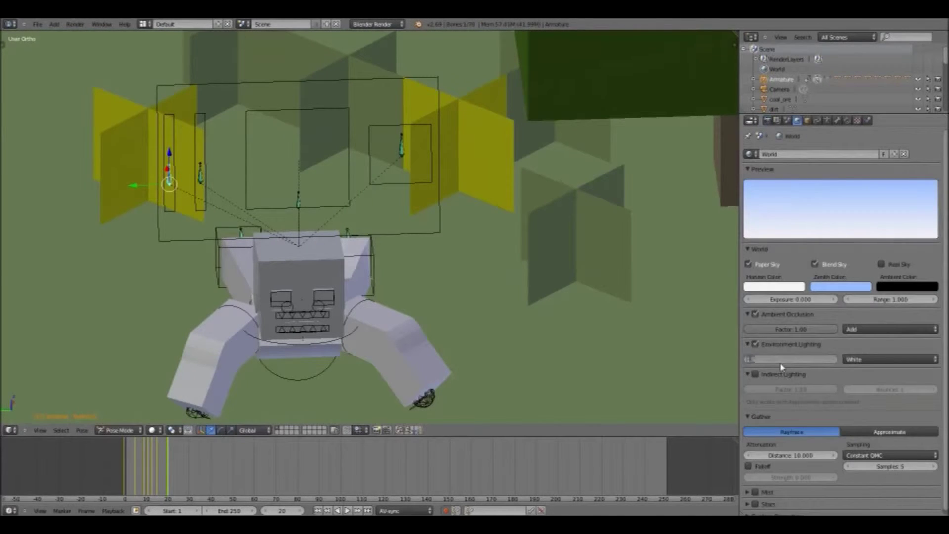
key(Return)
Step: Switch the timeline area to the Dope Sheet, move the frame 20 keyframes to frame 29 and play the animation
drag(168, 467, 10, 468)
click(348, 511)
click(346, 510)
click(9, 510)
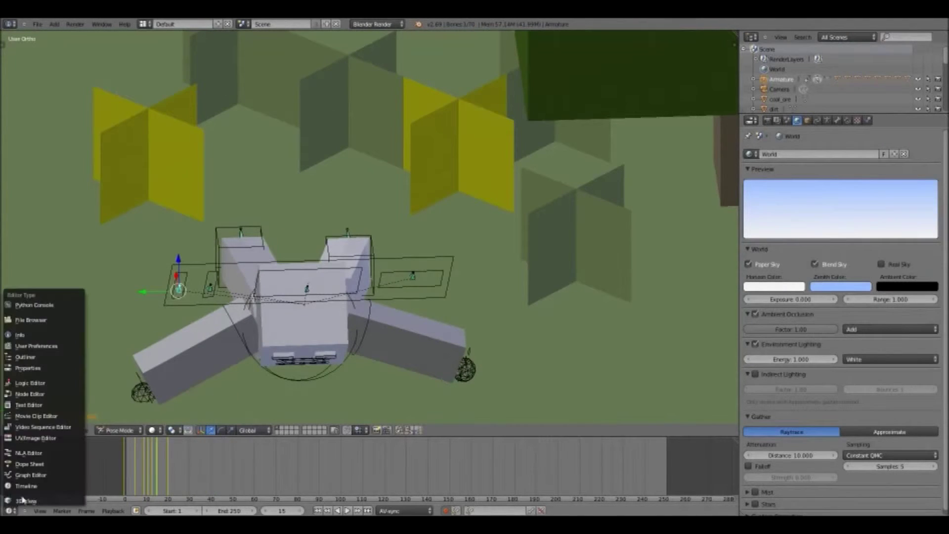
click(29, 464)
click(248, 475)
drag(221, 487, 204, 493)
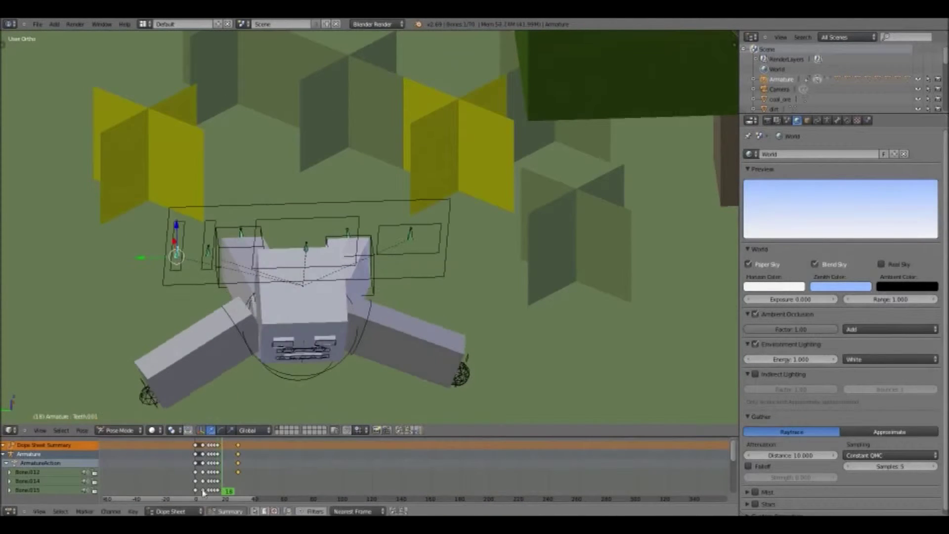
key(alt+a)
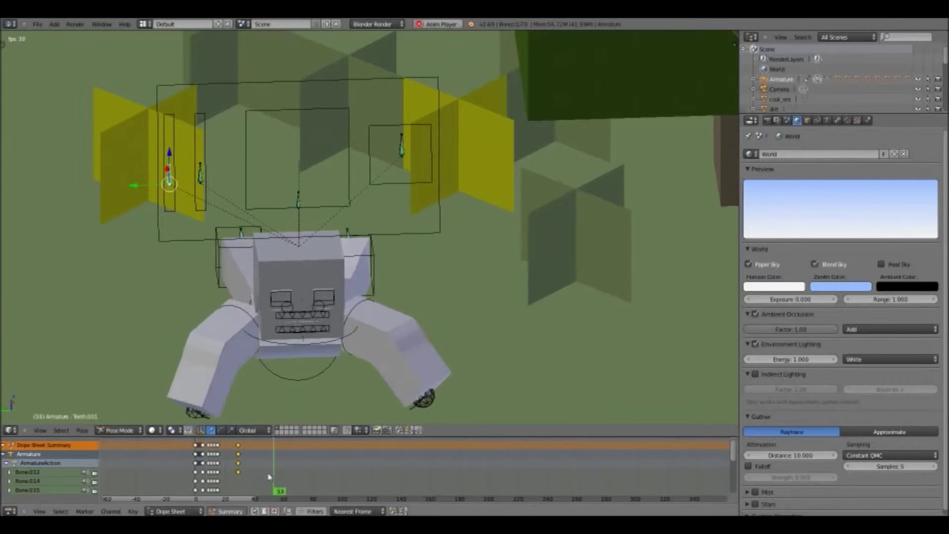
Step: Go to frame 33 and move the character's right hand control slightly to start a new arm pose
drag(251, 471, 243, 470)
middle_drag(260, 410, 397, 205)
right_click(363, 341)
key(g)
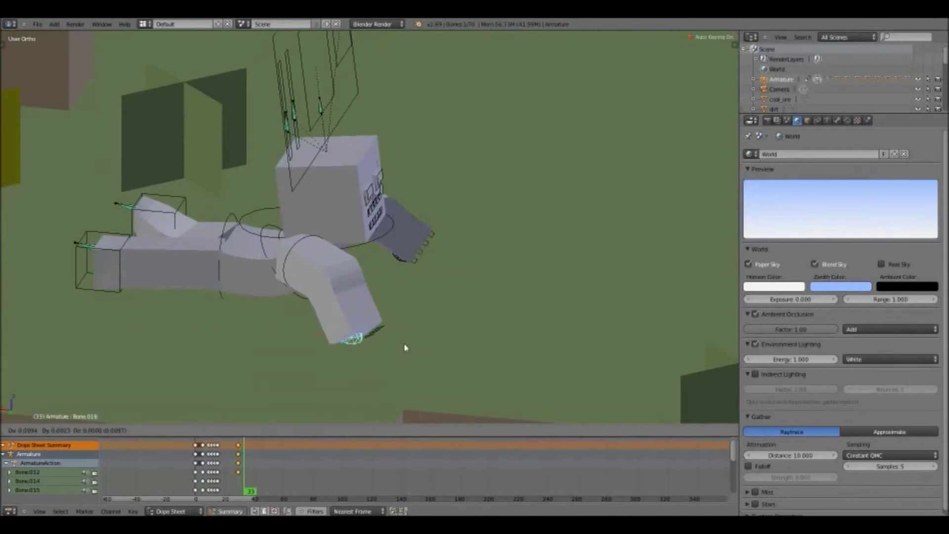
click(354, 345)
Step: Try to move and rotate the character's right shoulder control at frame 33
middle_drag(354, 345, 217, 301)
right_click(282, 251)
right_click(279, 249)
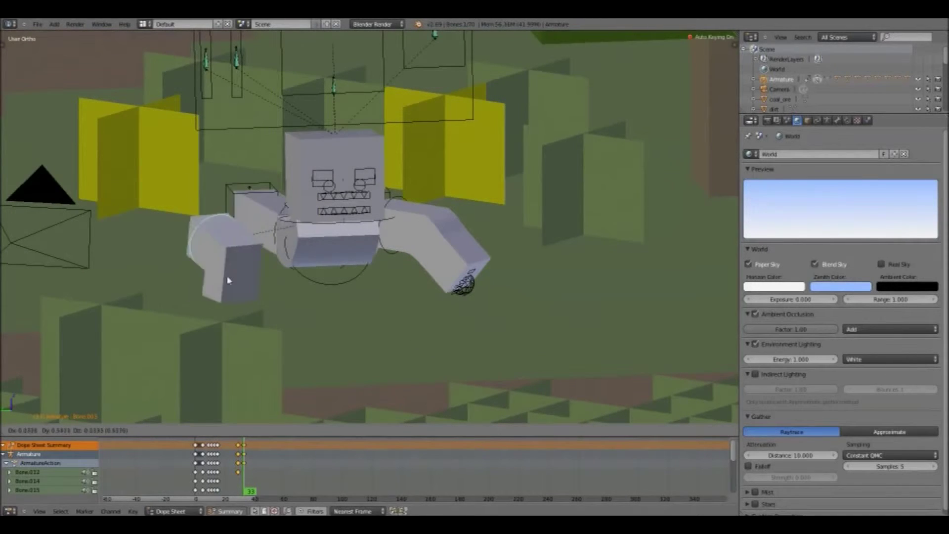
right_click(231, 271)
scroll(250, 273, up, 3)
shift+middle_drag(254, 273, 348, 307)
right_click(210, 298)
right_click(238, 297)
right_click(247, 265)
key(z)
right_click(260, 274)
right_click(315, 272)
right_click(298, 310)
key(z)
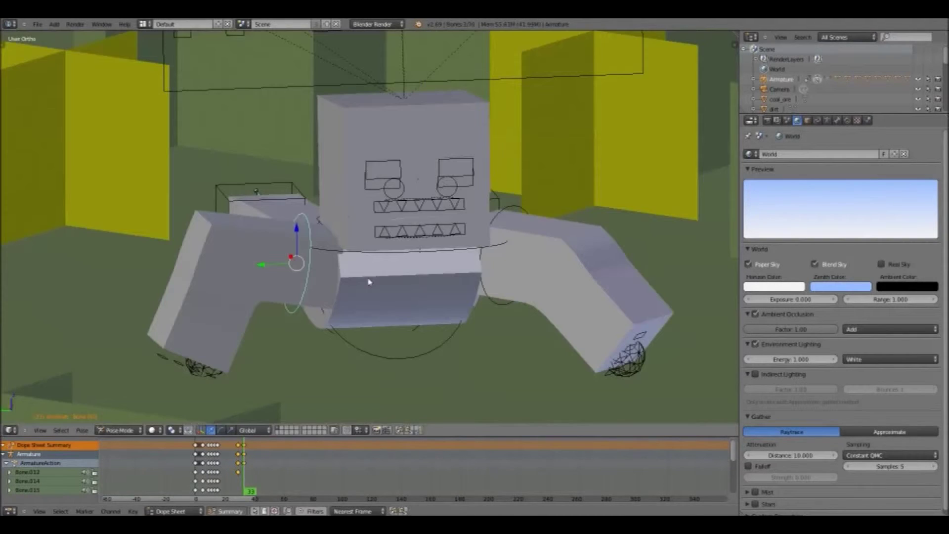
key(r)
Step: Move the right hand control at frame 33 so the forearm comes in under the shoulder
right_click(220, 368)
right_click(215, 372)
key(g)
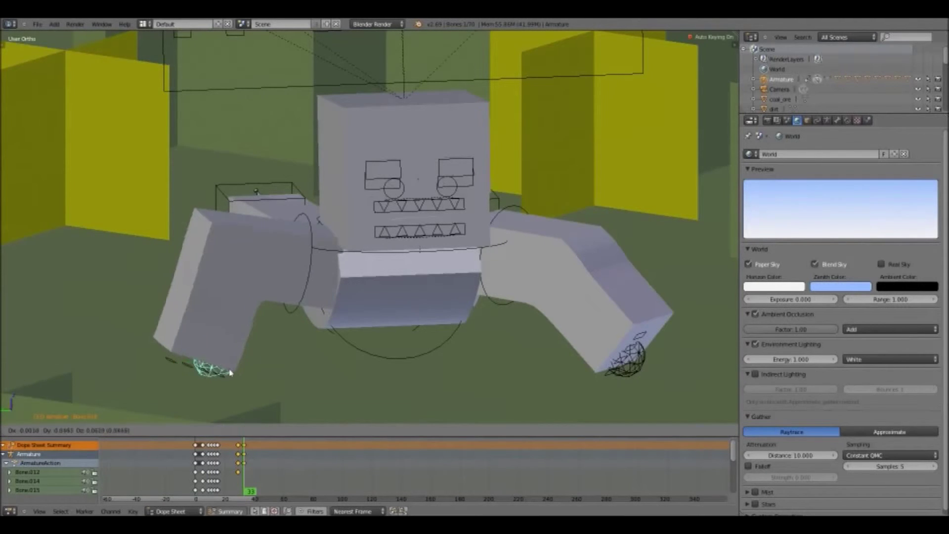
click(295, 364)
middle_drag(360, 360, 432, 366)
key(g)
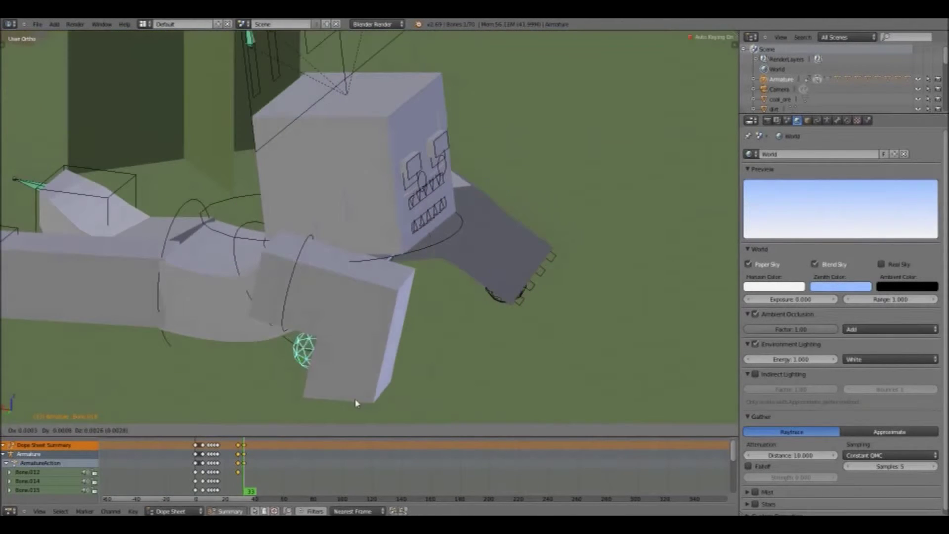
click(396, 429)
Step: Move the left hand control inward at frame 33 so the left forearm points down beneath its shoulder
right_click(489, 302)
middle_drag(486, 312, 408, 323)
drag(586, 354, 533, 360)
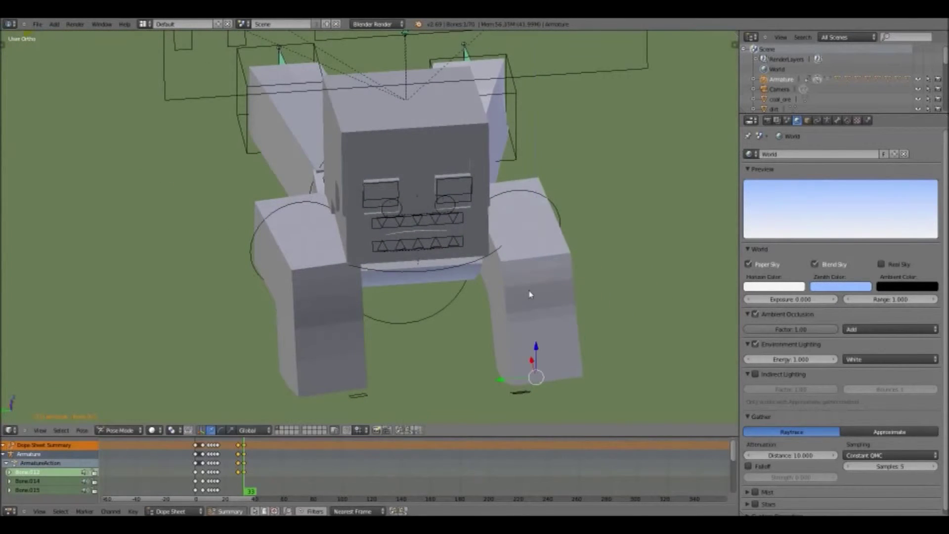
middle_drag(529, 294, 464, 315)
key(g)
drag(465, 315, 357, 311)
scroll(488, 246, down, 3)
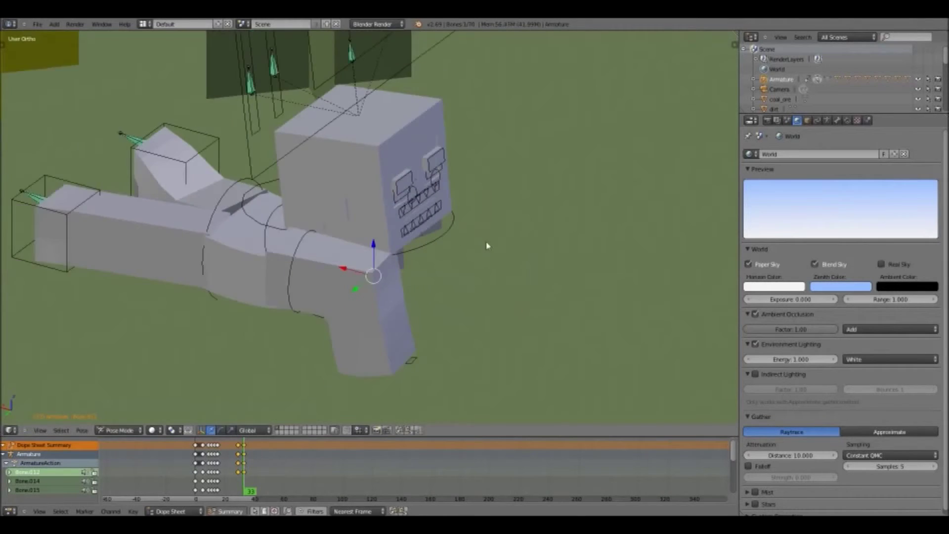
Step: Fine-tune both hand controls along the global axes at frame 33 so the two arms match
middle_drag(488, 246, 440, 249)
drag(425, 263, 419, 258)
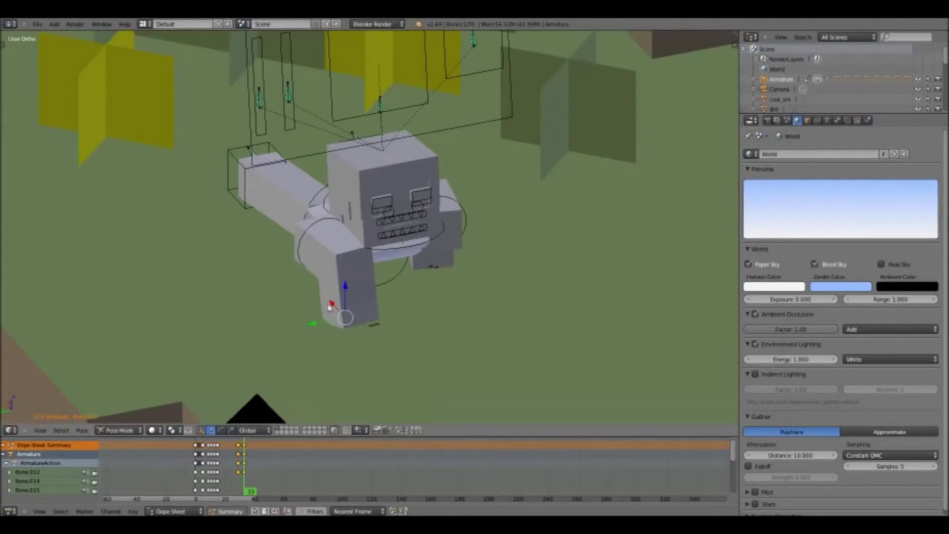
drag(326, 307, 300, 268)
middle_drag(326, 291, 308, 222)
drag(319, 311, 307, 313)
right_click(437, 312)
drag(435, 313, 443, 312)
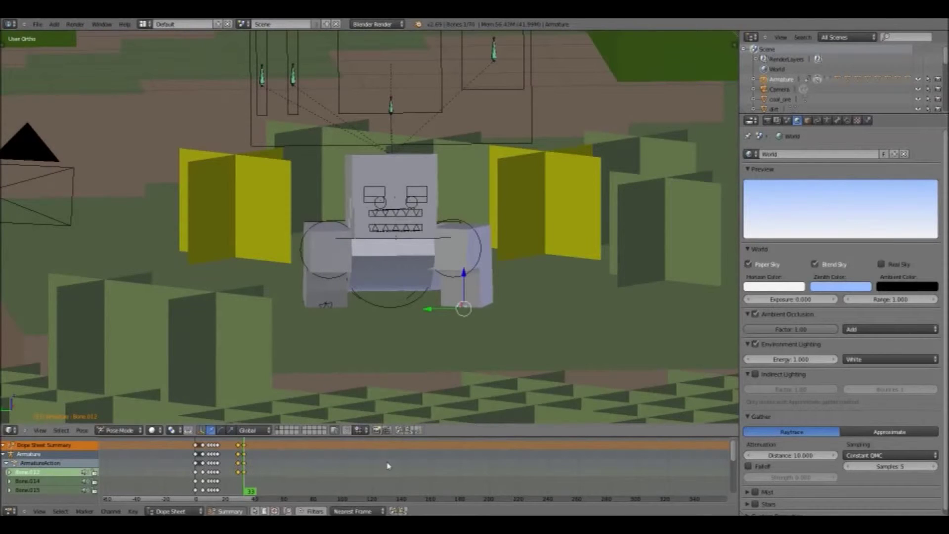
Step: Compare the arm pose with the frame 29 keyframe and undo all arm changes made at frame 33
drag(245, 484, 238, 482)
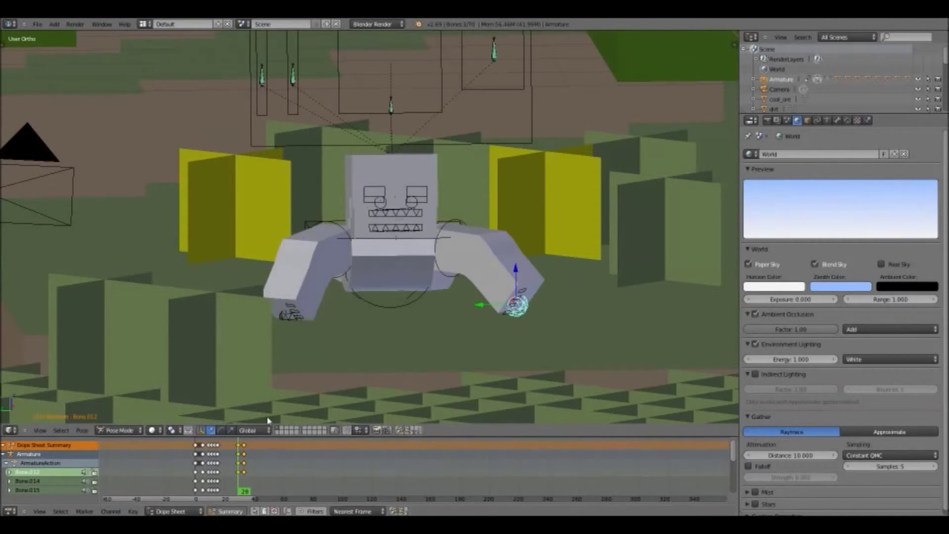
key(Up)
middle_drag(403, 310, 359, 325)
key(ctrl+z)
key(ctrl+z)
key(ctrl+z)
key(ctrl+z)
key(ctrl+z)
key(ctrl+z)
key(ctrl+z)
key(ctrl+z)
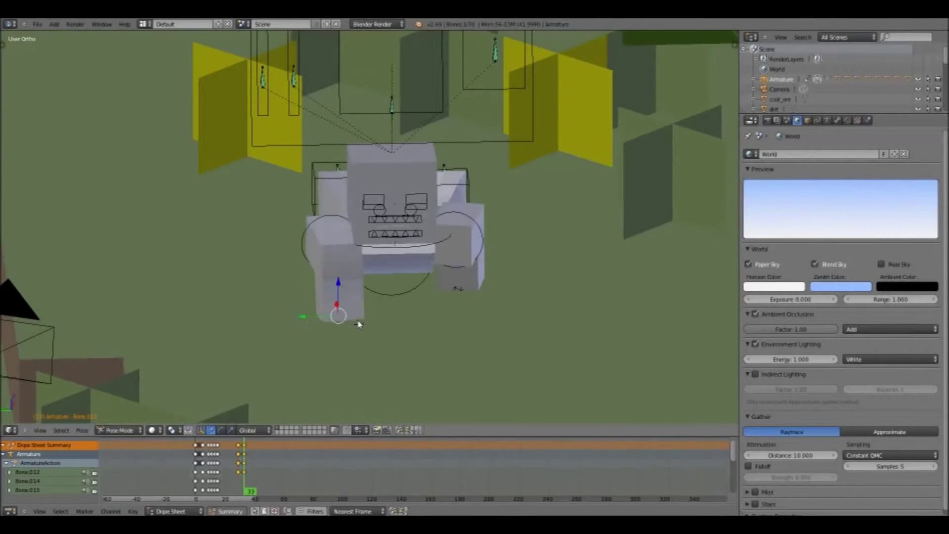
key(ctrl+z)
key(ctrl+z)
key(ctrl+z)
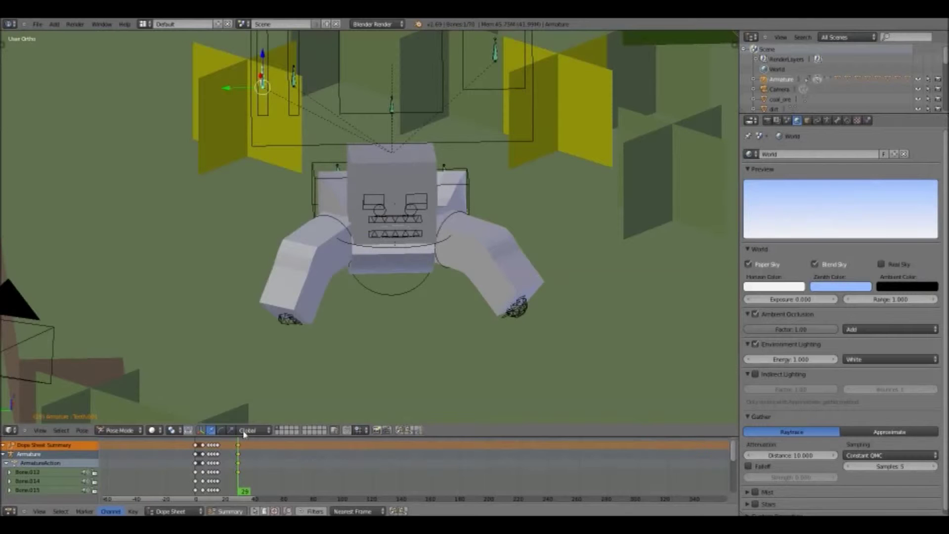
Step: Move the left hand control inward at frame 29 so the left arm supports the body from below the shoulder
scroll(499, 331, up, 1)
right_click(534, 325)
drag(515, 325, 459, 334)
middle_drag(458, 334, 368, 337)
drag(431, 358, 515, 339)
middle_drag(515, 339, 571, 285)
drag(502, 294, 502, 295)
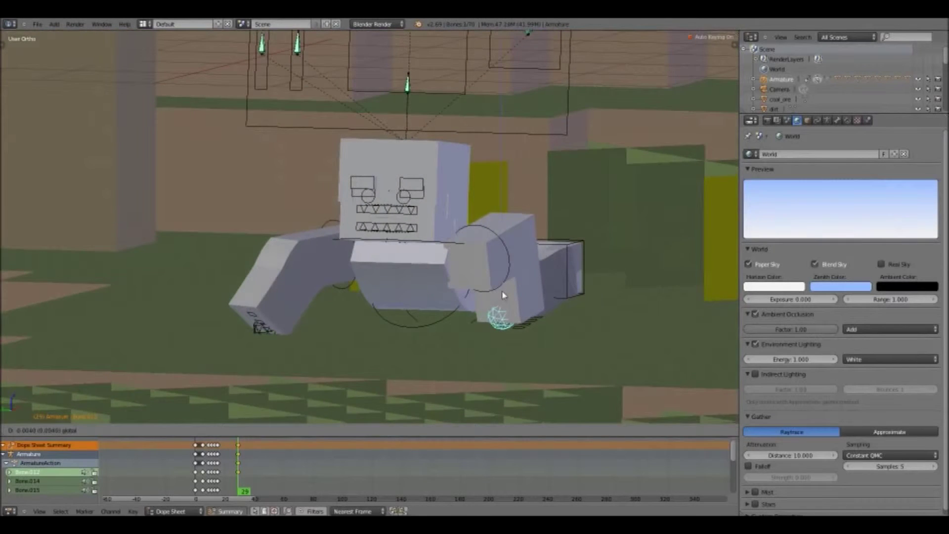
middle_drag(510, 303, 548, 321)
Step: Move the right hand control inward at frame 29 to match the left arm's supporting pose
right_click(286, 341)
middle_drag(290, 343, 328, 368)
drag(325, 364, 209, 335)
middle_drag(208, 336, 158, 286)
drag(250, 325, 273, 326)
scroll(301, 296, down, 2)
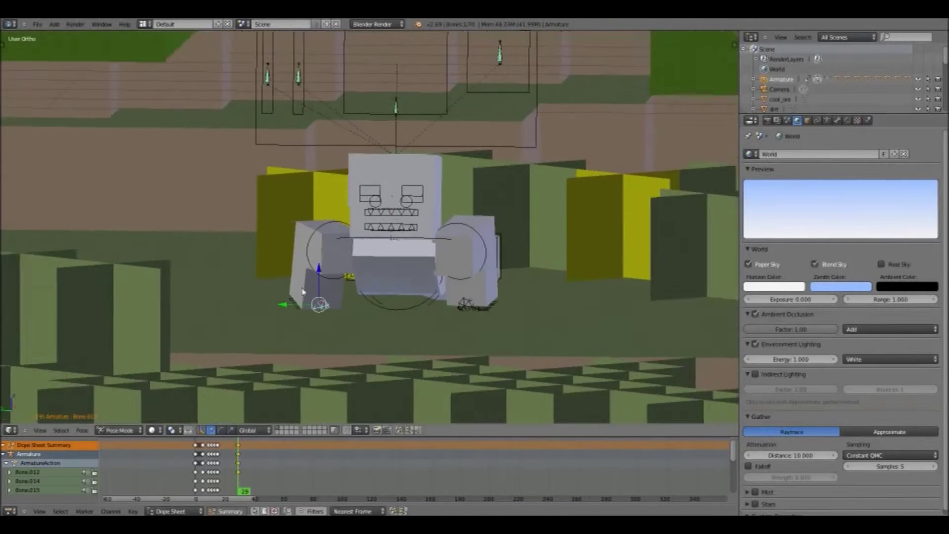
drag(298, 296, 305, 296)
Step: Return to frame 0 and play the animation through the camera to check the fall and the raised arms
scroll(371, 266, down, 1)
scroll(375, 263, down, 5)
shift+middle_drag(375, 262, 423, 285)
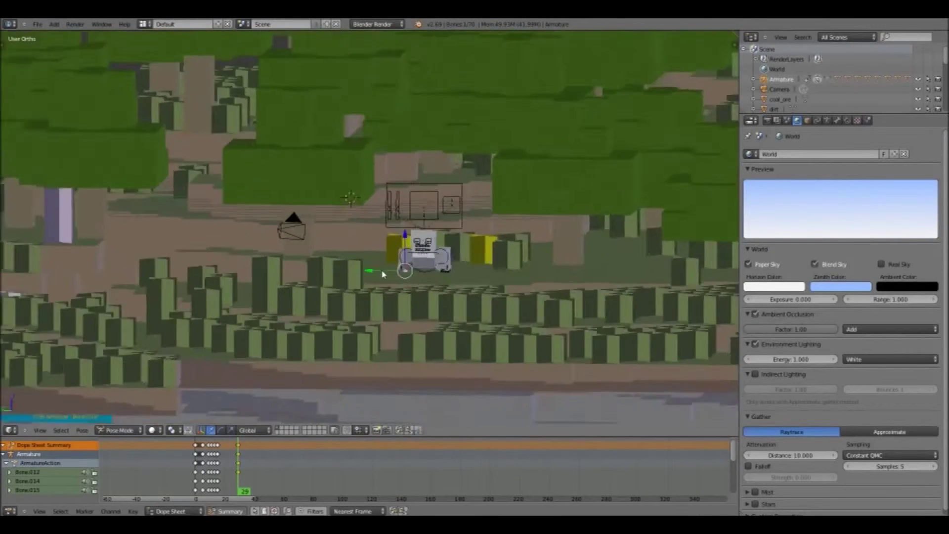
scroll(423, 285, up, 7)
drag(236, 482, 195, 476)
scroll(295, 336, down, 6)
middle_drag(295, 336, 369, 314)
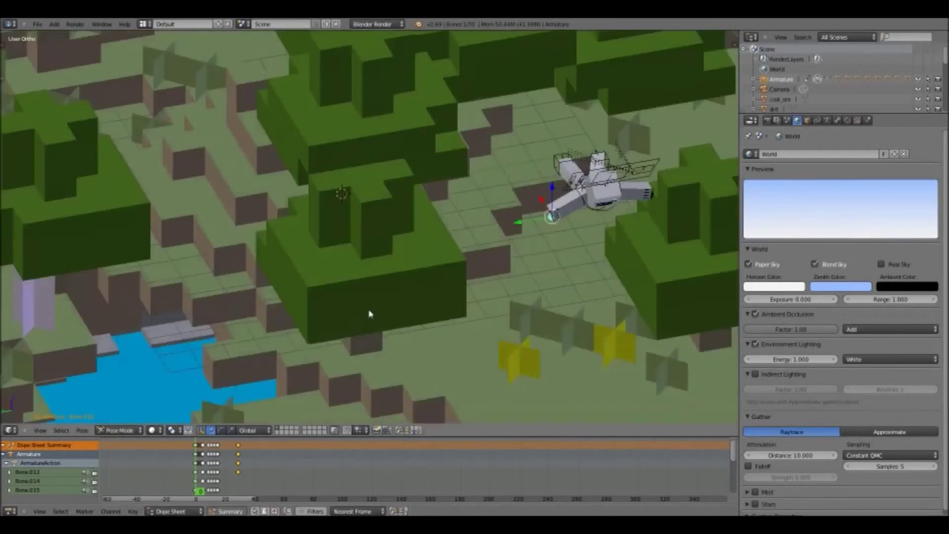
key(KP_0)
key(alt+a)
key(alt+a)
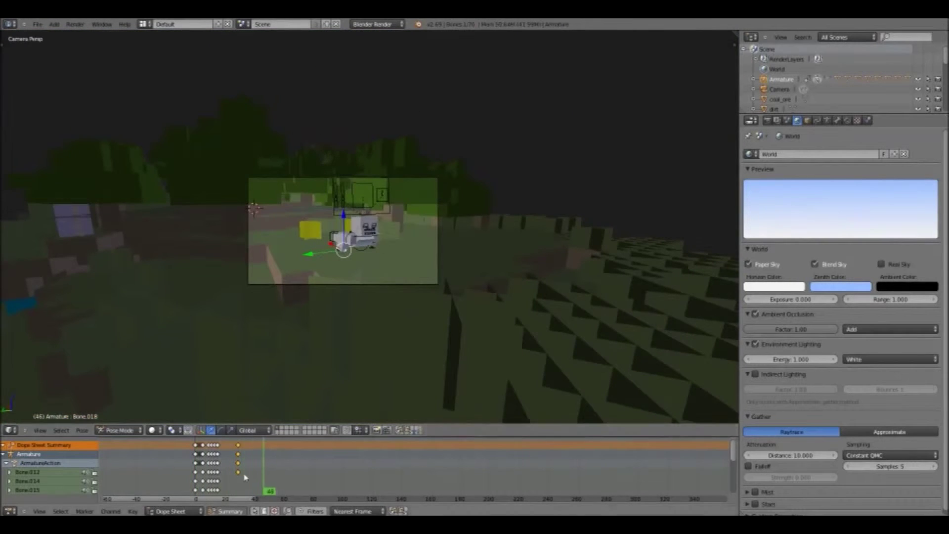
Step: Undo the last upper-body pose change at frame 15, return to frame 0 and fit the camera frame in view
scroll(349, 310, up, 6)
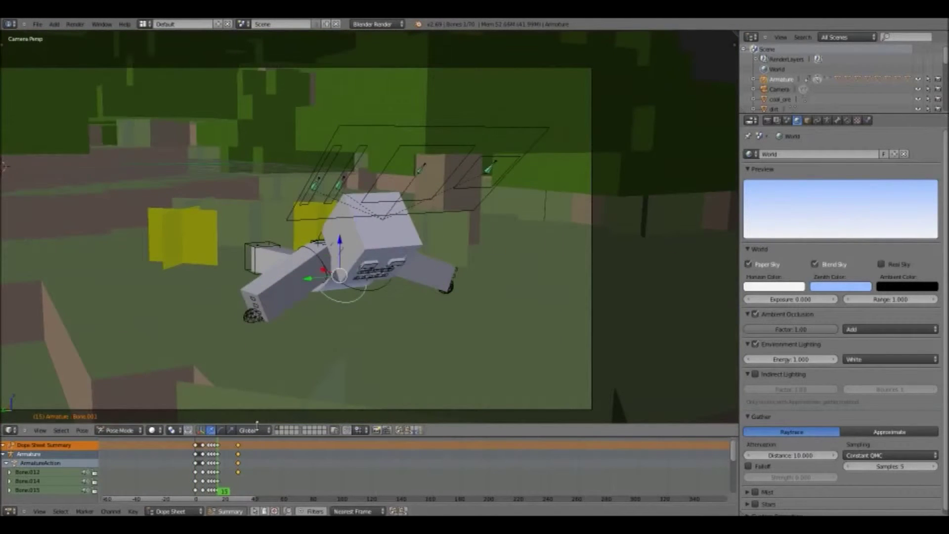
key(ctrl+z)
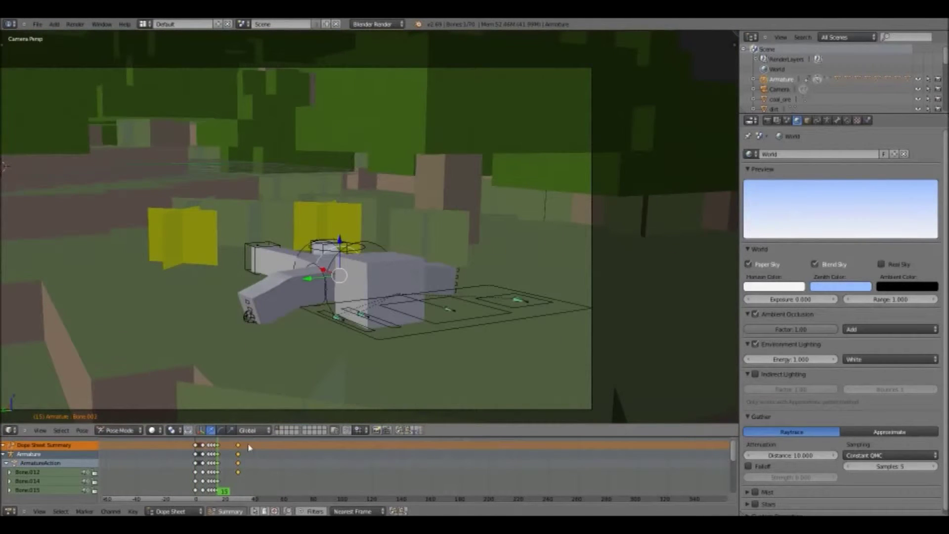
drag(224, 487, 150, 481)
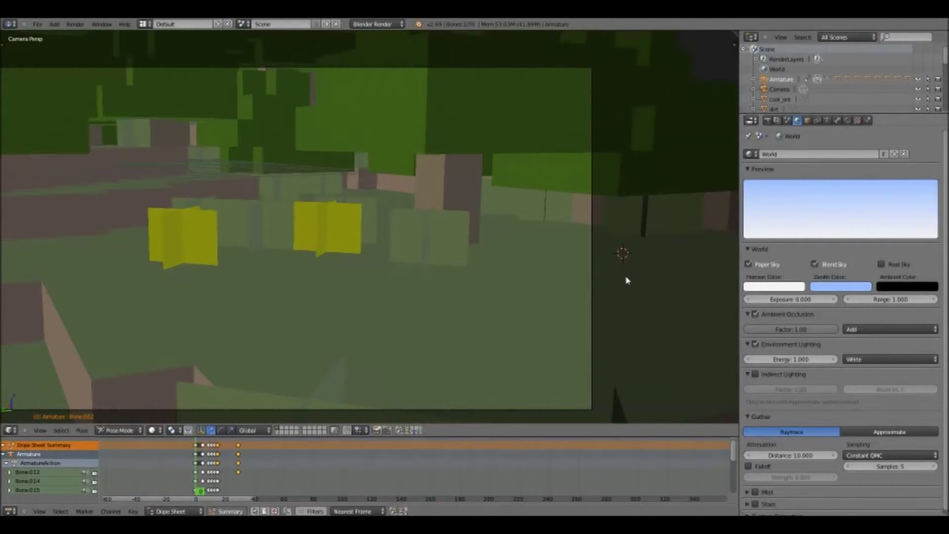
key(Home)
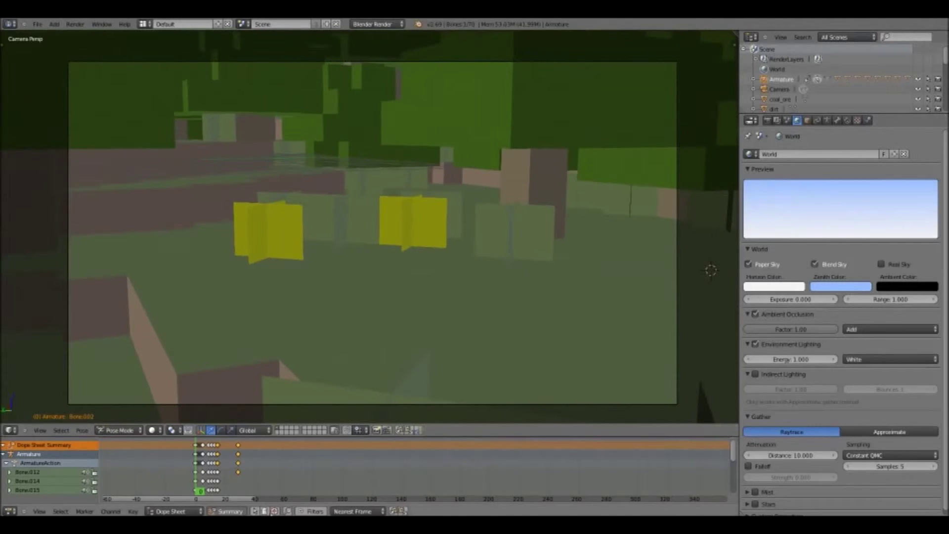
Step: Switch the Dope Sheet area back to the Timeline and enlarge it
drag(299, 470, 201, 466)
click(11, 510)
click(34, 498)
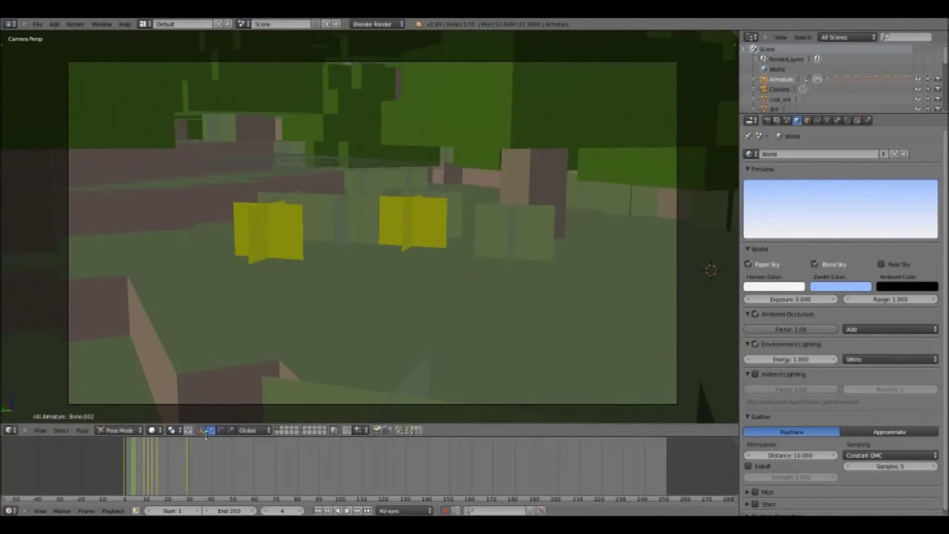
drag(207, 425, 146, 386)
scroll(241, 253, up, 2)
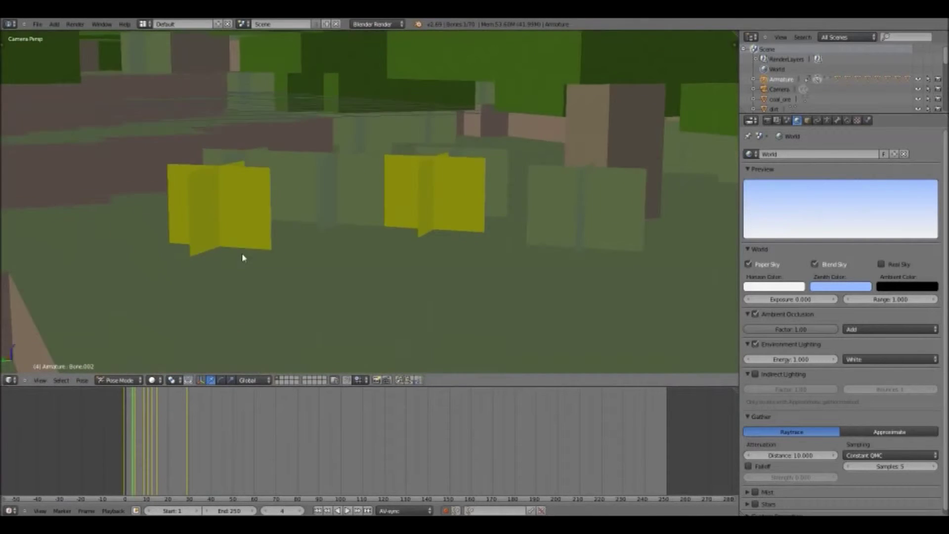
scroll(242, 253, down, 4)
Step: Select all the rig's bones and reposition the whole character at an earlier bounce keyframe before frame 15
drag(132, 468, 124, 469)
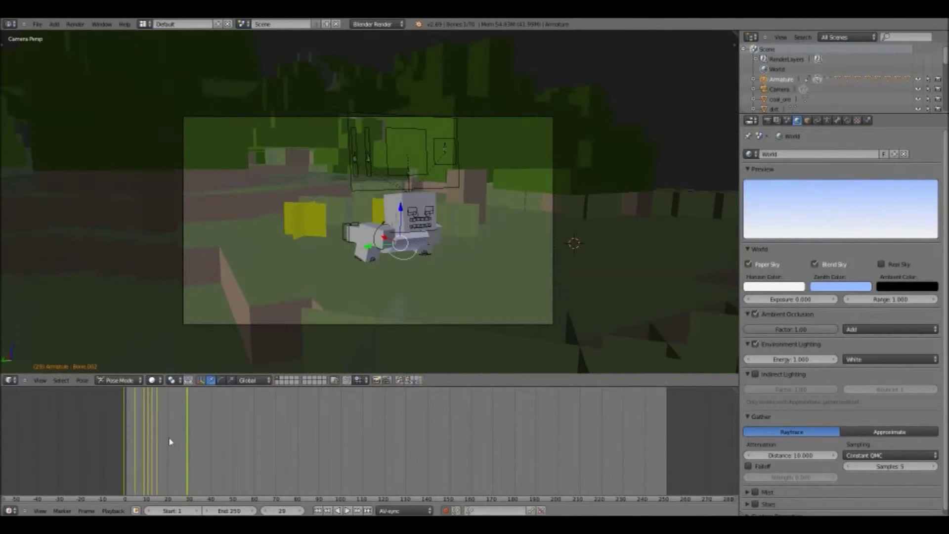
drag(170, 441, 157, 438)
scroll(426, 273, up, 2)
shift+middle_drag(393, 287, 319, 254)
scroll(319, 254, up, 3)
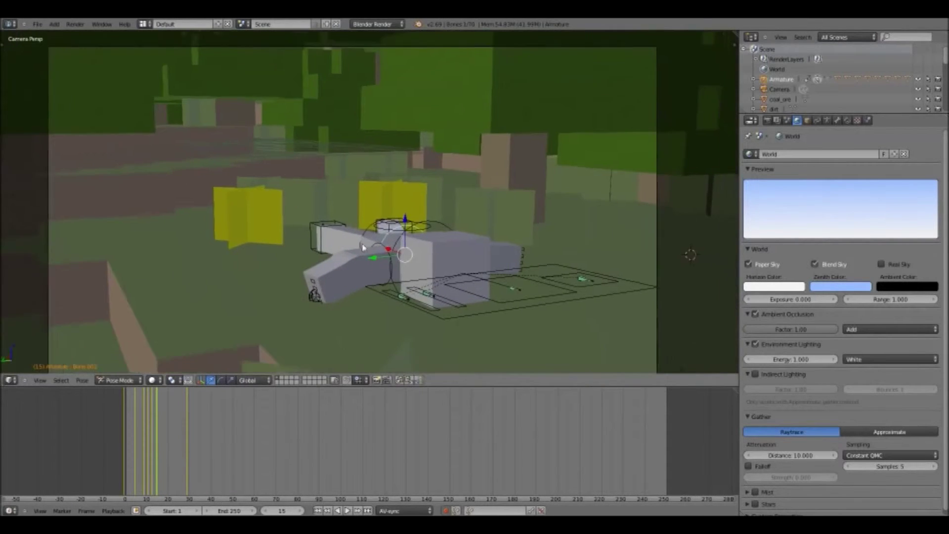
scroll(319, 254, down, 1)
key(a)
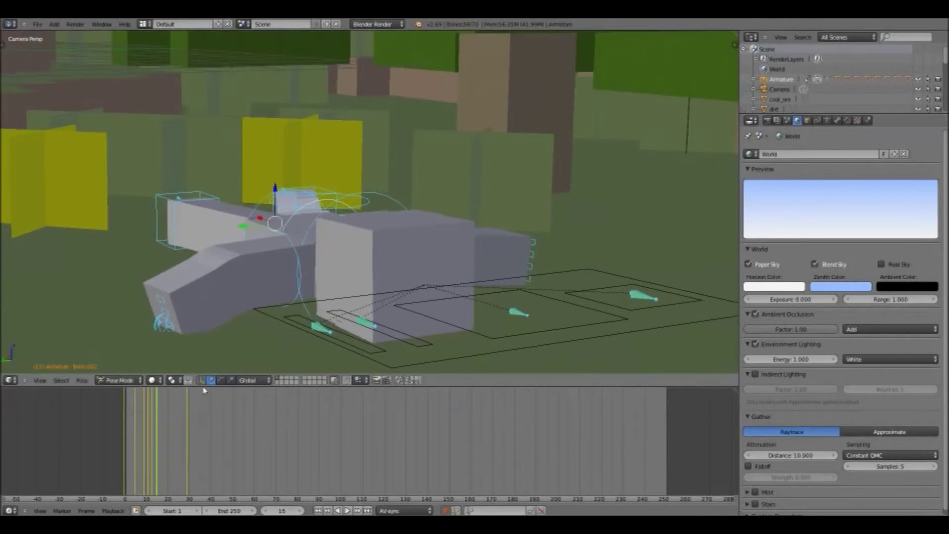
drag(155, 404, 144, 401)
key(g)
click(276, 200)
Step: Play the animation from before its first keyframe to review the adjusted bounce and push-up
scroll(284, 167, down, 5)
click(163, 410)
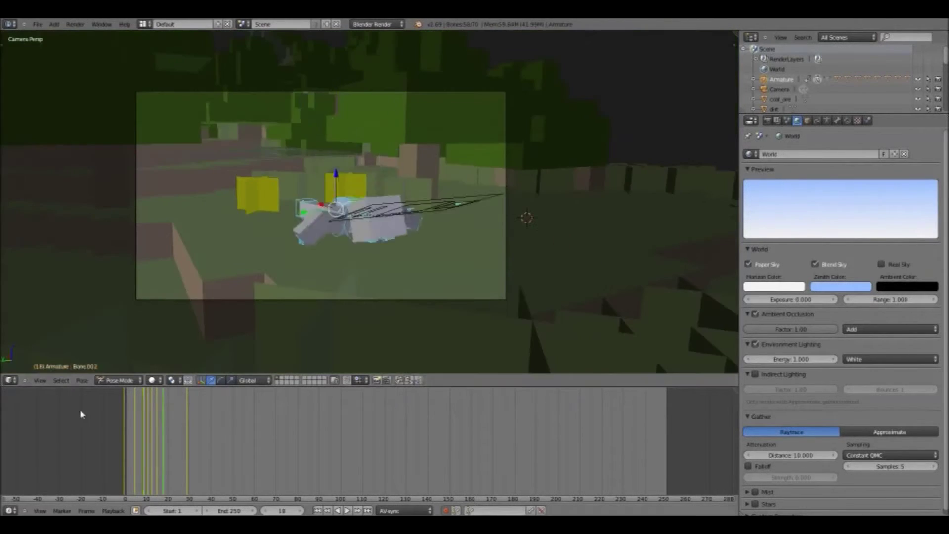
click(81, 414)
click(349, 510)
click(349, 510)
Step: Move the right hand control slightly outward along global Y at frame 29 and render that frame
scroll(299, 262, up, 2)
right_click(287, 258)
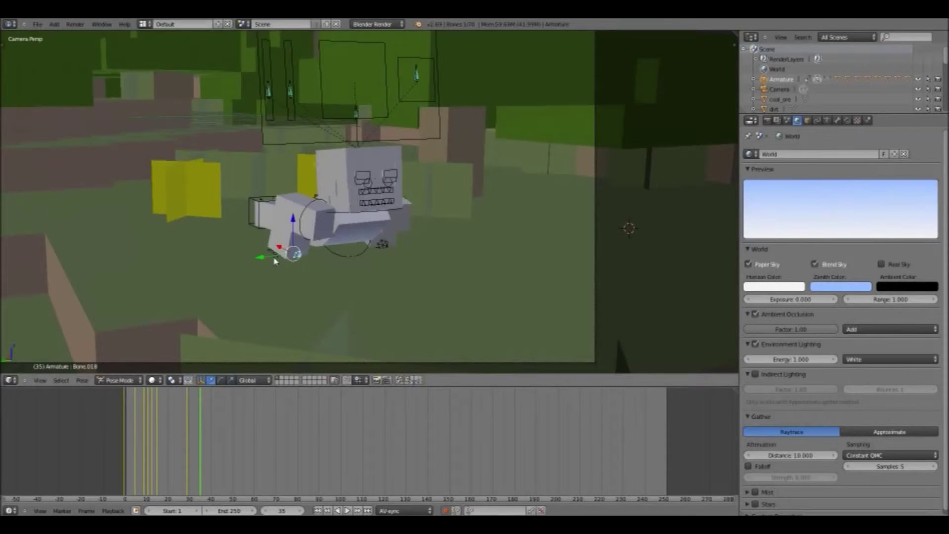
drag(275, 261, 275, 260)
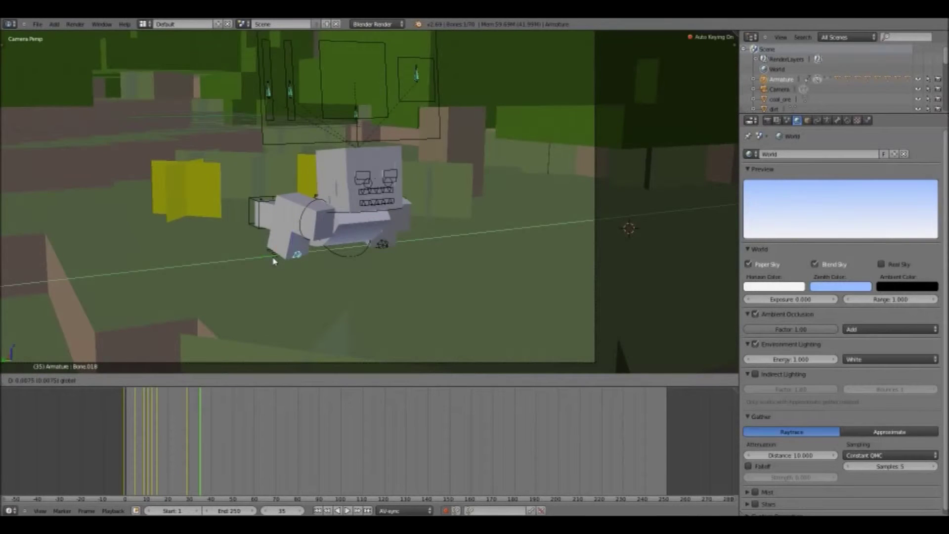
key(Escape)
key(Down)
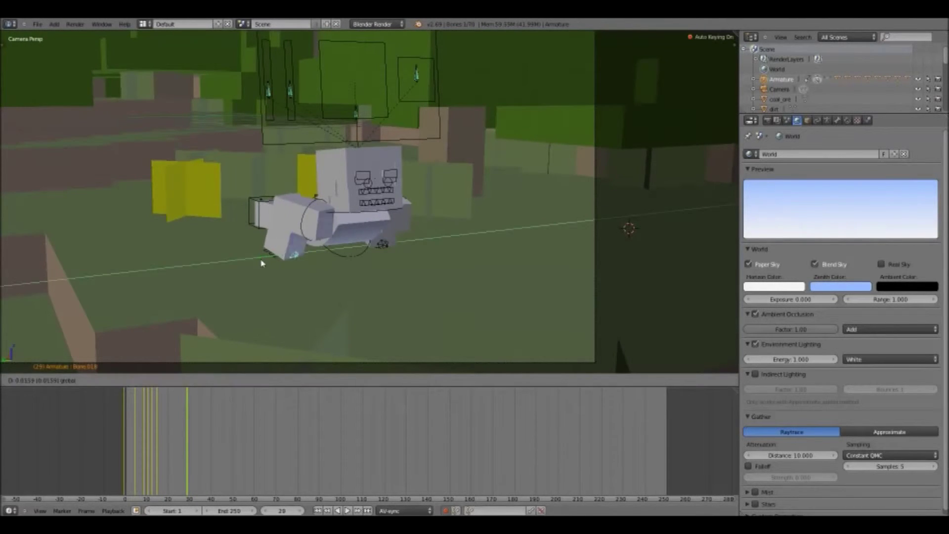
key(F12)
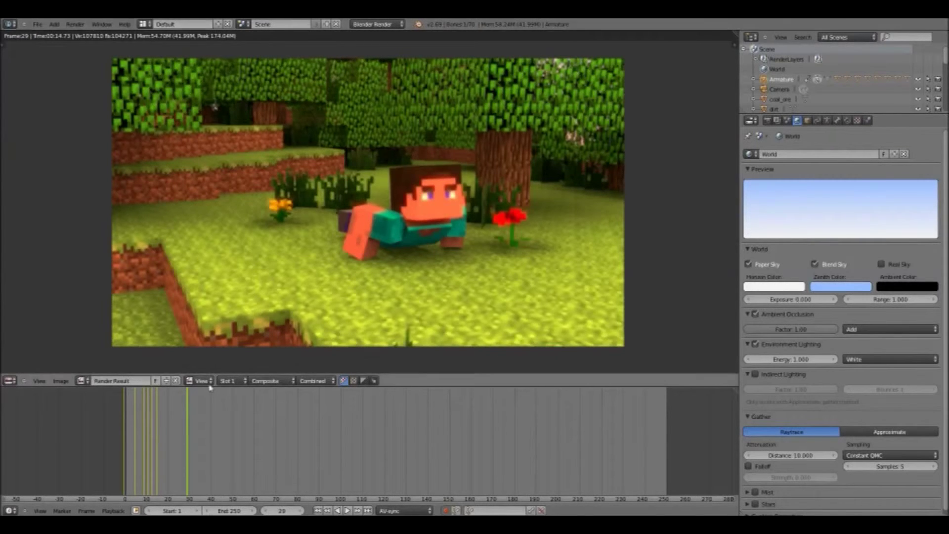
Step: Close the render and play the animation from frame 0 to review the bounce and push-up
key(Escape)
drag(175, 444, 125, 433)
scroll(239, 310, down, 2)
scroll(239, 310, down, 3)
key(alt+a)
key(alt+a)
scroll(267, 313, up, 3)
shift+middle_drag(267, 312, 305, 322)
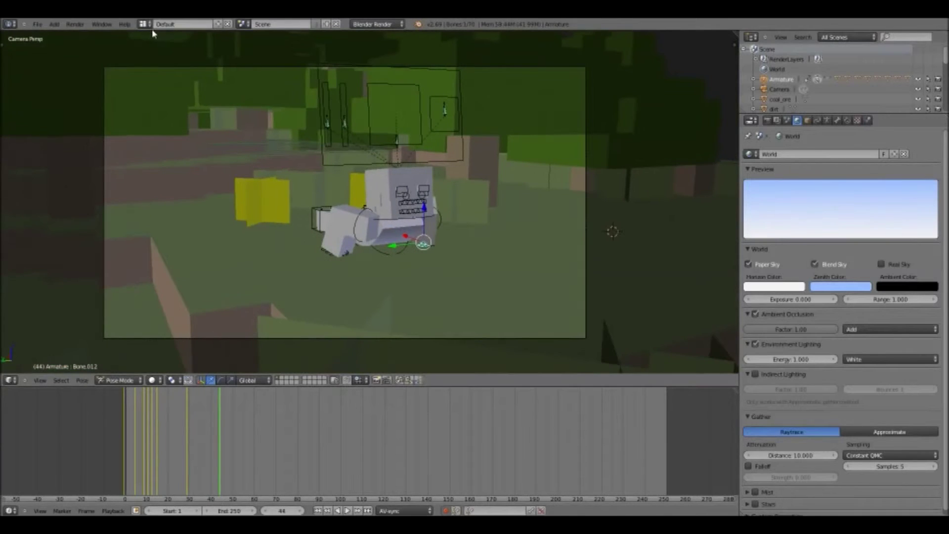
Step: Open the Compositing layout and rearrange the Blur and Color Balance nodes over the rendered backdrop
click(144, 23)
click(163, 58)
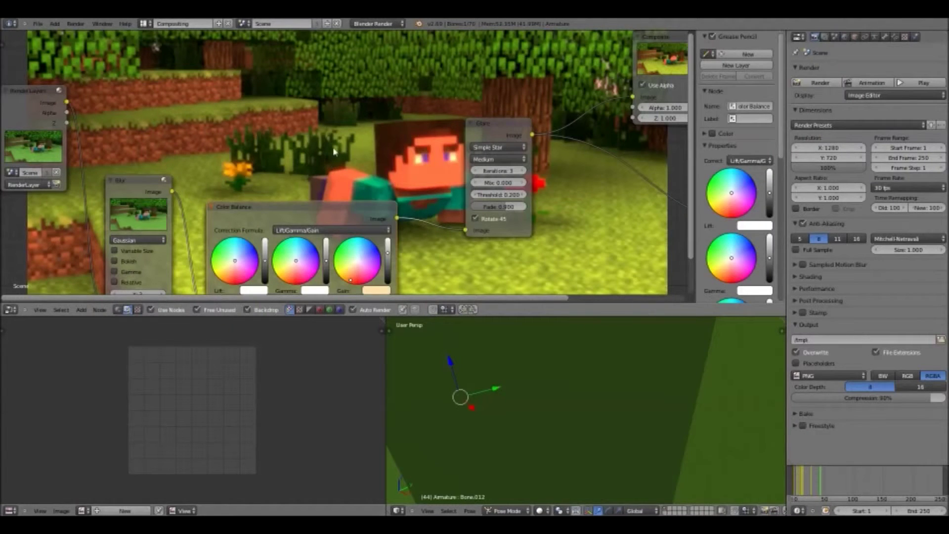
drag(303, 207, 312, 166)
drag(140, 181, 156, 97)
drag(257, 169, 272, 111)
drag(291, 144, 282, 99)
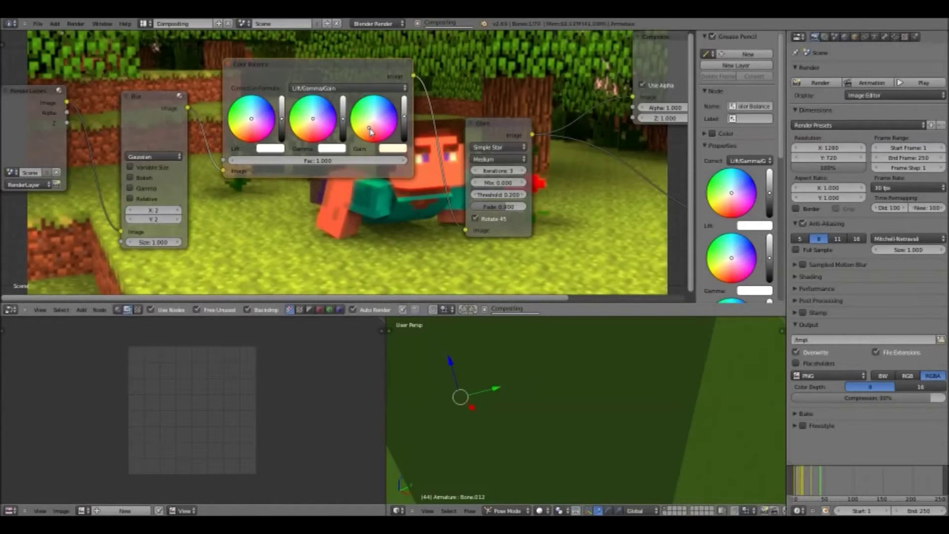
Step: Spread the Color Balance, Glare and Composite nodes apart, and return to the Default layout
drag(350, 70, 331, 115)
click(488, 126)
drag(488, 126, 585, 138)
click(667, 43)
drag(667, 43, 692, 54)
drag(329, 122, 463, 184)
click(144, 24)
click(164, 69)
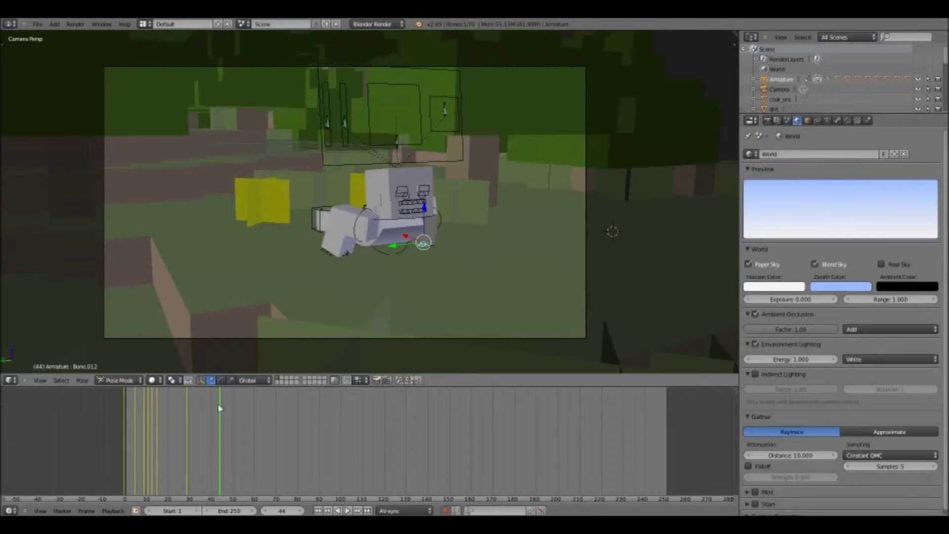
Step: Rewind to frame 0 and play the fall and bounce in the camera view
drag(220, 408, 125, 400)
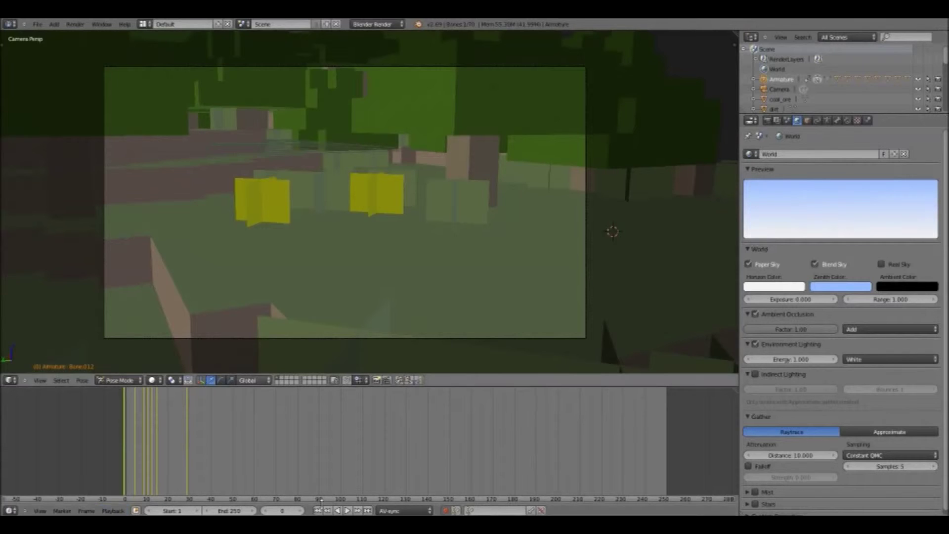
click(348, 511)
key(alt+a)
Step: At frame 13, tilt the head control about its local X axis
drag(173, 441, 153, 451)
scroll(378, 221, up, 4)
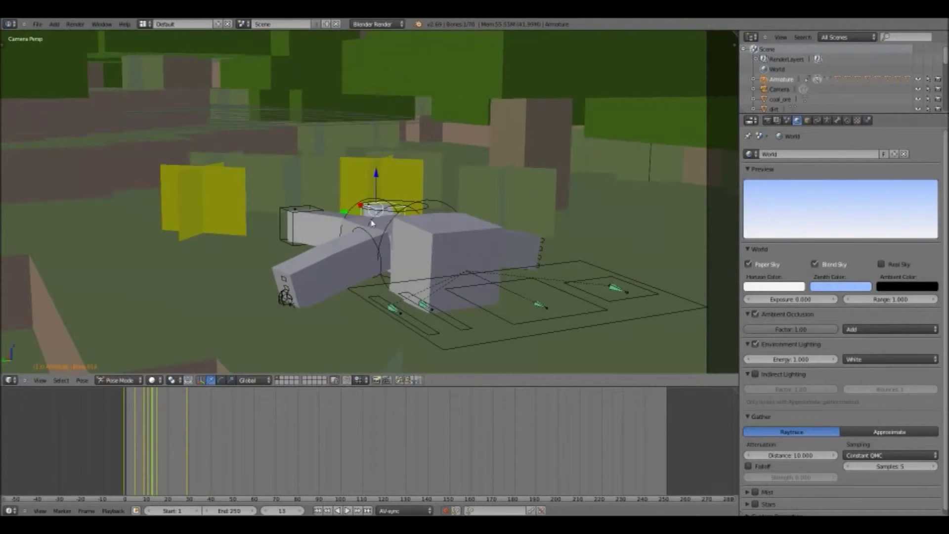
key(r)
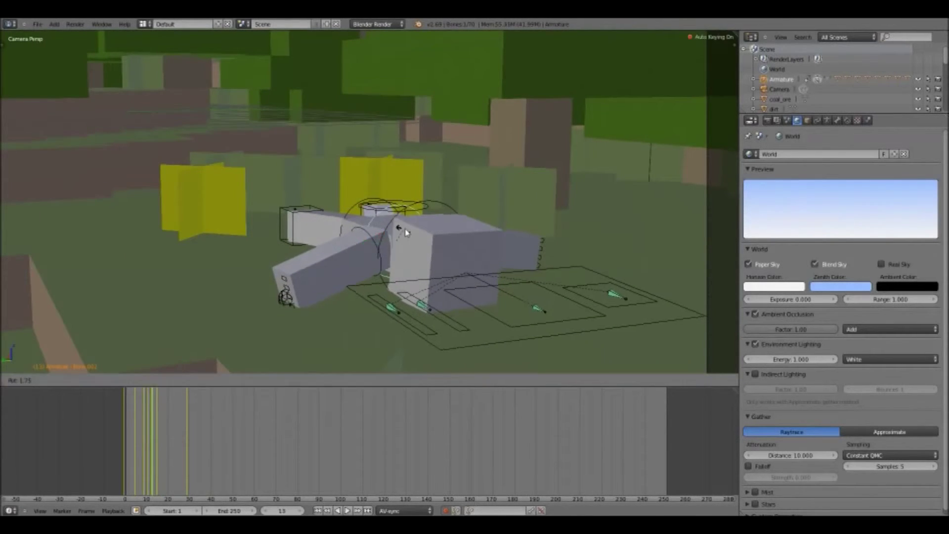
right_click(398, 220)
right_click(397, 217)
click(396, 213)
right_click(439, 203)
key(r)
key(x)
key(x)
click(441, 213)
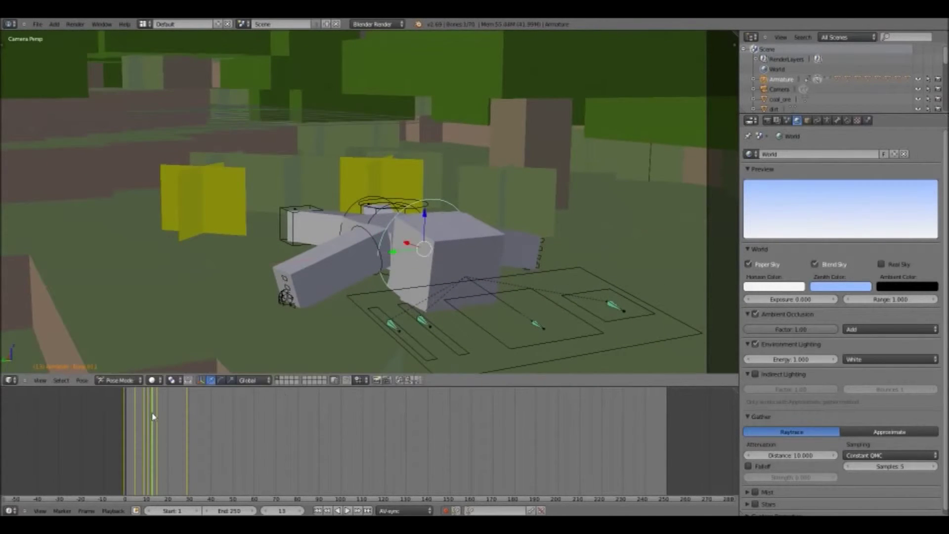
Step: Replay the animation from frame 0 to check the head tilt at the bounce
drag(153, 417, 125, 413)
scroll(341, 351, down, 2)
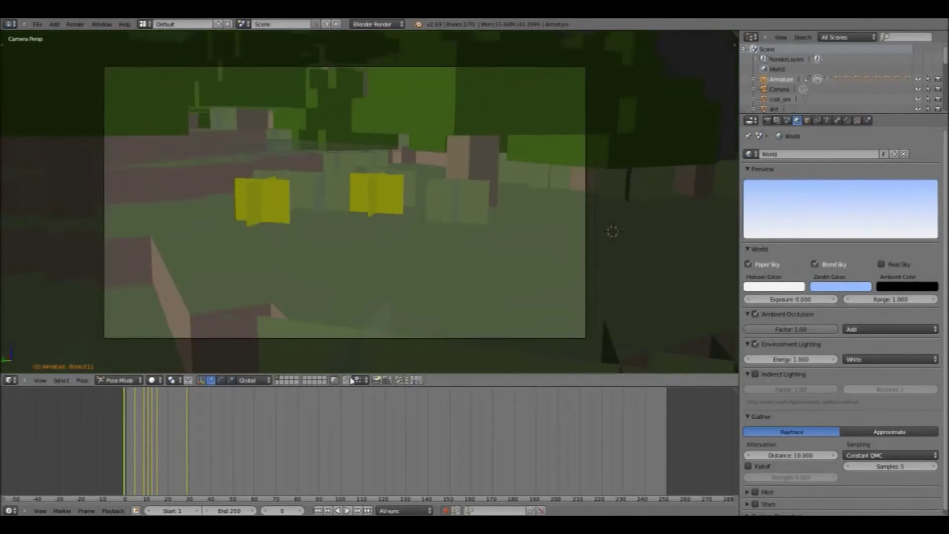
key(alt+a)
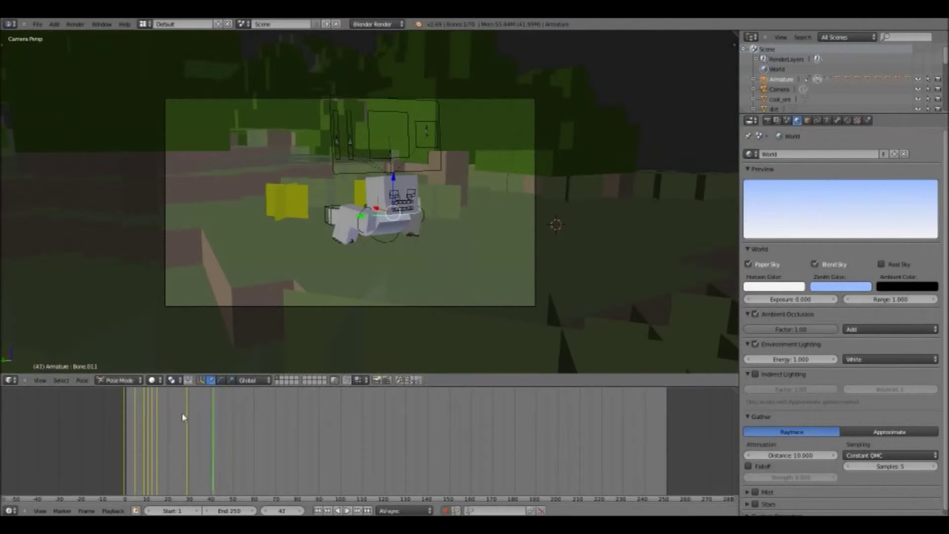
drag(200, 414, 201, 413)
scroll(411, 297, up, 4)
right_click(423, 300)
key(r)
click(428, 310)
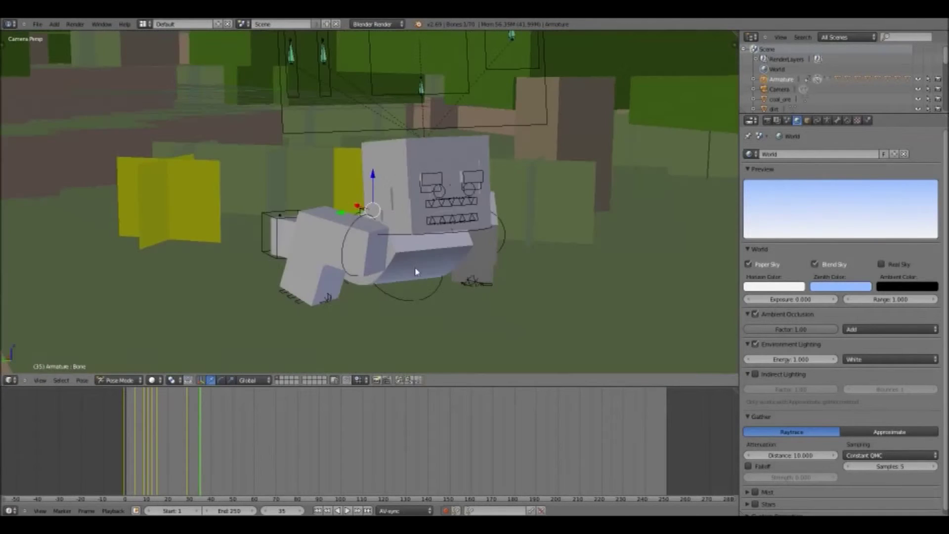
key(g)
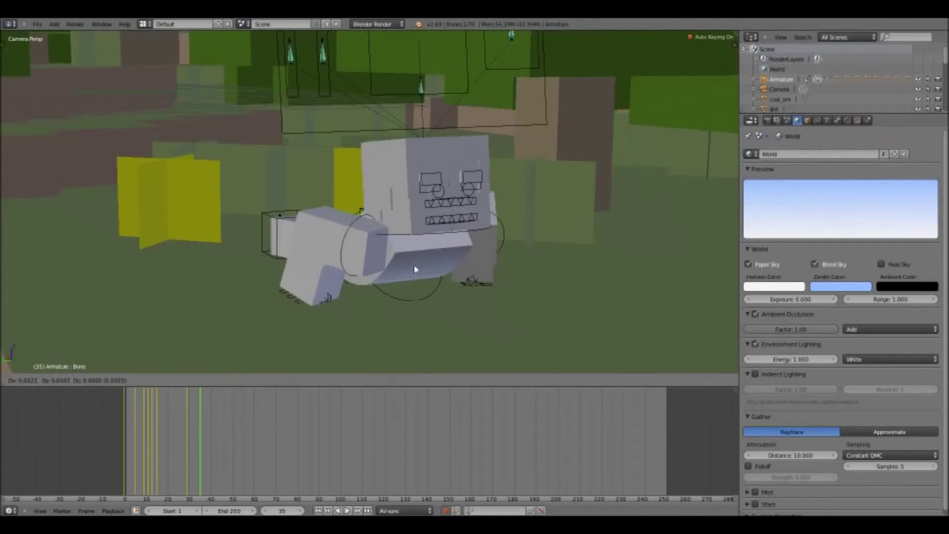
click(403, 226)
Step: In top view at frame 0, move the left foot control toward the other leg along global Y and adjust it along global X
middle_drag(403, 238, 731, 163)
key(KP_7)
scroll(420, 222, up, 6)
right_click(440, 238)
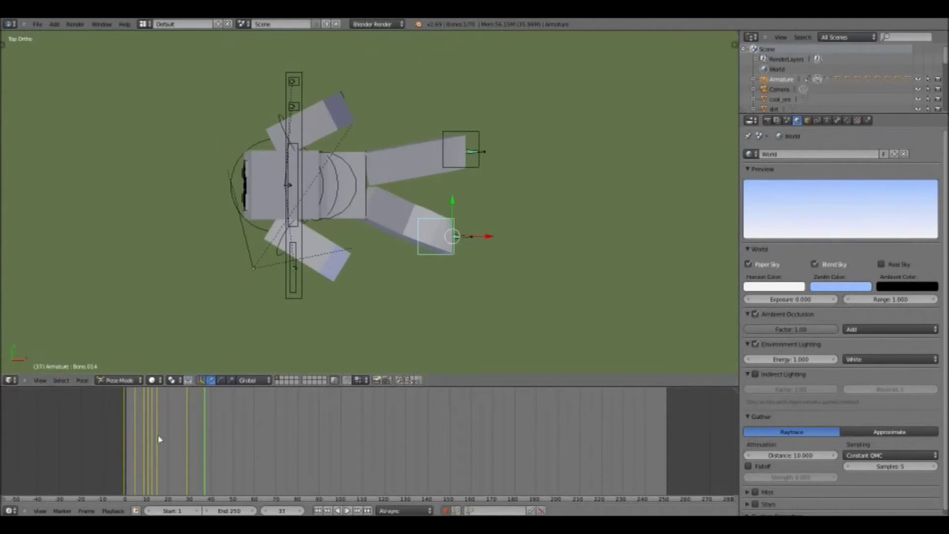
click(125, 439)
key(g)
key(y)
click(455, 186)
key(g)
key(x)
click(489, 215)
Step: Move the left foot control inward along global Y at the frame 5 and frame 9 keyframes
click(136, 424)
key(g)
key(y)
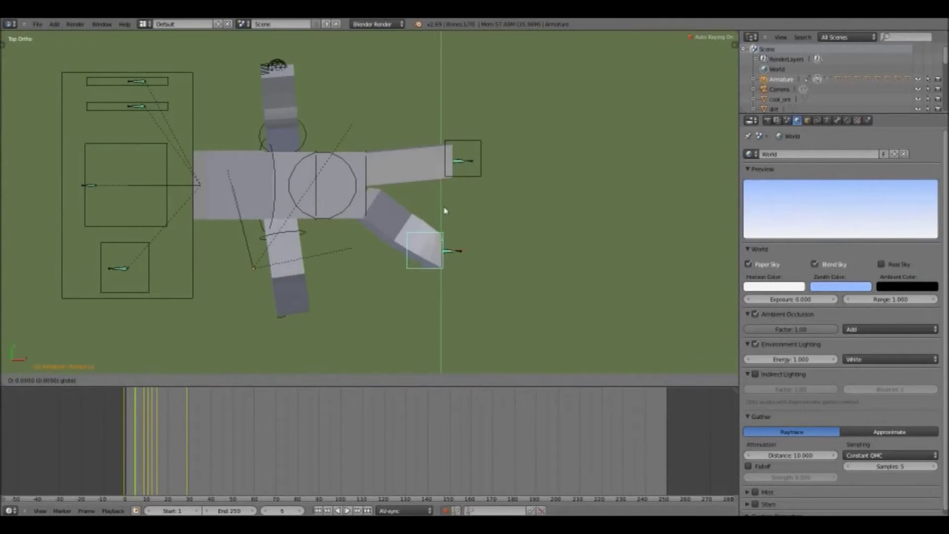
click(495, 214)
click(143, 414)
click(143, 412)
key(g)
key(y)
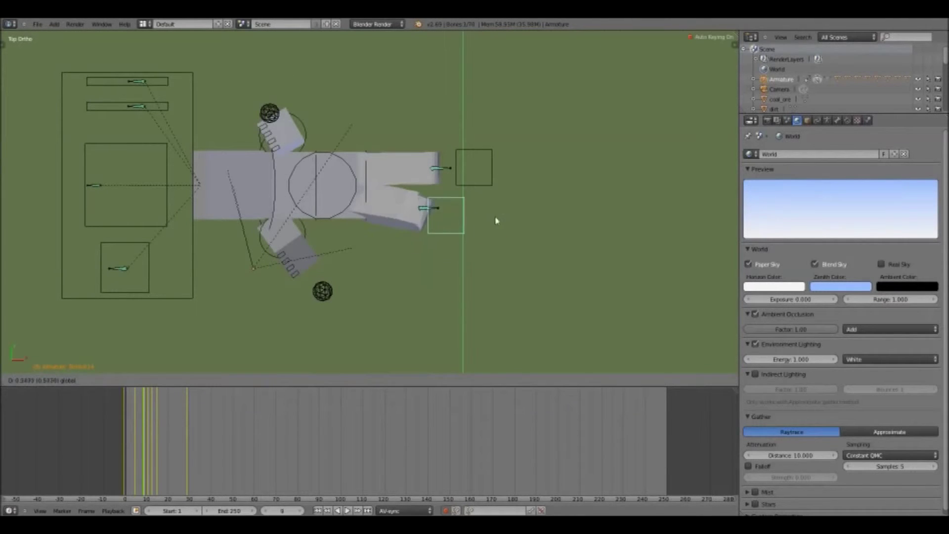
click(496, 221)
middle_drag(494, 217, 506, 177)
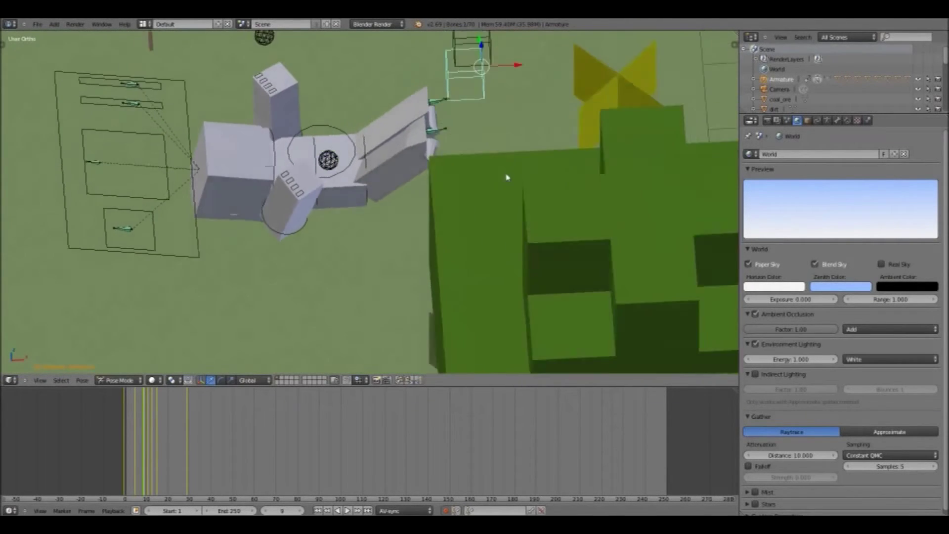
key(KP_7)
Step: At frame 11, move the left foot control inward along global Y
key(Right)
key(Right)
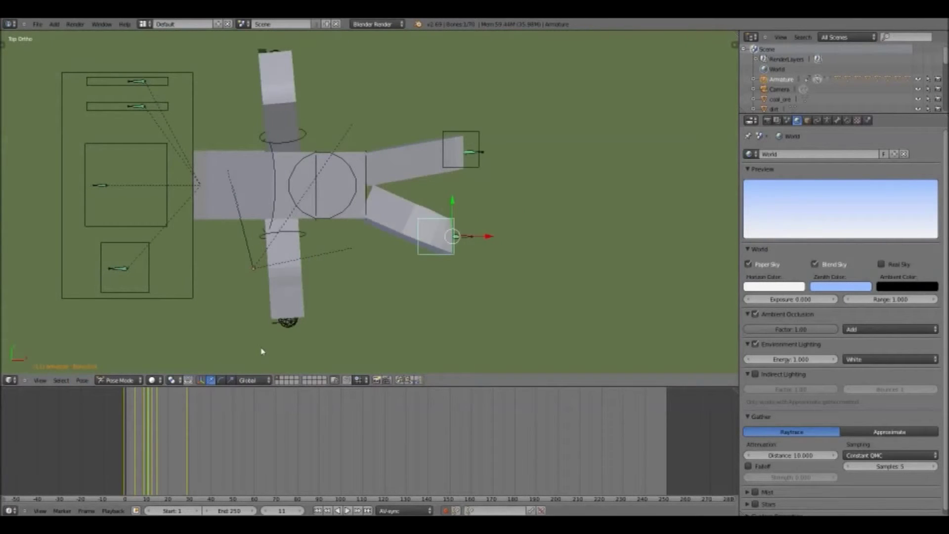
key(g)
key(y)
click(460, 188)
Step: At frame 13, move the left foot control inward along global Y and adjust it along global X
drag(150, 409, 152, 410)
key(g)
key(y)
click(460, 188)
key(g)
key(x)
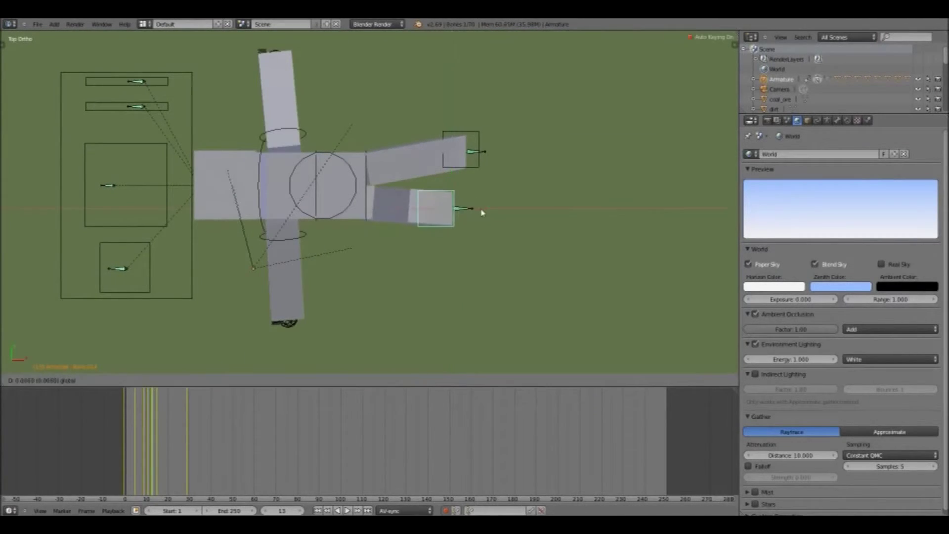
click(481, 210)
Step: At frame 15, move the left foot control inward along global Y and adjust it along global X
click(157, 437)
key(g)
key(y)
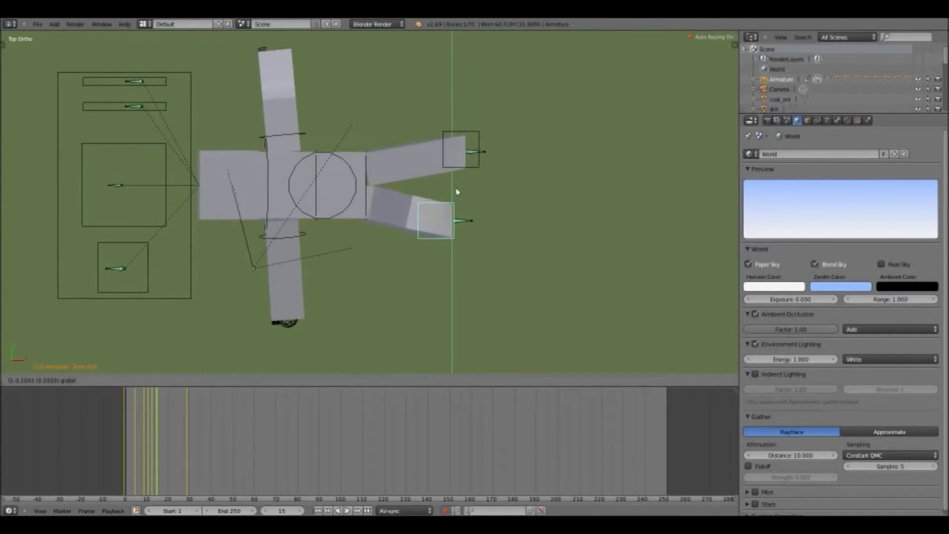
click(458, 183)
key(g)
key(x)
click(498, 211)
Step: Check frame 29, return to the camera view and play the animation from frame 0 to review the leg changes
drag(191, 414, 187, 413)
middle_drag(381, 237, 477, 166)
key(KP_0)
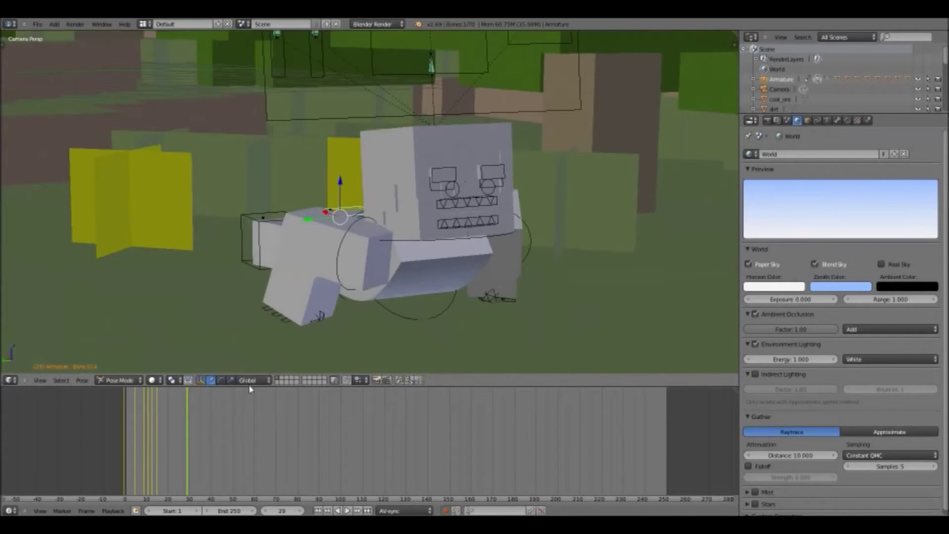
drag(168, 420, 123, 430)
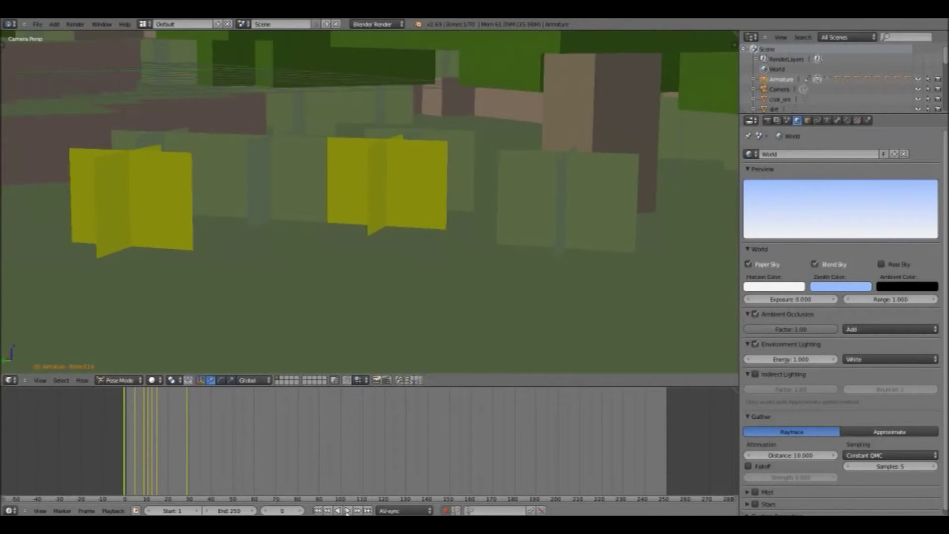
click(346, 511)
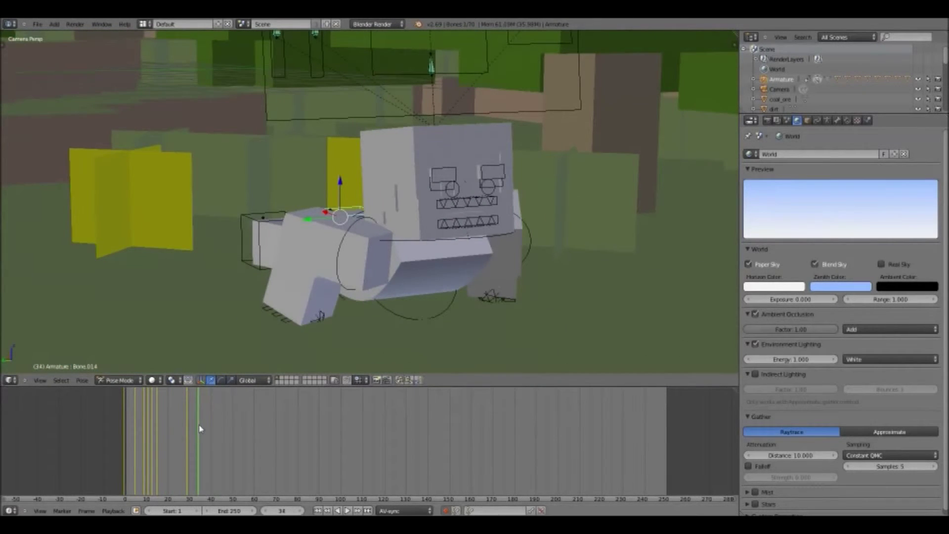
Step: At frame 35, turn the head about global Z toward the camera and shift both eye controls
drag(208, 426, 200, 424)
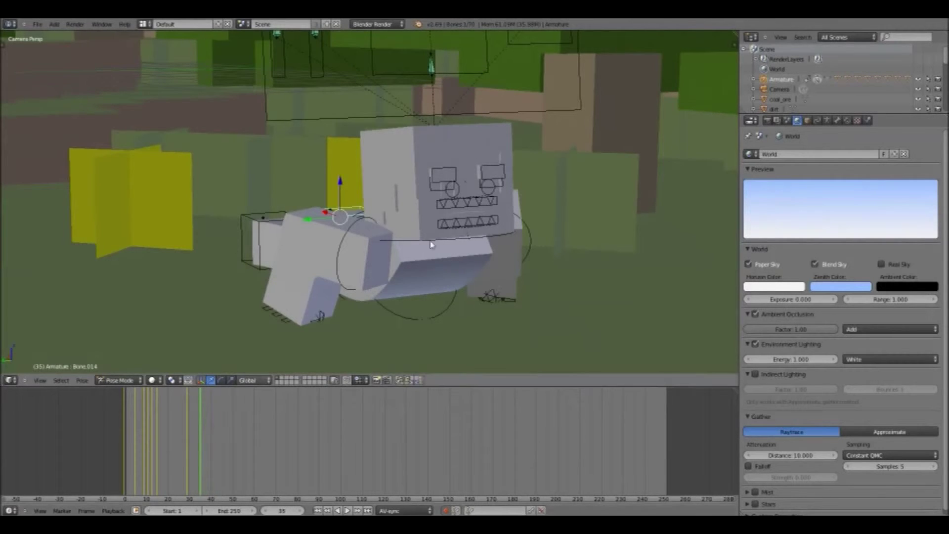
right_click(543, 221)
key(r)
key(z)
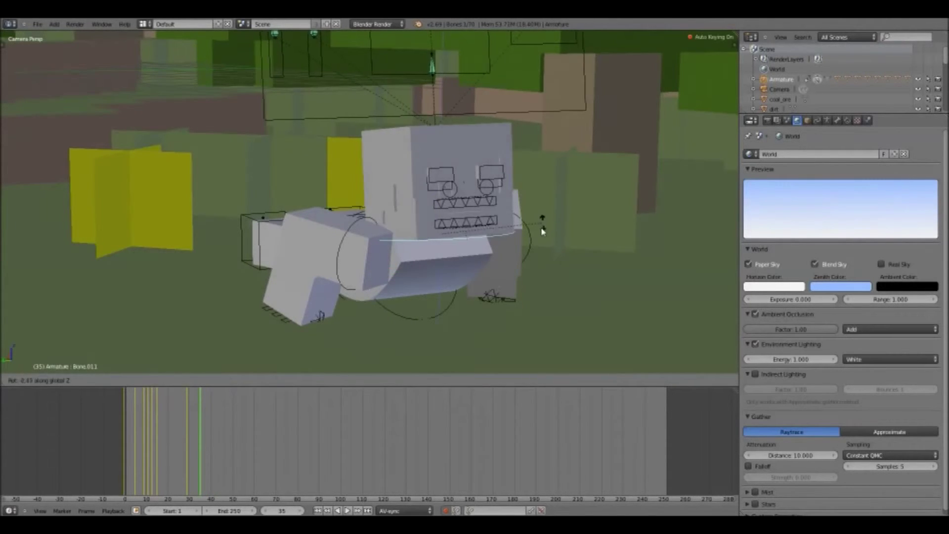
click(434, 195)
key(g)
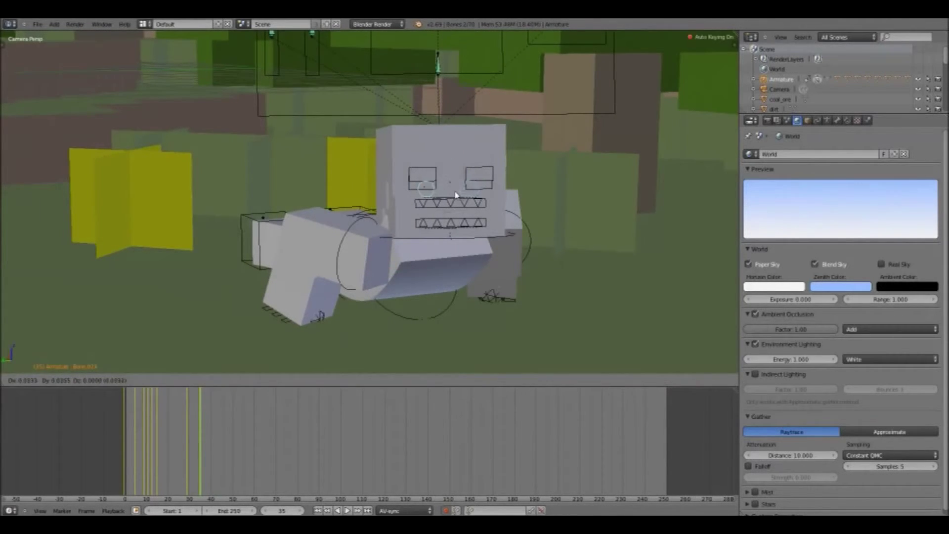
click(450, 194)
Step: Switch the viewport to textured shading and move both eye controls toward the character's right at frame 35
key(n)
scroll(685, 297, down, 6)
key(n)
scroll(579, 273, up, 3)
click(153, 380)
click(165, 338)
key(g)
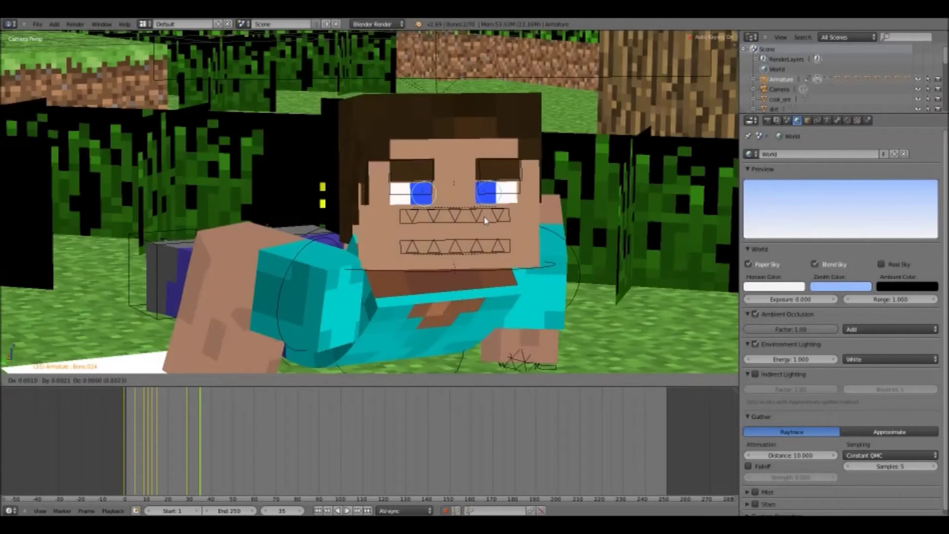
click(468, 221)
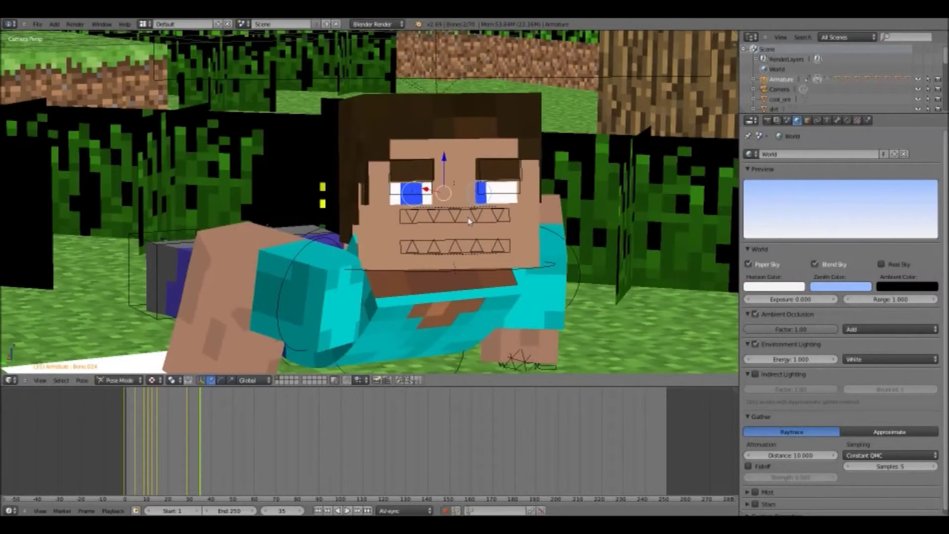
Step: Raise the eyebrow control above the character's left eye at frame 35
scroll(468, 221, down, 2)
scroll(468, 221, down, 3)
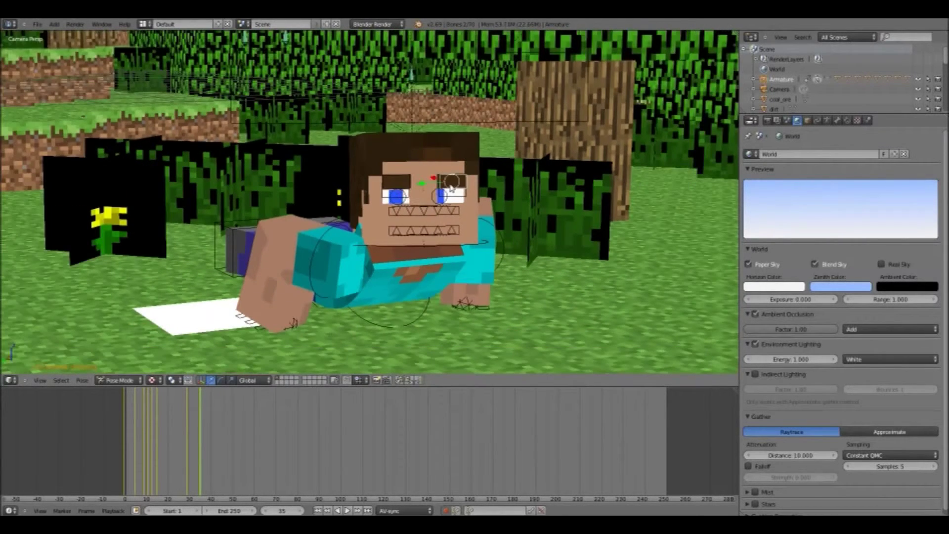
key(g)
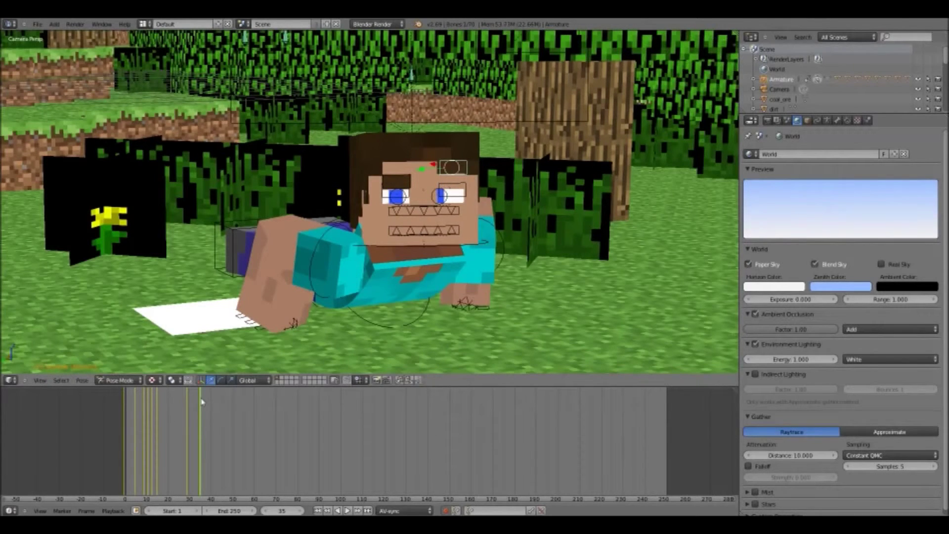
Step: At frame 29, adjust the left eyebrow control and select both eye controls
drag(201, 427, 187, 461)
key(g)
click(467, 196)
right_click(420, 199)
shift+right_click(464, 199)
scroll(461, 210, up, 4)
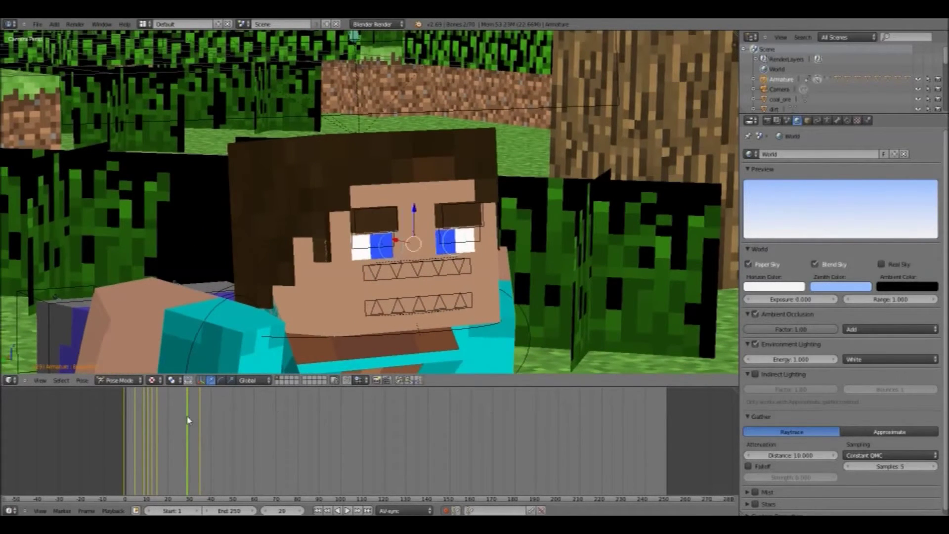
Step: Play the textured animation from frame 0 to review the new facial expression
drag(187, 421, 125, 417)
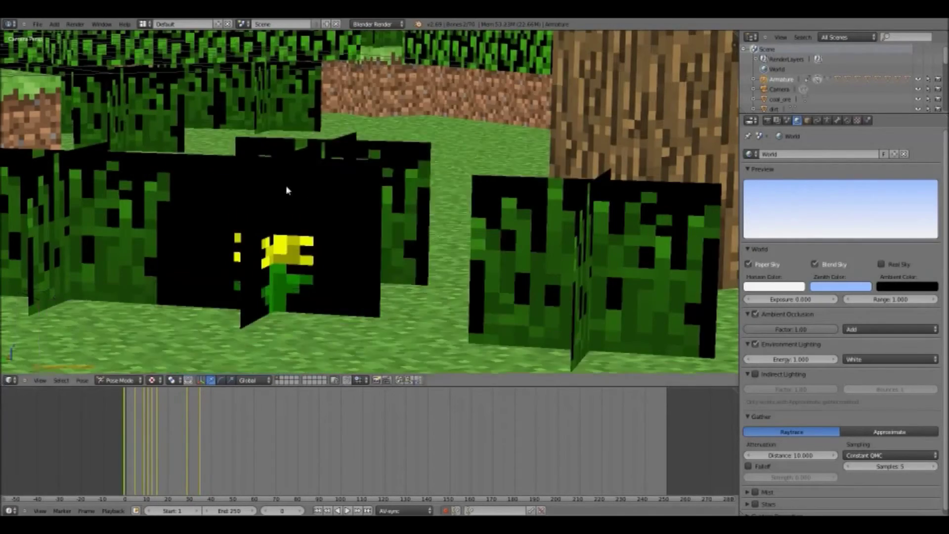
scroll(285, 185, down, 3)
key(alt+a)
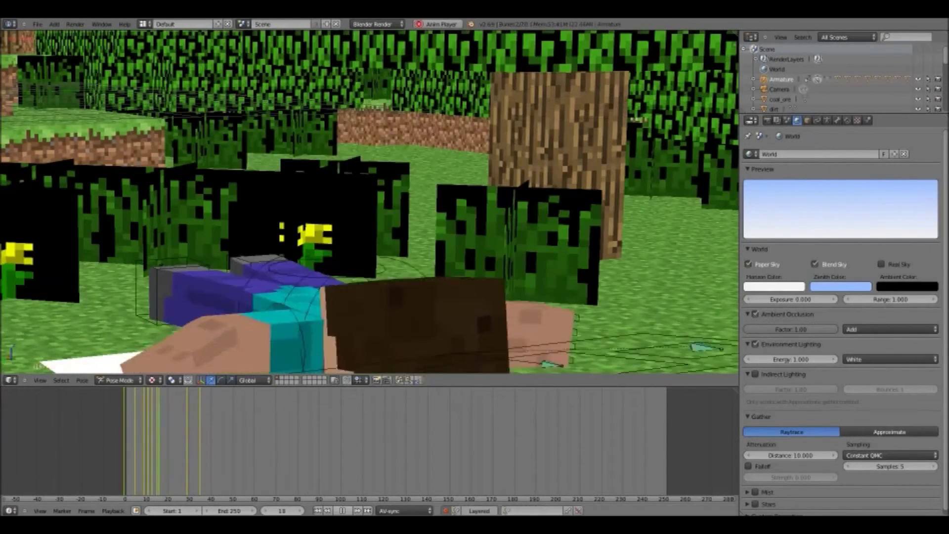
key(alt+a)
Step: At frame 35, move the mouth control upward to part the character's lips
scroll(366, 343, down, 1)
shift+middle_drag(366, 343, 363, 411)
click(200, 415)
scroll(405, 192, up, 2)
shift+middle_drag(383, 251, 392, 231)
key(g)
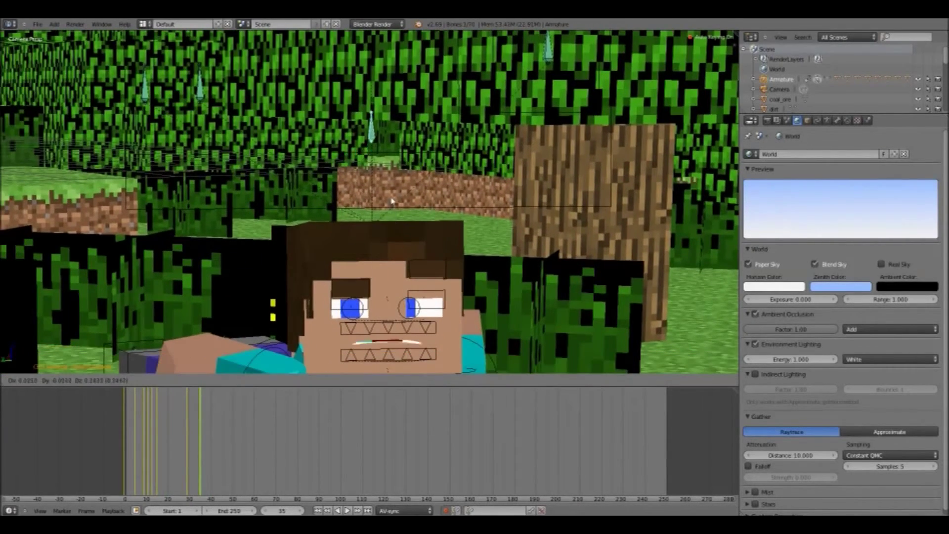
click(420, 181)
Step: At frame 41, rotate the character's head about the Z axis
mouse_move(200, 434)
mouse_down()
mouse_move(180, 435)
mouse_move(200, 435)
mouse_up()
scroll(357, 262, down, 2)
shift+middle_drag(357, 262, 370, 136)
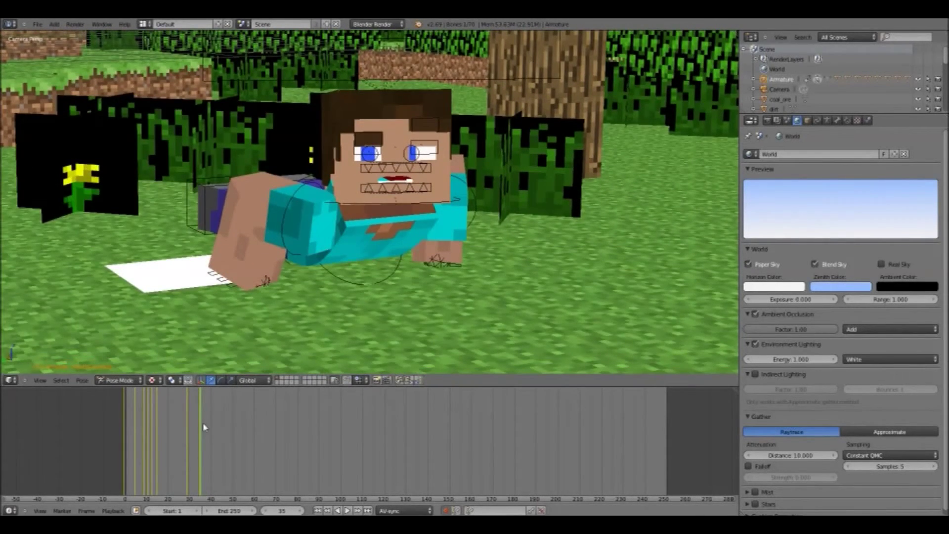
drag(203, 427, 213, 428)
key(r)
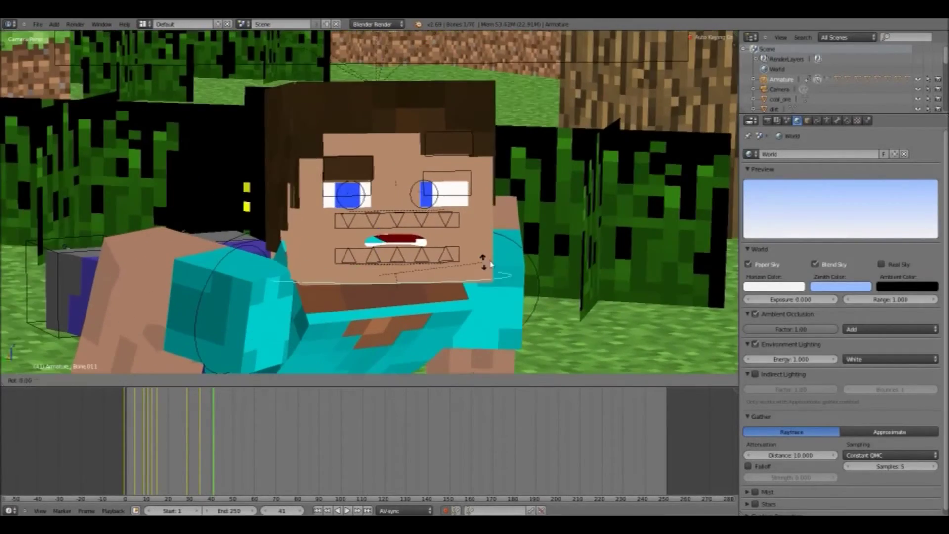
key(z)
click(499, 158)
Step: Select both eye controls at frame 41 and reposition them together to change the gaze direction
right_click(439, 193)
shift+right_click(402, 205)
key(KP_0)
key(KP_Decimal)
key(g)
click(469, 186)
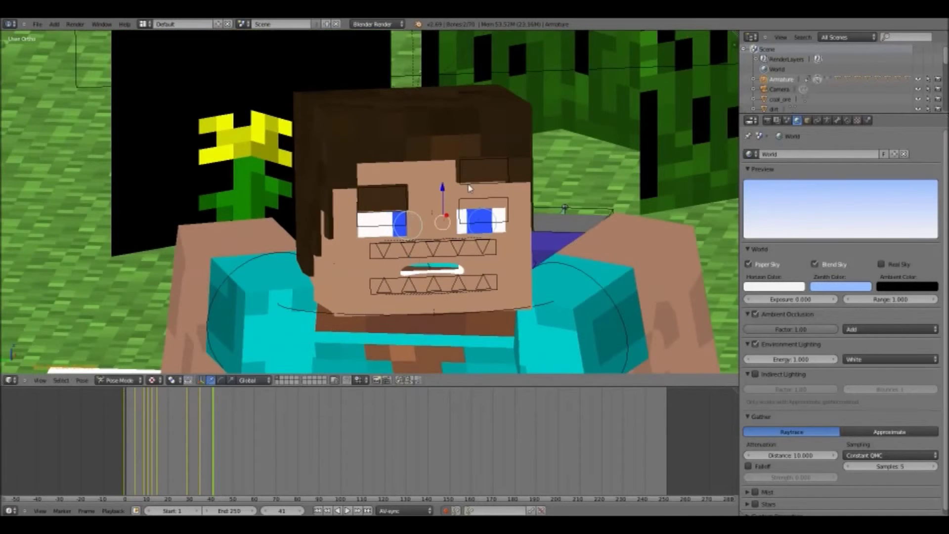
key(g)
click(469, 197)
Step: Select the mouth control and play the animation from frame 0 to review the new head and eye movement
scroll(326, 248, down, 5)
right_click(399, 94)
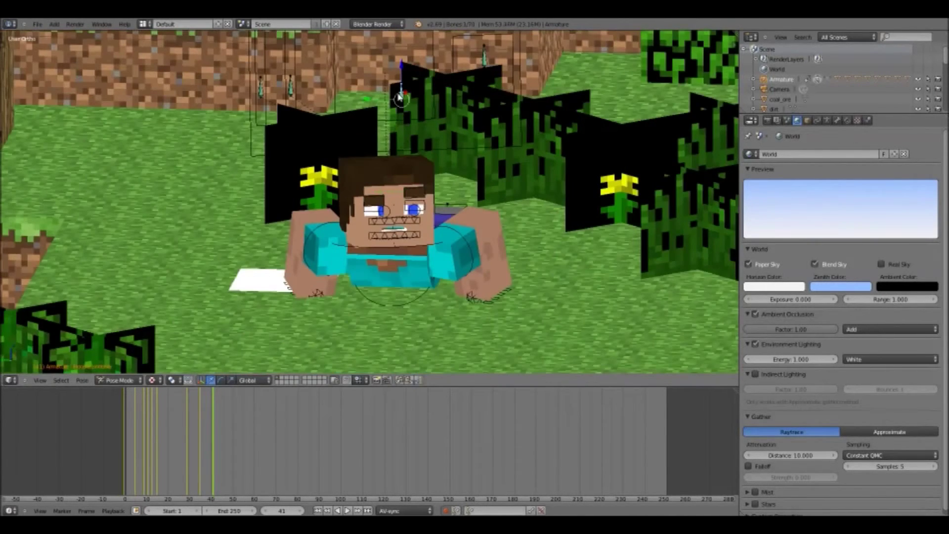
drag(196, 435, 46, 438)
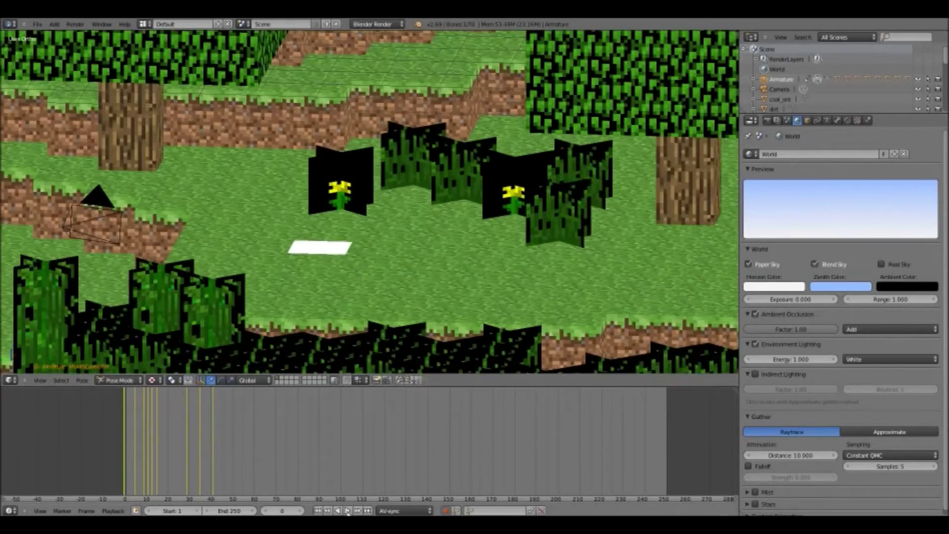
click(347, 510)
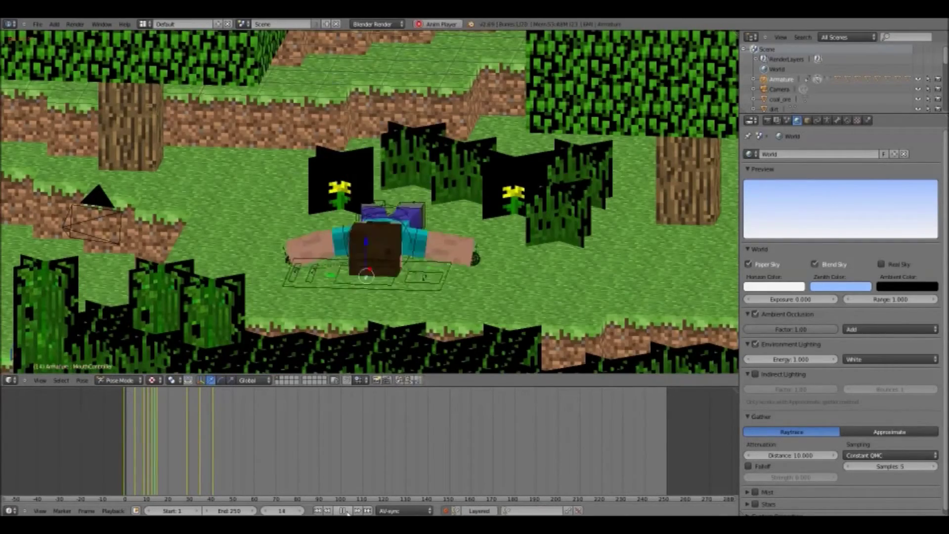
key(Escape)
mouse_move(423, 256)
middle_down()
mouse_move(464, 265)
mouse_move(435, 255)
middle_up()
right_click(312, 253)
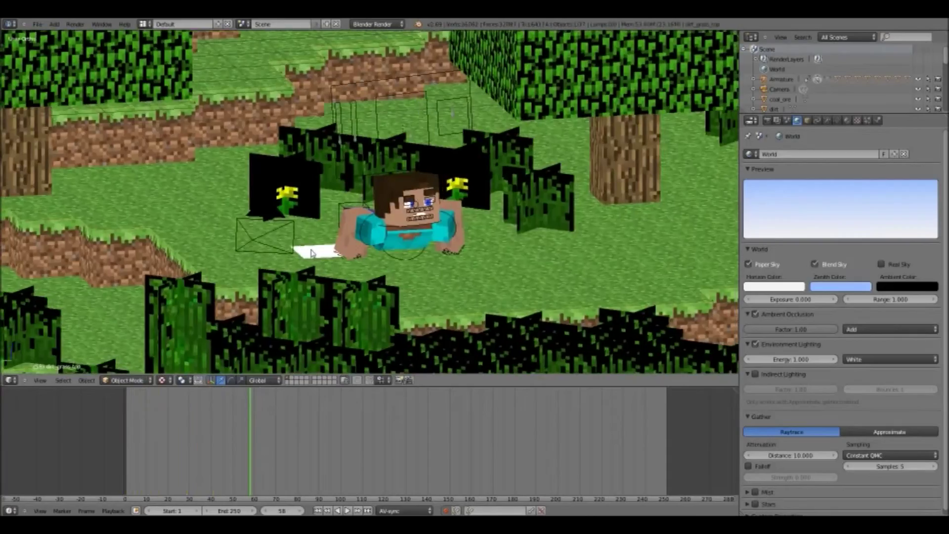
key(g)
right_click(326, 253)
right_click(311, 252)
key(g)
right_click(311, 251)
Step: Render frame 58 from the camera to check the scene and pose, and close the render
middle_drag(312, 250, 262, 380)
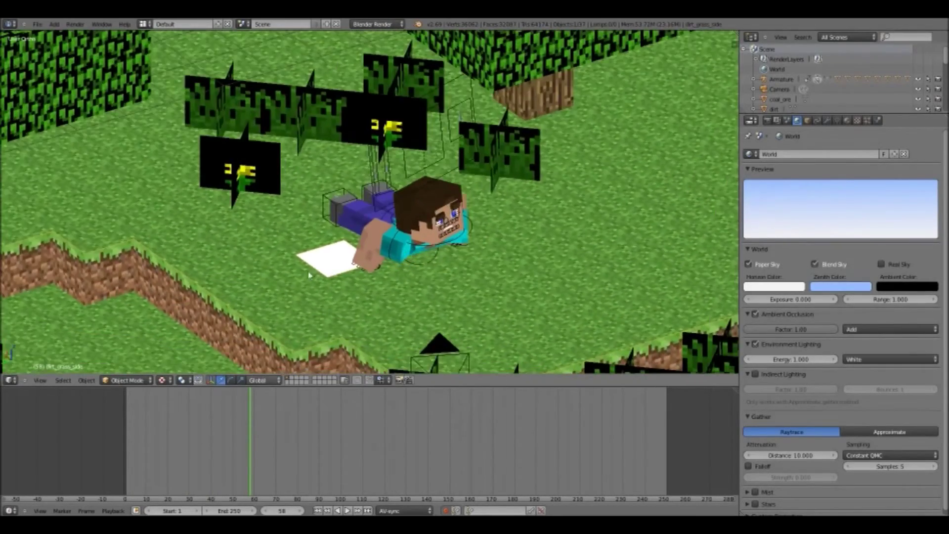
key(F12)
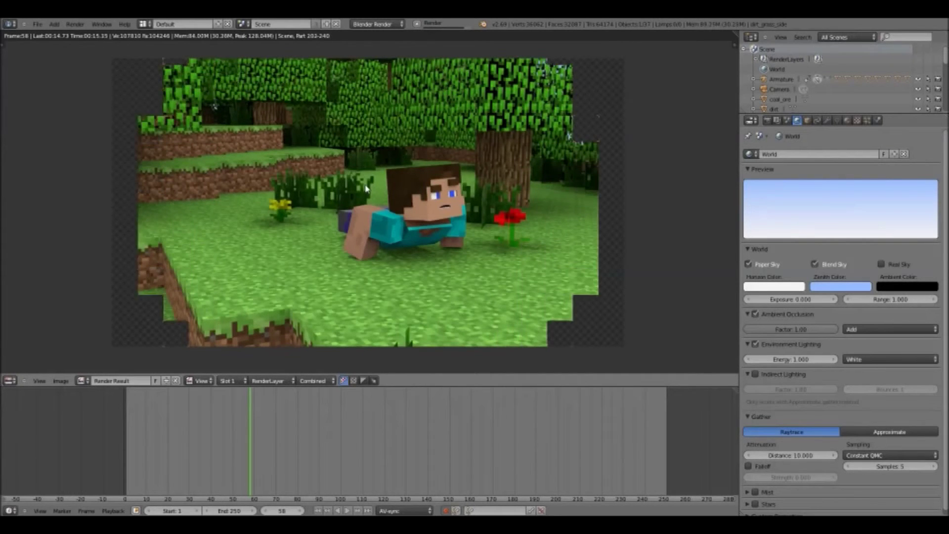
key(Escape)
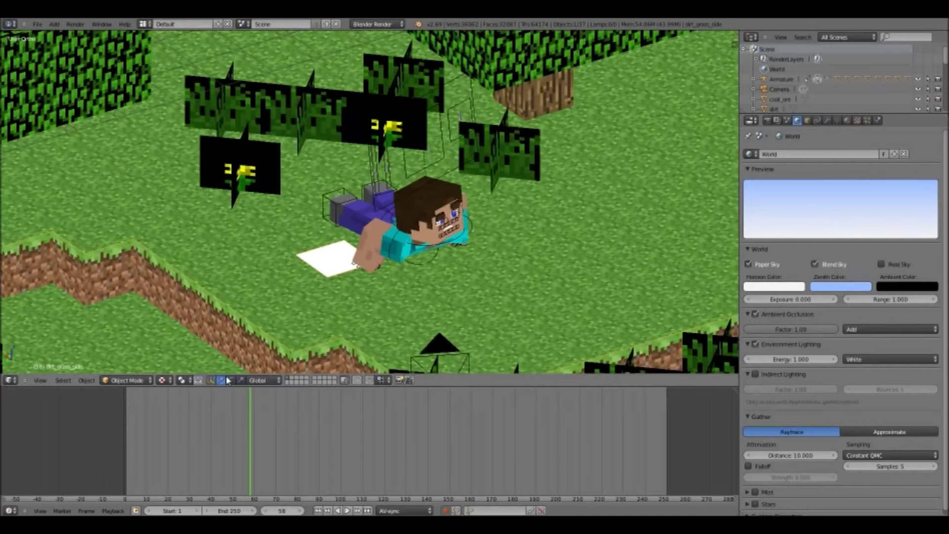
Step: In the Dope Sheet, move the frame 35 keyframes to frame 40 and the frame 41 keyframes to frame 50, and play the result
click(10, 511)
click(30, 463)
scroll(206, 401, up, 2)
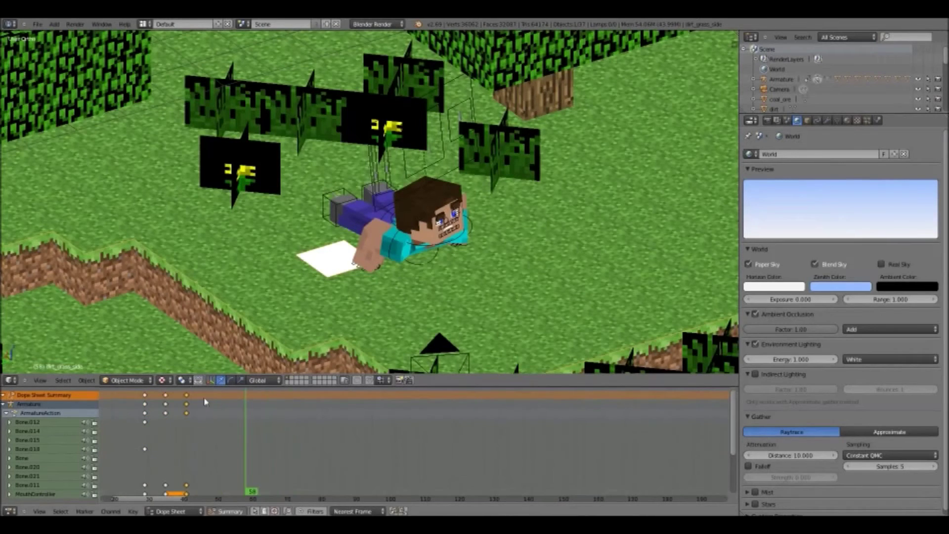
drag(160, 431, 133, 429)
key(alt+a)
key(alt+a)
Step: At frame 50, move the mouth control to reshape the character's mouth, and compare it with the preceding key pose
scroll(194, 265, up, 1)
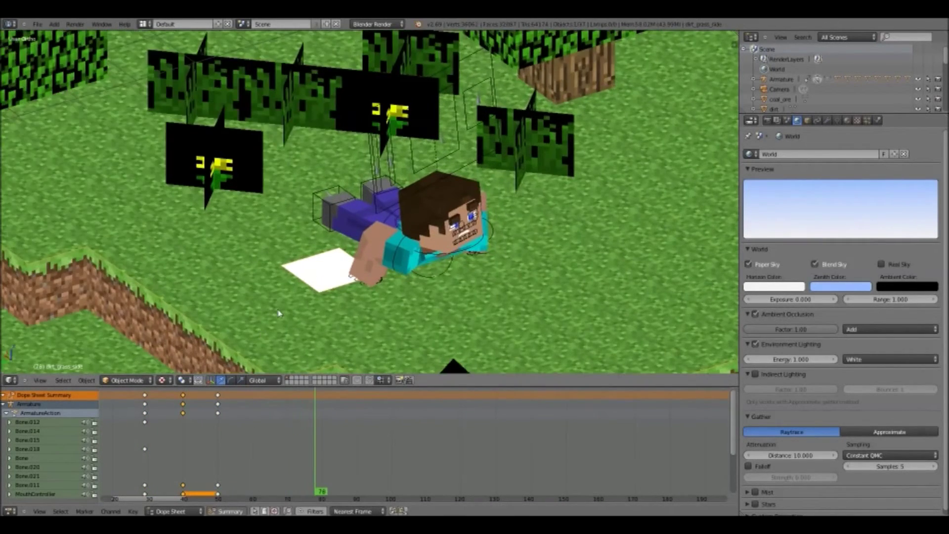
scroll(279, 319, up, 4)
middle_drag(279, 328, 252, 321)
drag(262, 447, 218, 444)
scroll(358, 148, down, 1)
middle_drag(357, 146, 371, 140)
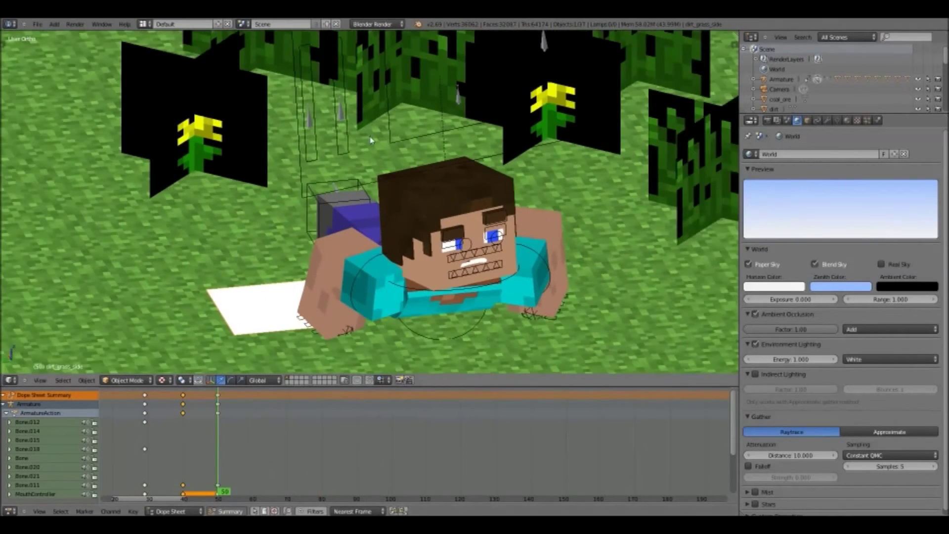
scroll(371, 140, up, 3)
click(10, 511)
click(30, 489)
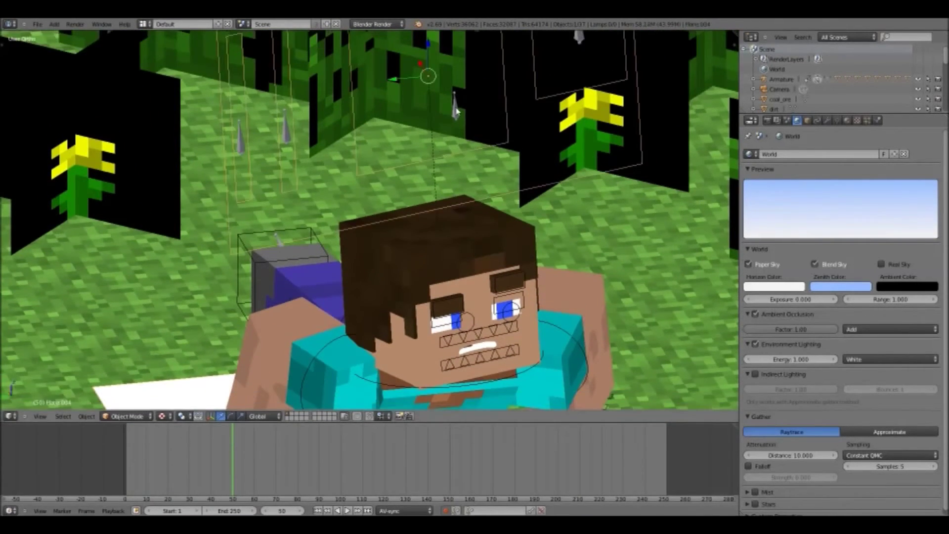
key(g)
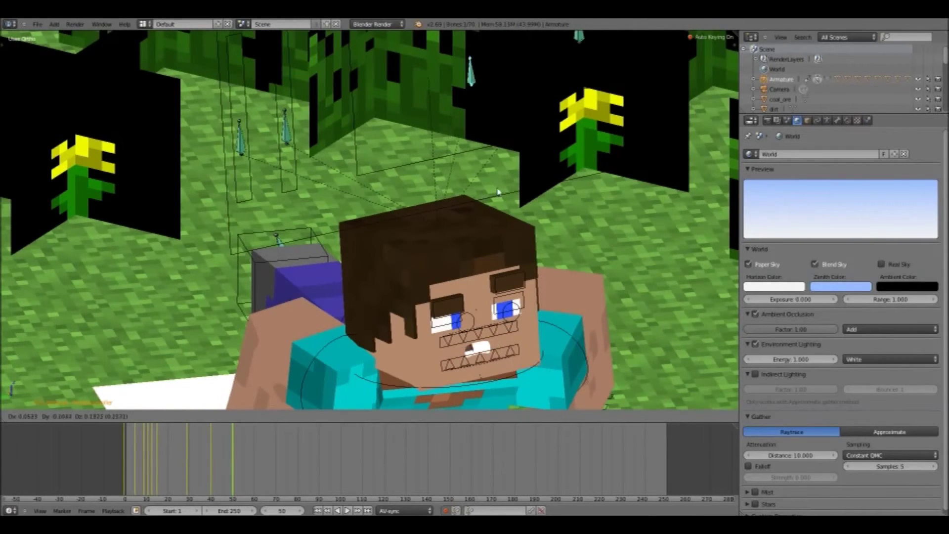
click(498, 192)
click(221, 480)
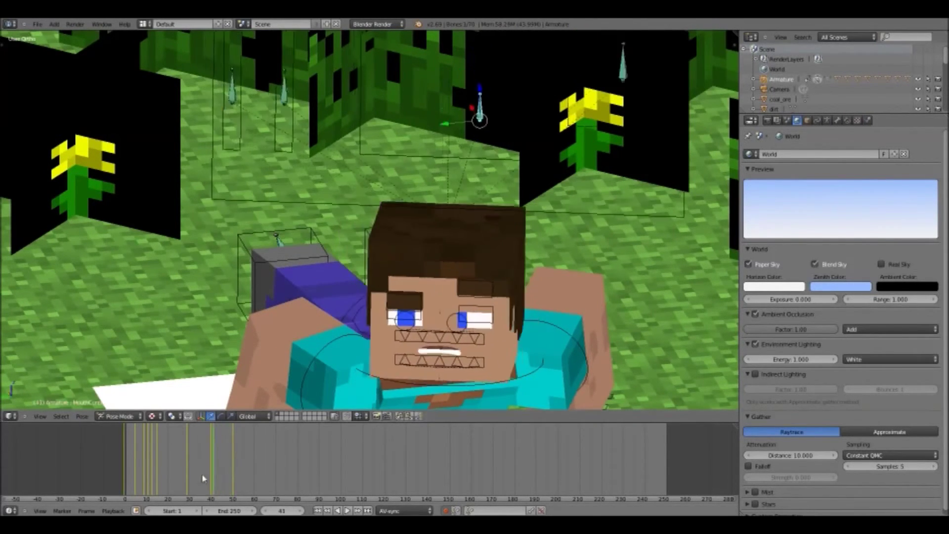
click(233, 476)
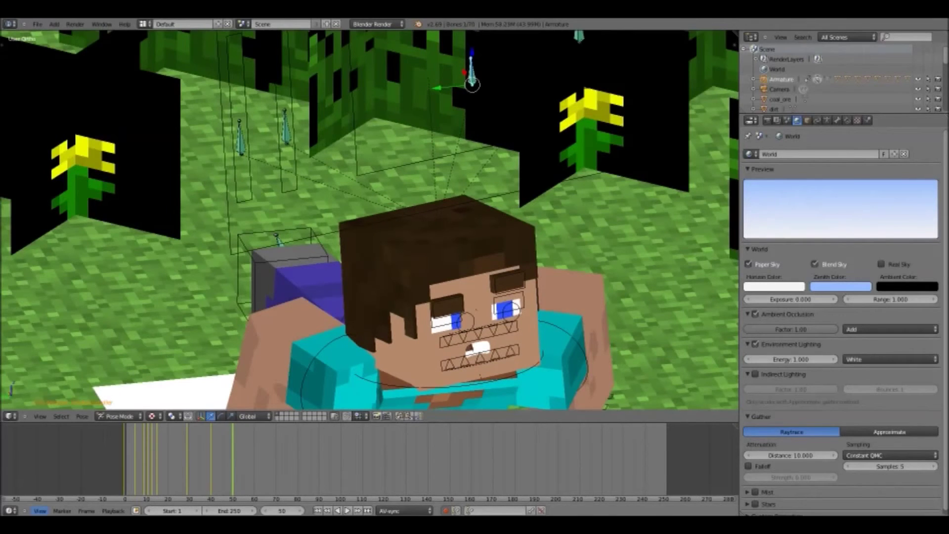
Step: In the Dope Sheet, move the frame 50 keyframes to frame 55 and the frame 40 keyframes to frame 43, and play the result
click(10, 511)
click(31, 463)
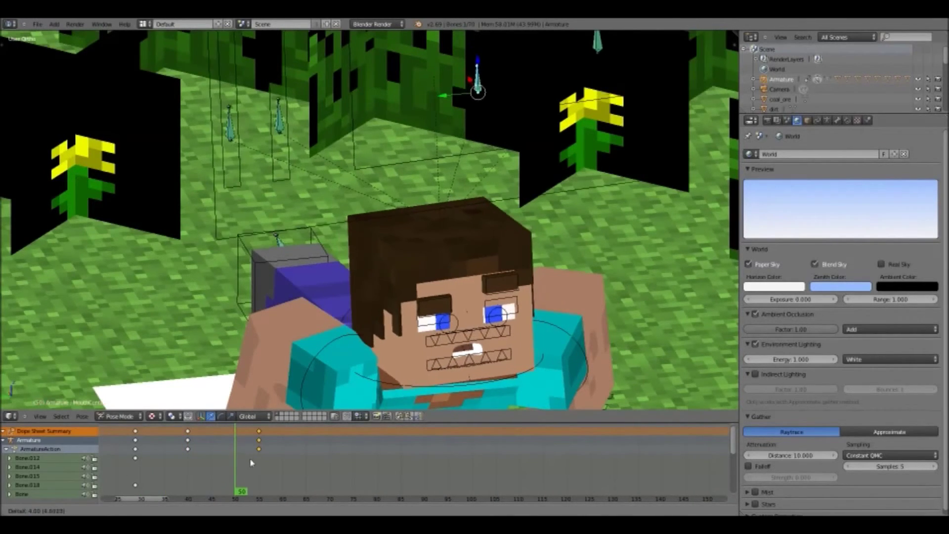
key(alt+a)
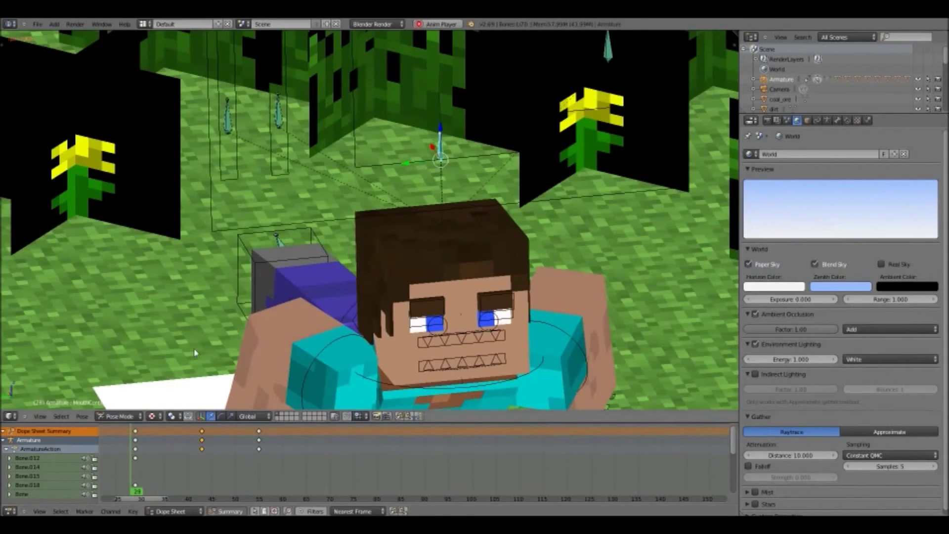
key(alt+a)
scroll(196, 352, down, 3)
scroll(196, 353, up, 2)
Step: At frame 43, rotate the torso control about the global Z axis so the upper body turns with the head
drag(373, 446, 204, 443)
key(Left)
right_click(468, 399)
key(r)
key(z)
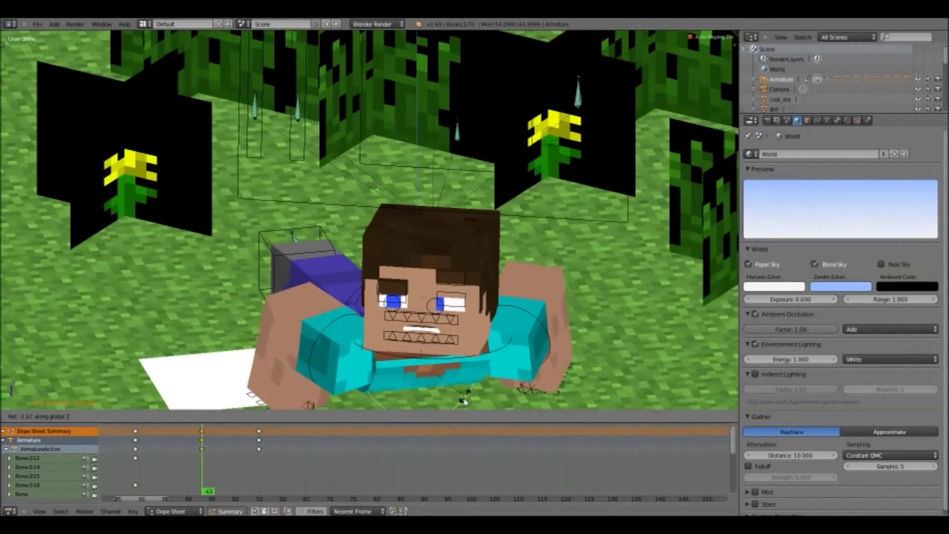
click(441, 403)
Step: At the frame 55 keyframe, rotate the torso control towards the head's facing direction and play the motion
key(Right)
key(Up)
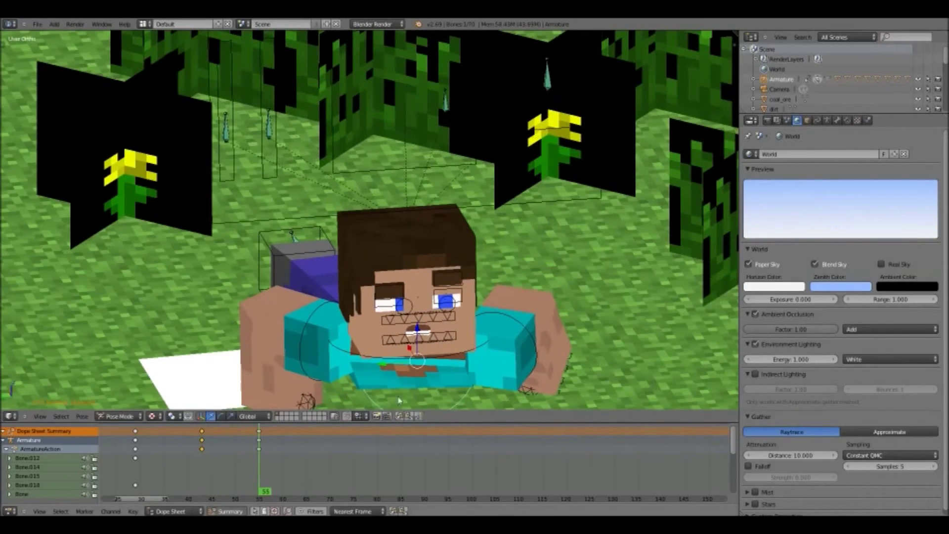
key(r)
click(359, 415)
key(alt+a)
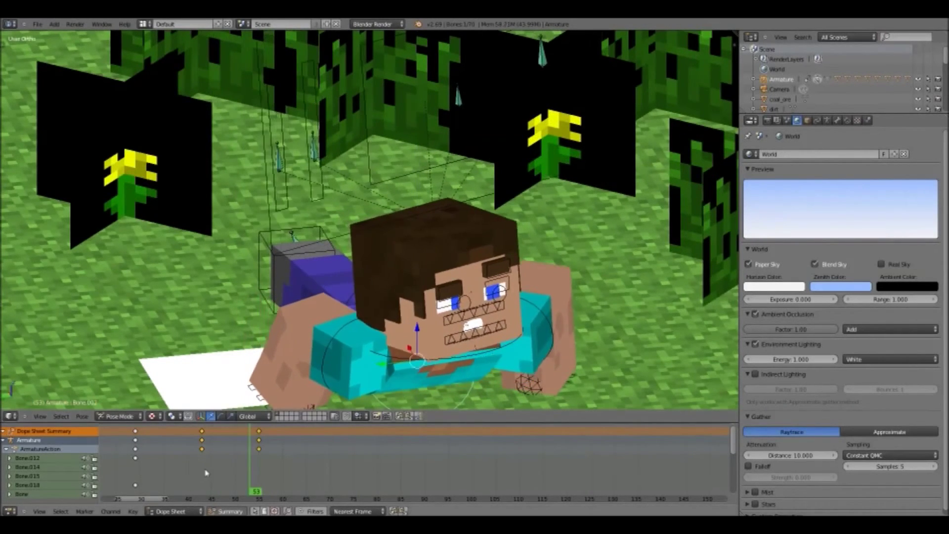
scroll(183, 299, down, 5)
key(alt+a)
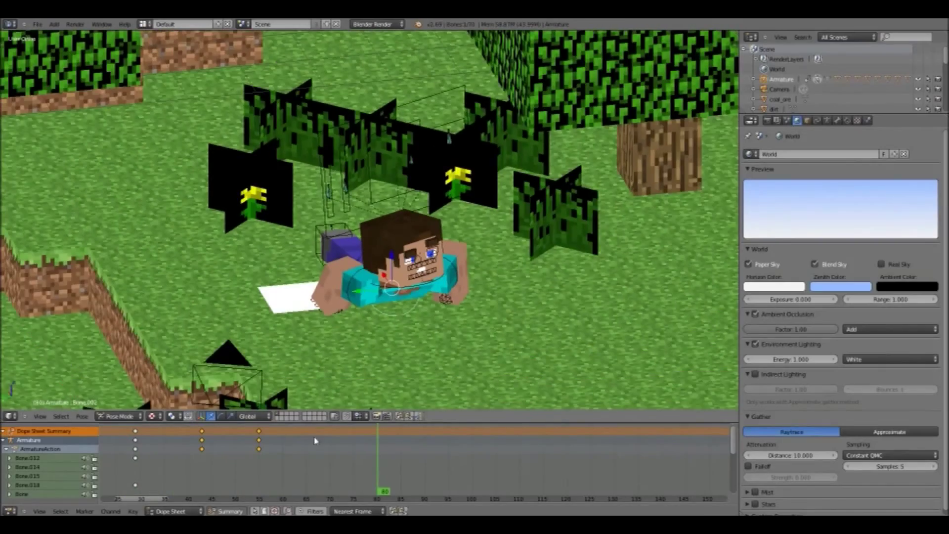
Step: Switch the Dope Sheet back to the Timeline and examine the character's face and upper body close up through the camera
click(9, 511)
click(42, 487)
scroll(391, 291, up, 2)
middle_drag(391, 326, 368, 286)
scroll(367, 290, up, 5)
key(KP_0)
scroll(365, 291, down, 2)
scroll(366, 290, up, 6)
key(Left)
key(Left)
key(Left)
key(Left)
scroll(366, 290, up, 1)
scroll(365, 290, down, 2)
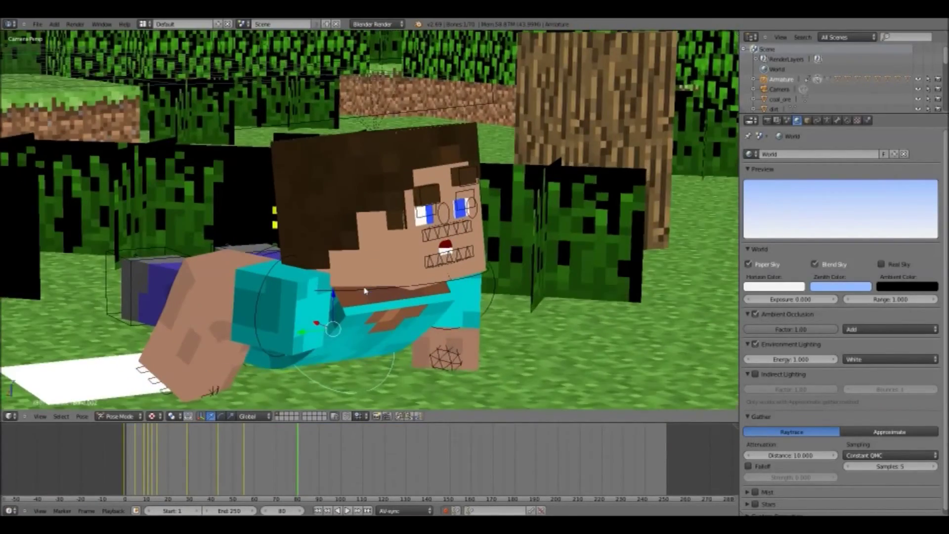
Step: Play the whole animation from frame 0 through the camera
click(126, 465)
scroll(312, 366, down, 4)
key(alt+a)
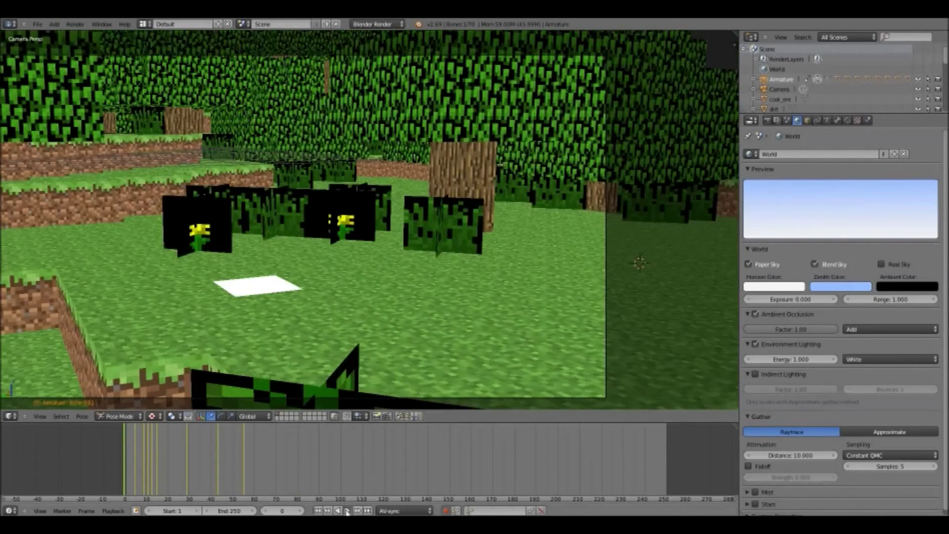
key(alt+a)
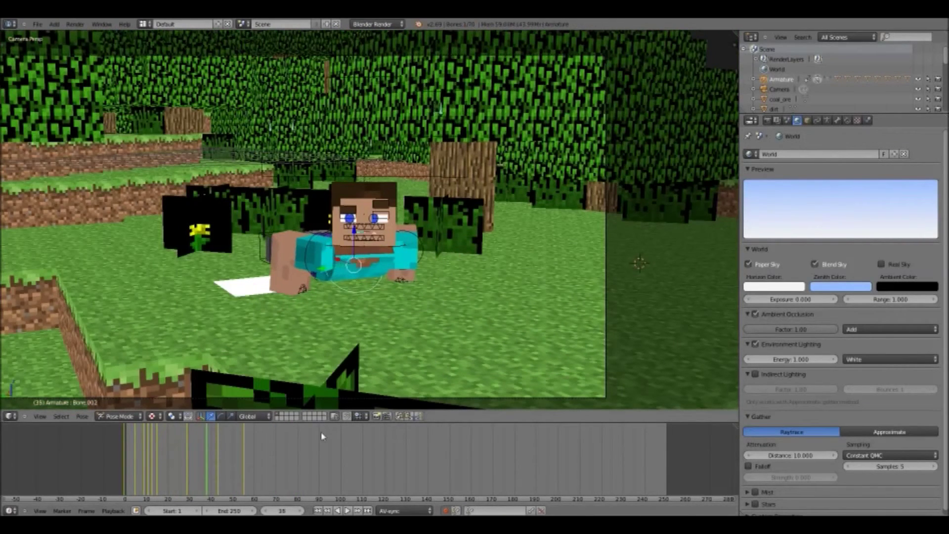
Step: In the Dope Sheet, shift the bounce keyframes at frames 11, 13 and 15 to frames 12, 14 and 16
drag(125, 465, 155, 458)
key(Right)
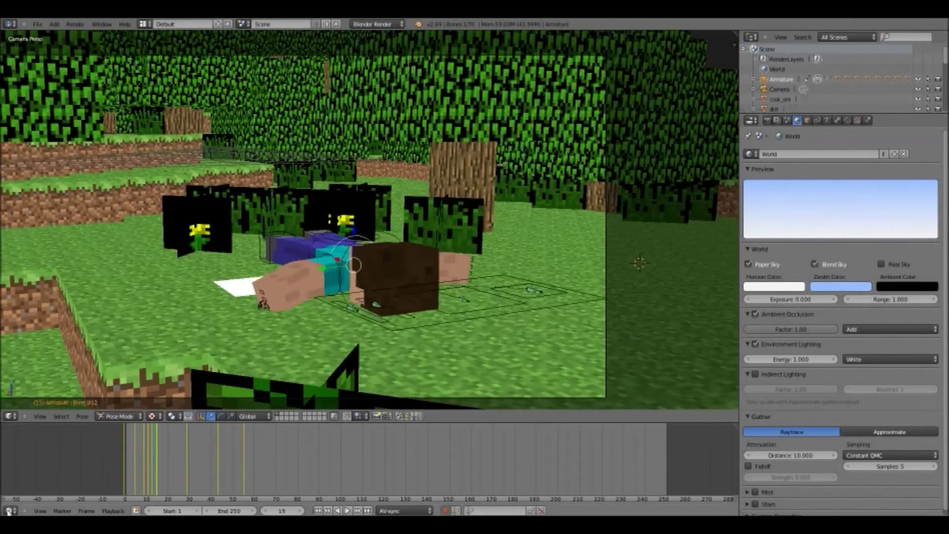
click(8, 512)
click(30, 464)
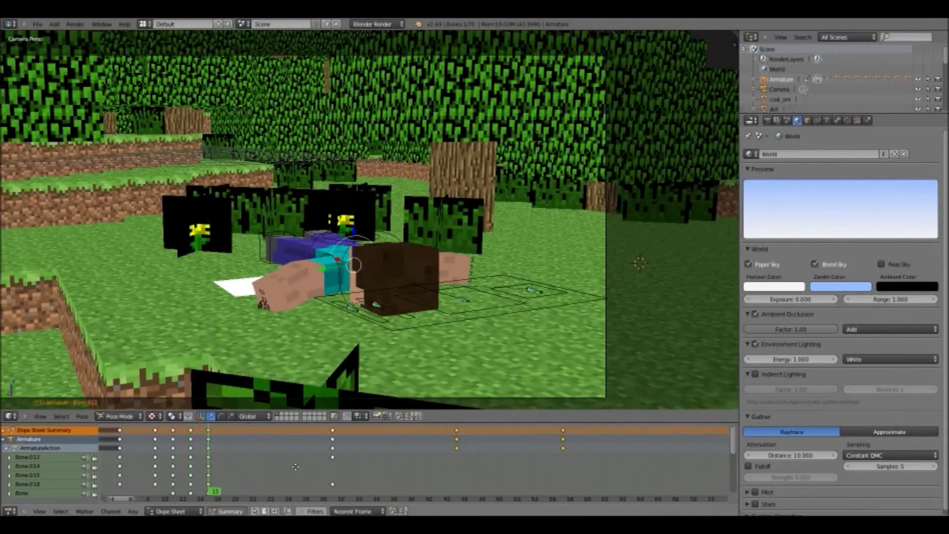
middle_drag(425, 457, 362, 476)
scroll(357, 475, up, 2)
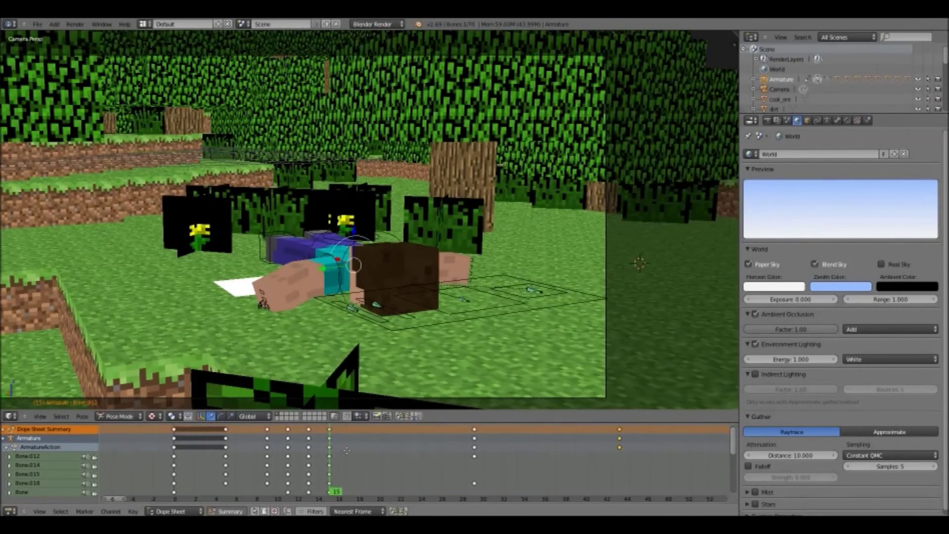
middle_drag(342, 443, 355, 444)
click(368, 447)
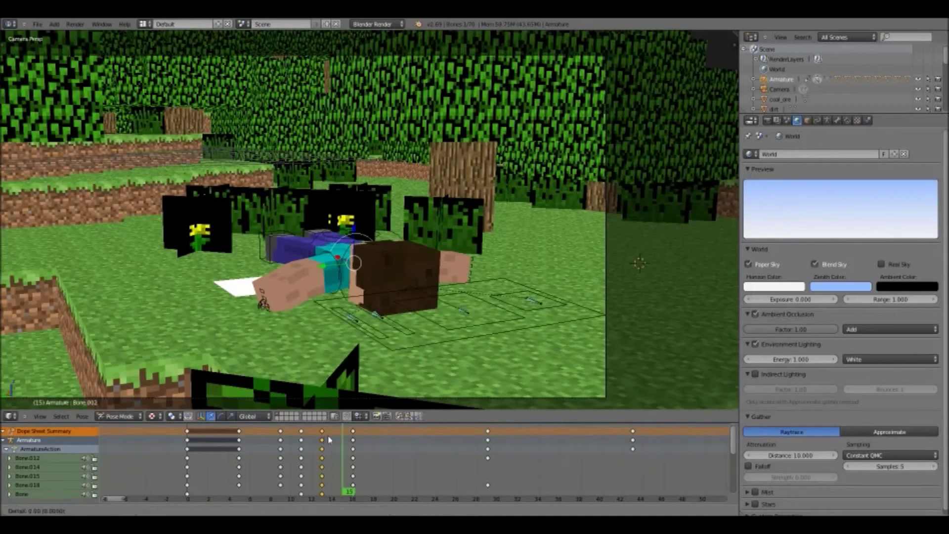
key(1)
key(Return)
Step: Replay the animation from frame 0 in camera view to review the retimed bounce, checking the pose at frame 16
drag(296, 453, 188, 453)
scroll(272, 296, down, 3)
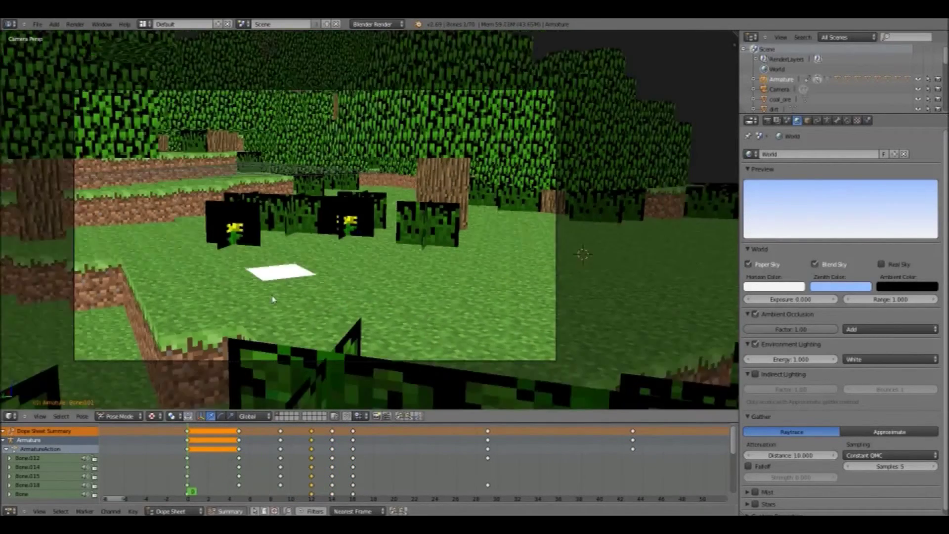
key(alt+a)
key(alt+a)
drag(528, 460, 353, 447)
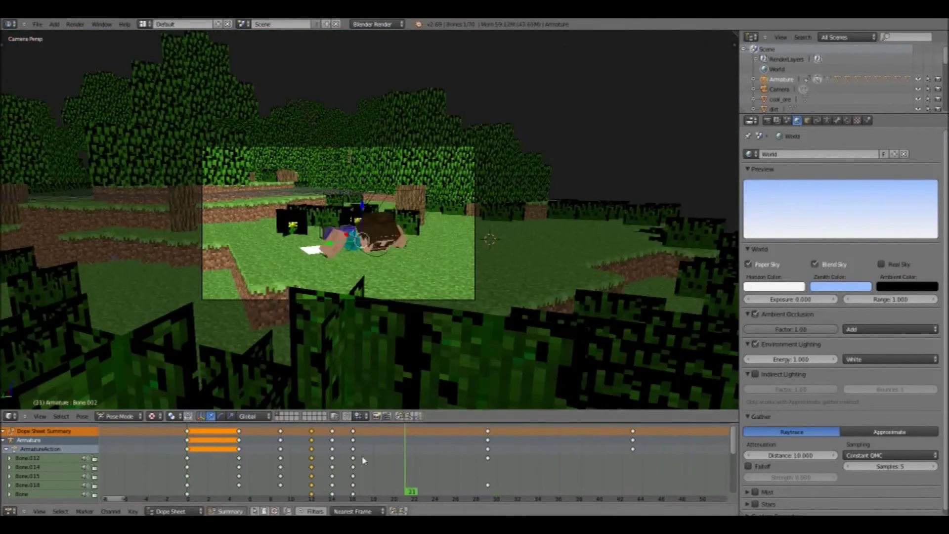
scroll(313, 355, up, 1)
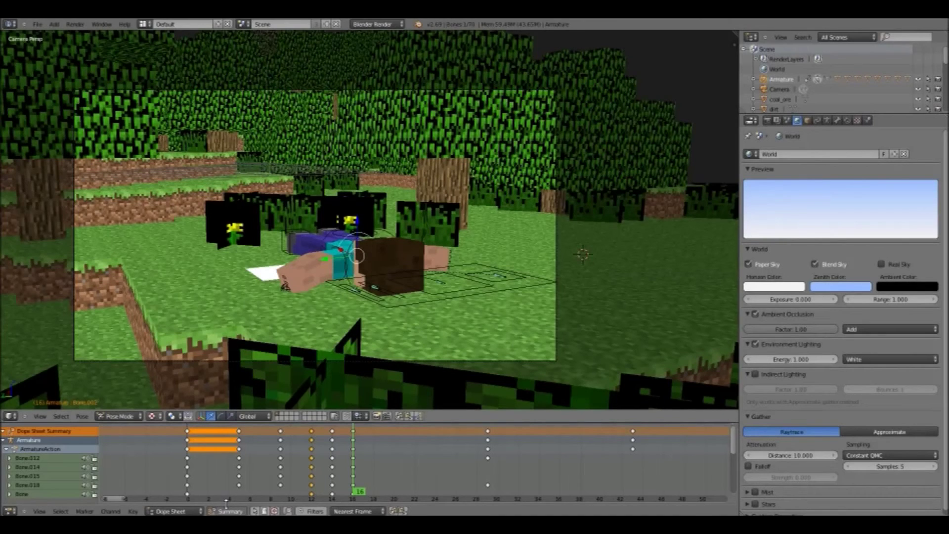
key(alt+a)
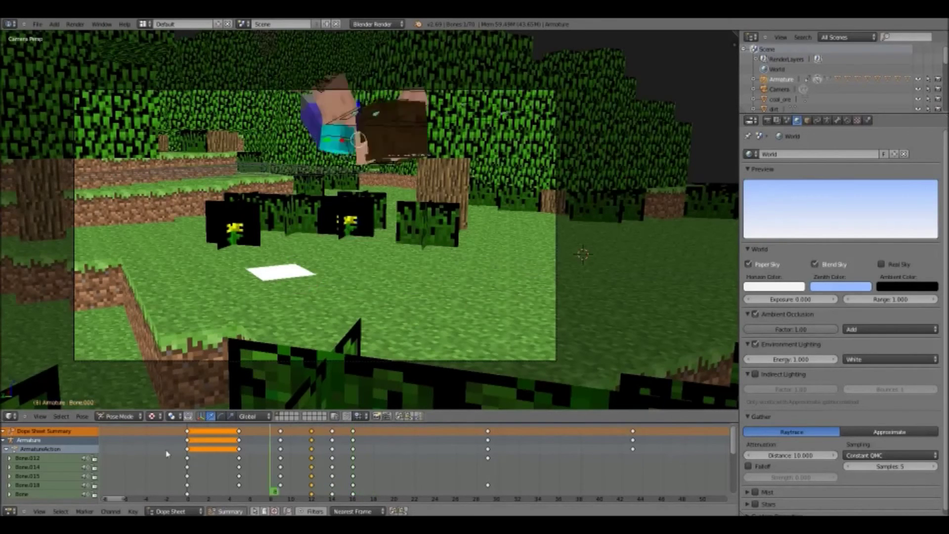
key(alt+a)
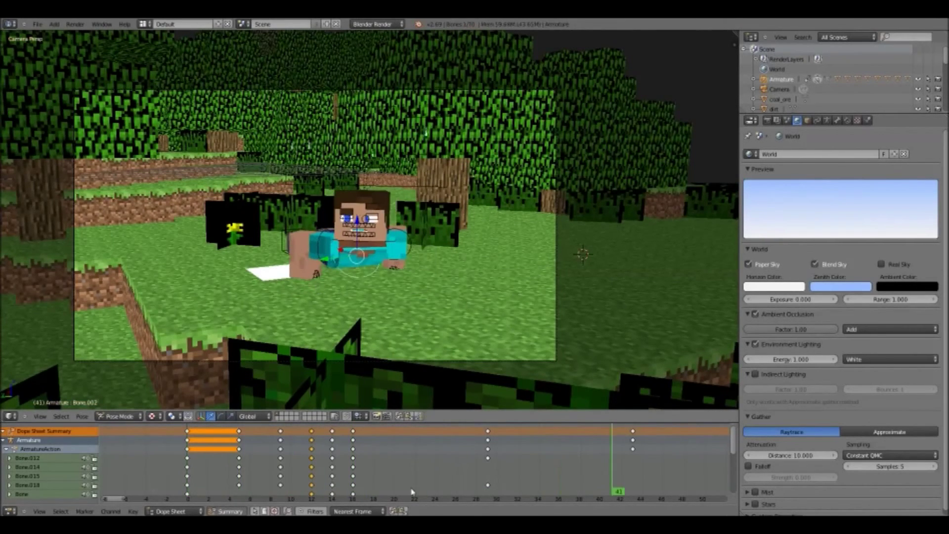
Step: In the Dope Sheet, move the keyframes at frame 16 to frame 18 and those at frame 14 to frame 15
key(Home)
click(356, 439)
right_drag(302, 437, 316, 438)
click(315, 438)
Step: Try the frame 12 keyframes at frame 13, replay the animation from the start, and move them back to frame 12
right_click(274, 437)
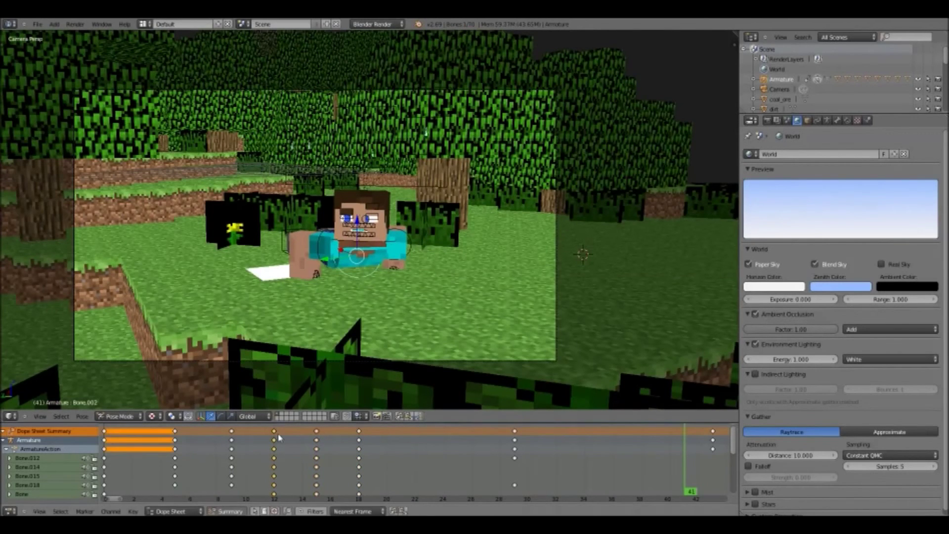
drag(355, 457, 224, 459)
key(alt+a)
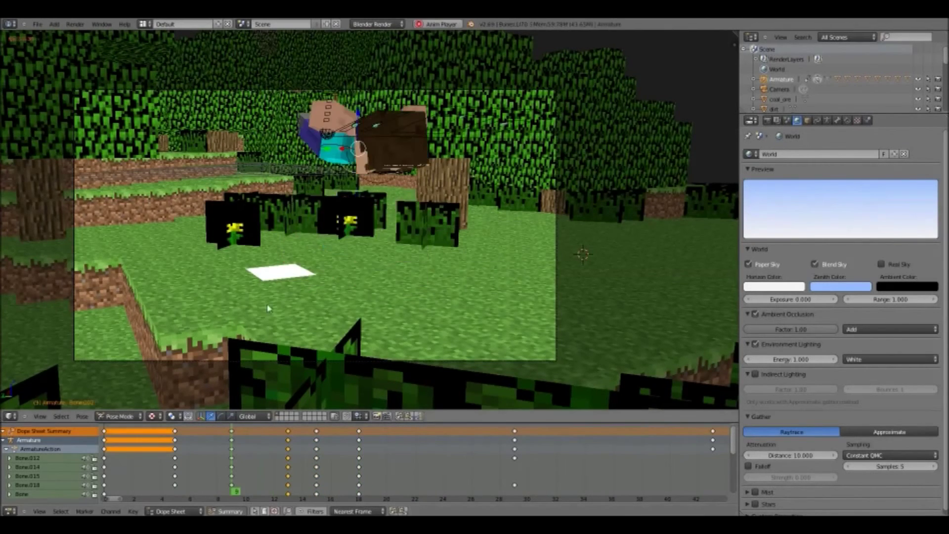
key(alt+a)
right_drag(289, 439, 282, 443)
click(282, 443)
Step: Shift the keyframes at frames 18 and 15 one frame later to 19 and 16, and replay the fall through the camera
right_click(360, 438)
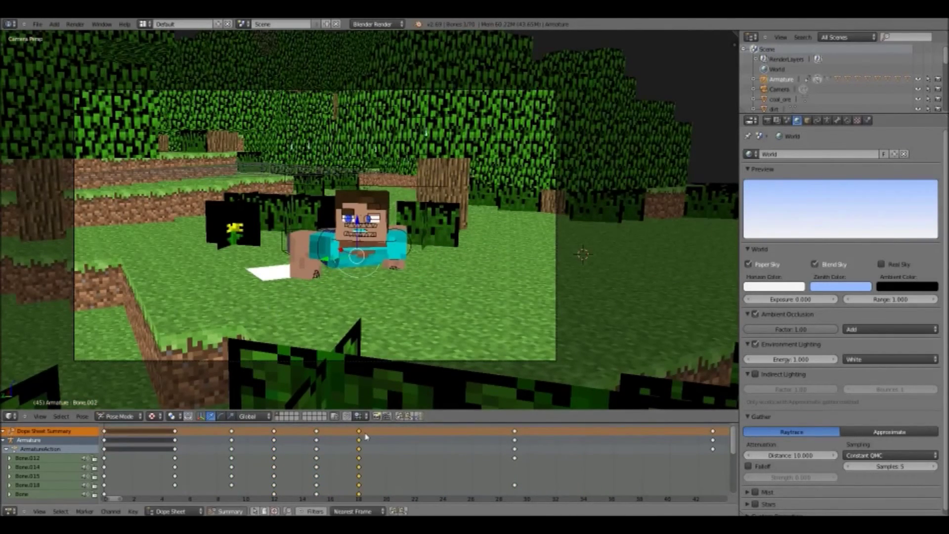
click(331, 440)
drag(303, 440, 153, 442)
key(alt+a)
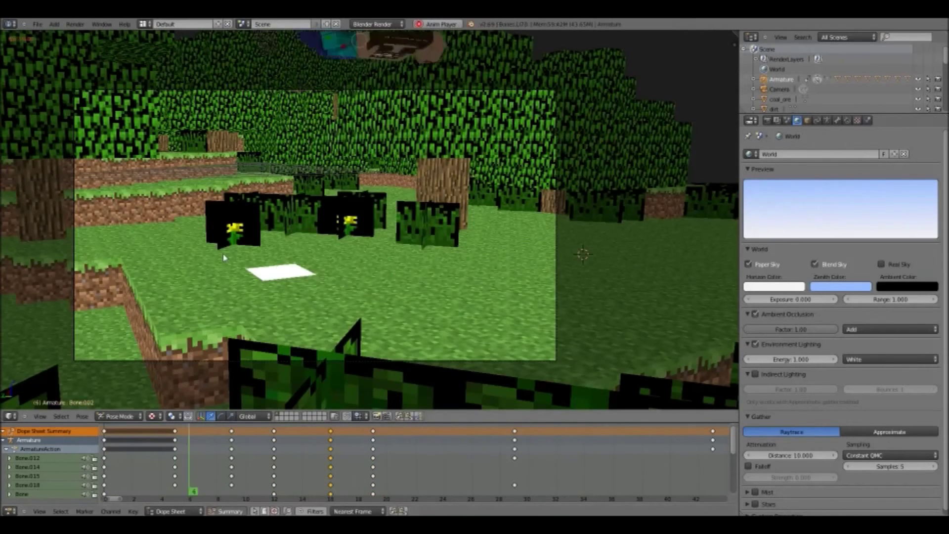
key(alt+a)
scroll(225, 257, down, 1)
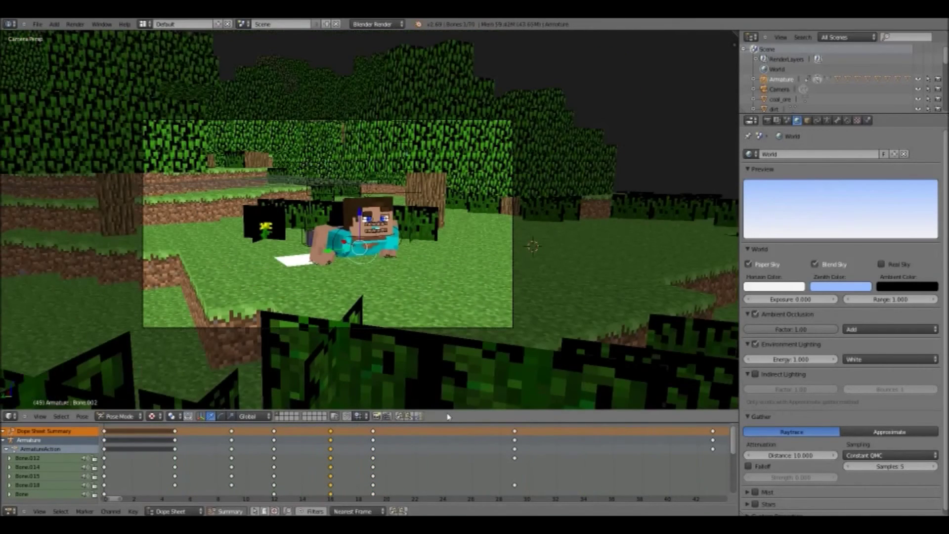
Step: Pull the last two bounce keyframes back to frames 15 and 17, and replay the animation from the start
click(365, 434)
key(g)
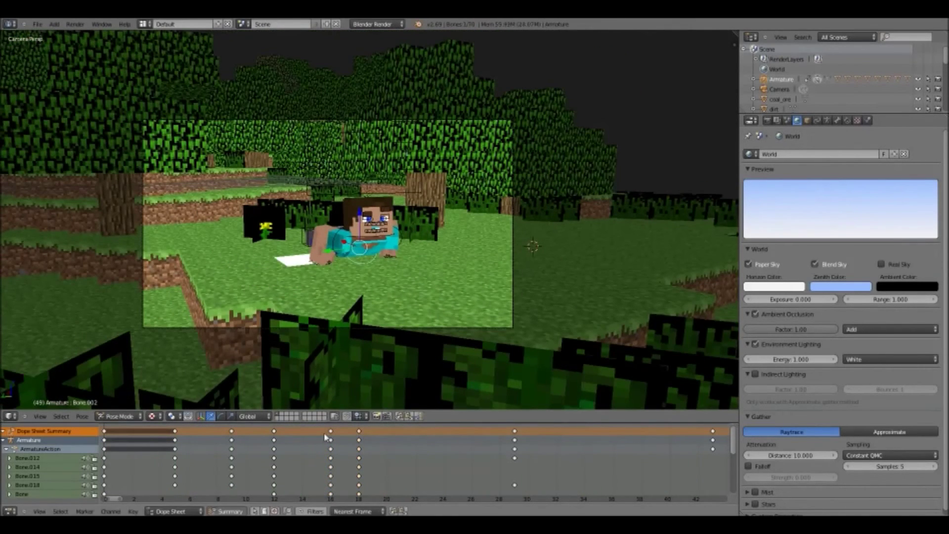
right_drag(348, 439, 345, 440)
click(345, 440)
drag(373, 448, 222, 452)
key(alt+a)
key(alt+a)
Step: At frame 15, rotate the character's head about its local X axis and insert a keyframe for all bones
drag(500, 457, 360, 461)
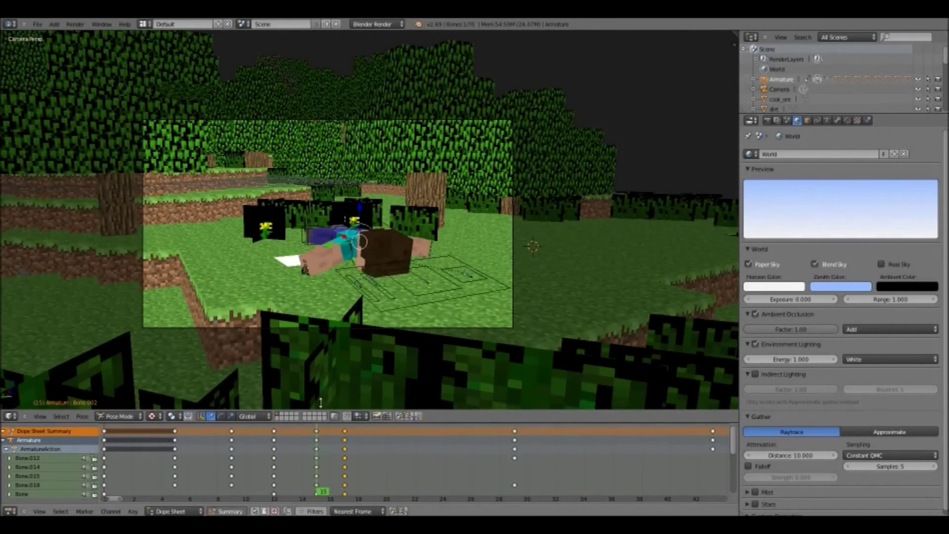
key(Escape)
right_click(327, 199)
key(g)
key(r)
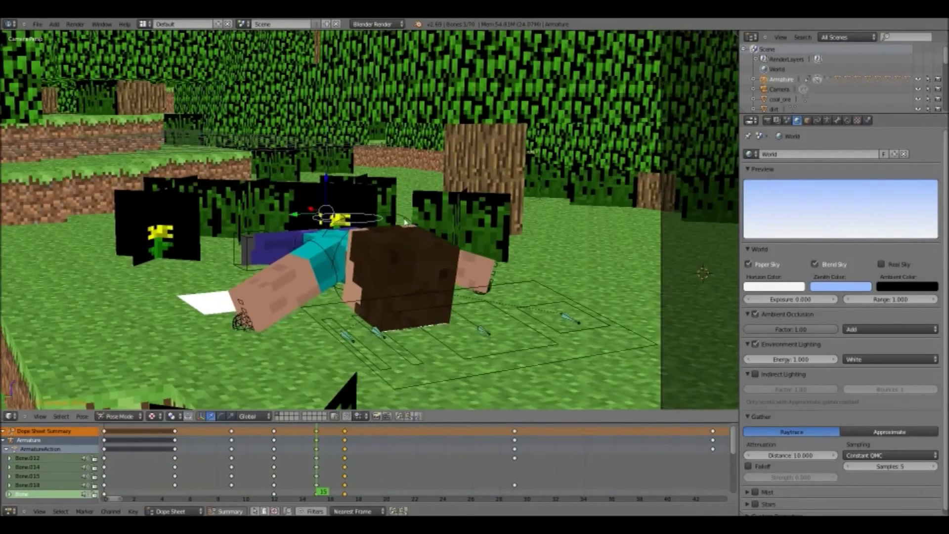
key(x)
key(x)
click(471, 310)
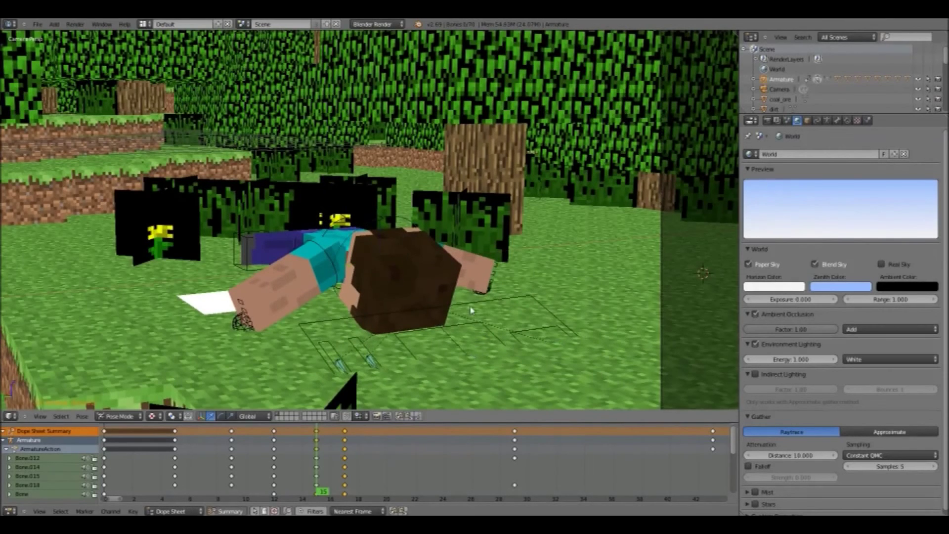
key(a)
key(i)
click(470, 309)
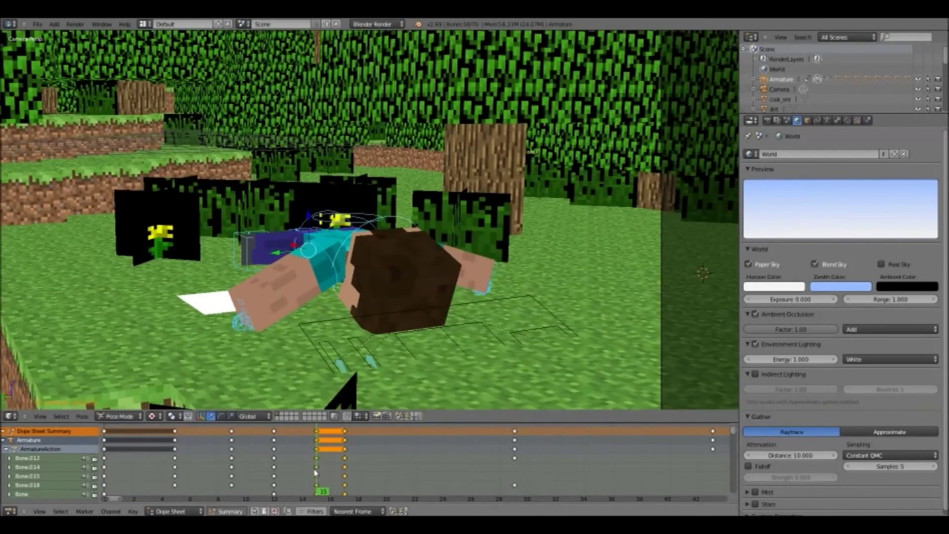
Step: Replay the animation from the start through the camera to review the landing, and look over the scene
mouse_move(315, 472)
mouse_down()
mouse_move(207, 474)
mouse_move(327, 477)
mouse_up()
key(alt+a)
scroll(250, 249, down, 4)
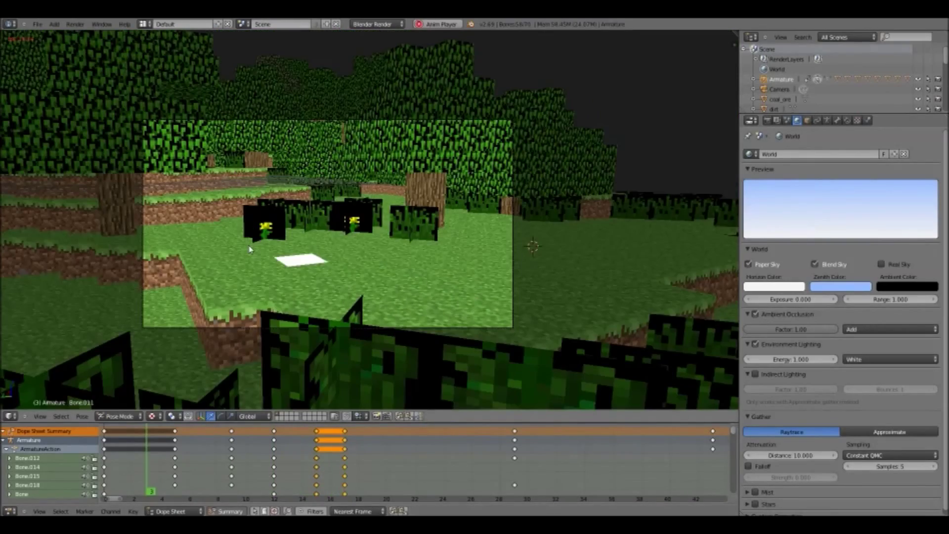
key(alt+a)
middle_drag(497, 201, 70, 337)
scroll(69, 337, down, 5)
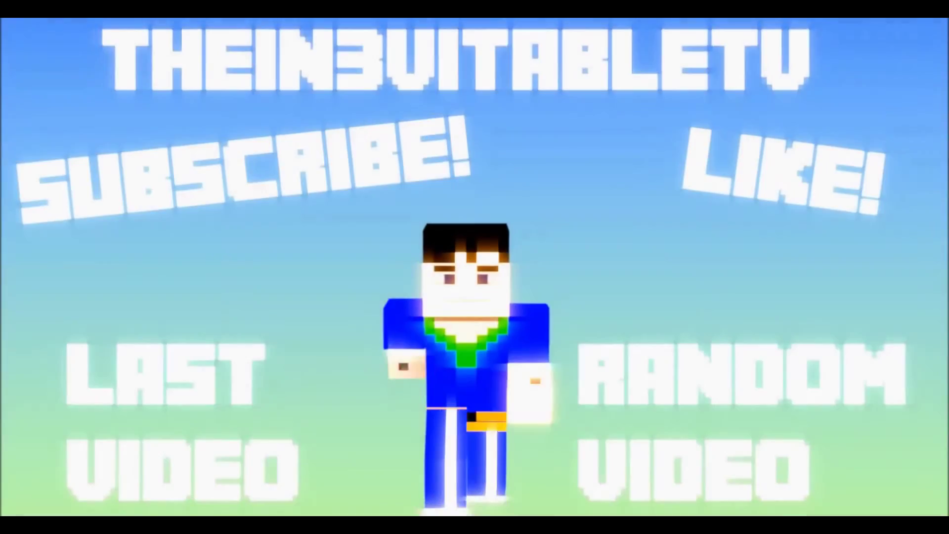